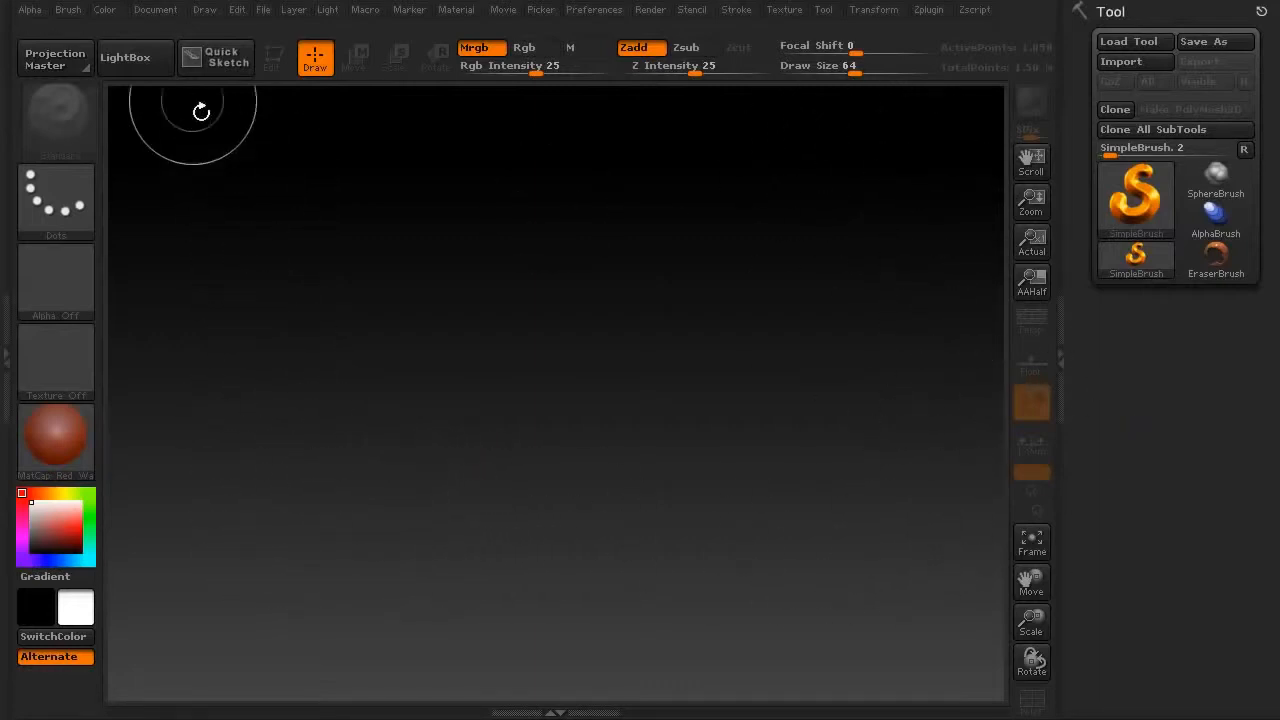
# Step: Flatten the canvas background gradient to a uniform grey by lowering the document's Range value
pyautogui.click(160, 10)
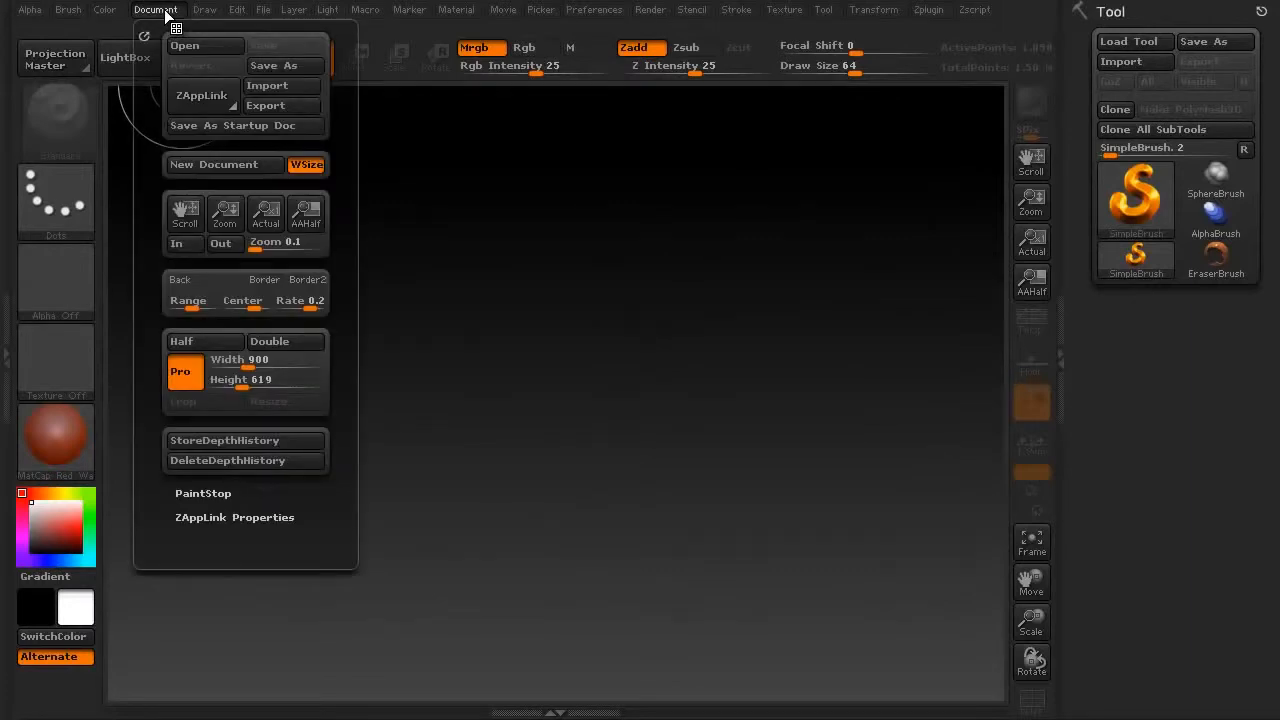
pyautogui.moveTo(189, 302)
pyautogui.mouseDown()
pyautogui.moveTo(207, 305)
pyautogui.moveTo(167, 305)
pyautogui.mouseUp()
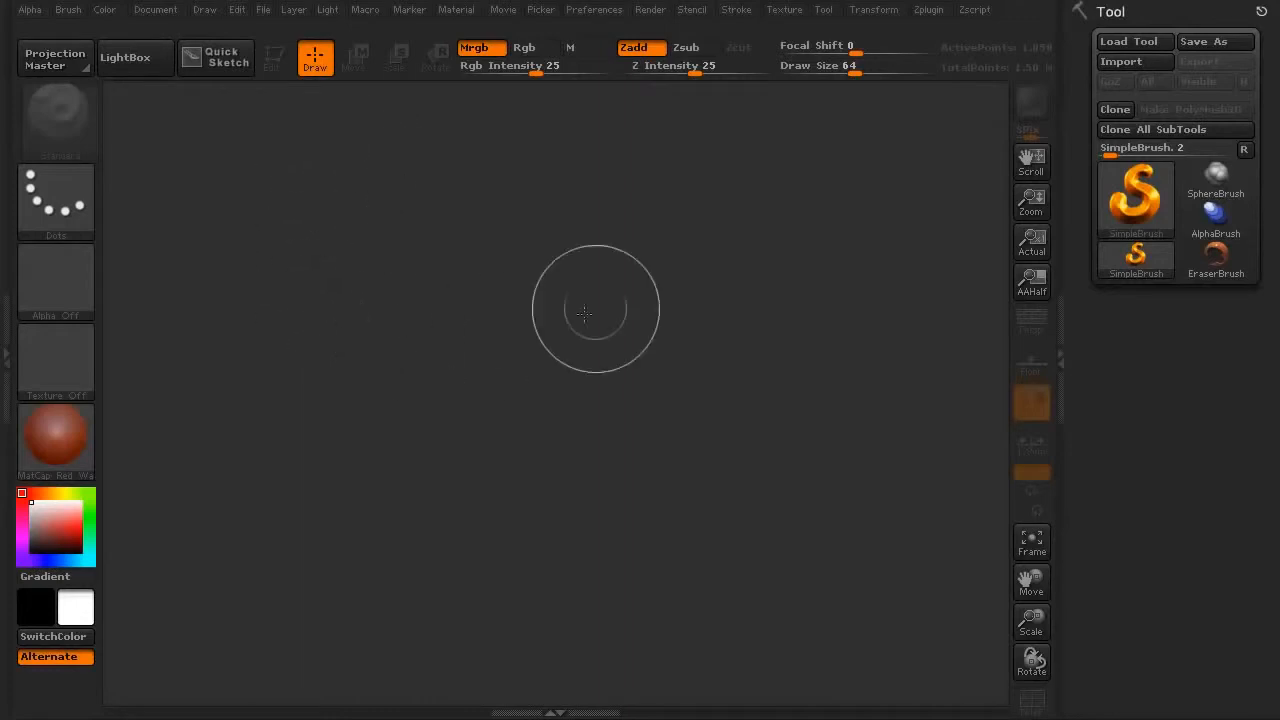
# Step: Draw a large Plane3D mesh in the middle of the canvas and put it in Edit mode
pyautogui.click(1144, 212)
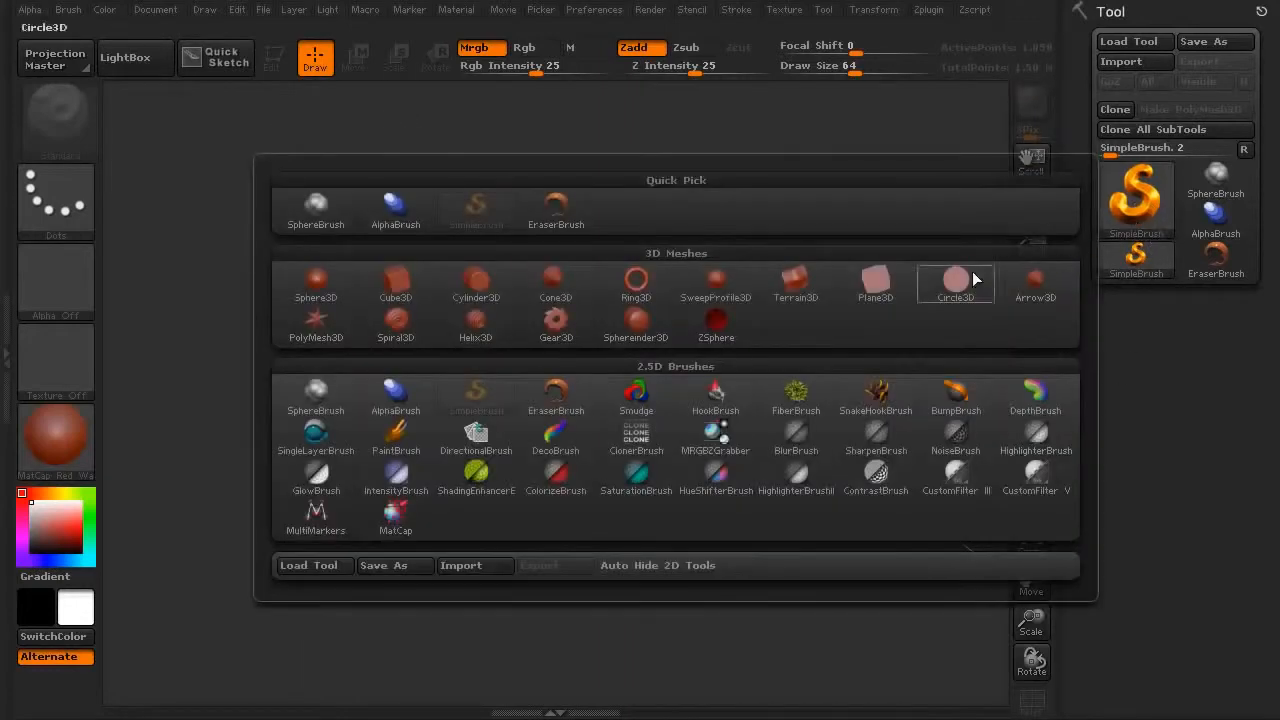
pyautogui.click(872, 285)
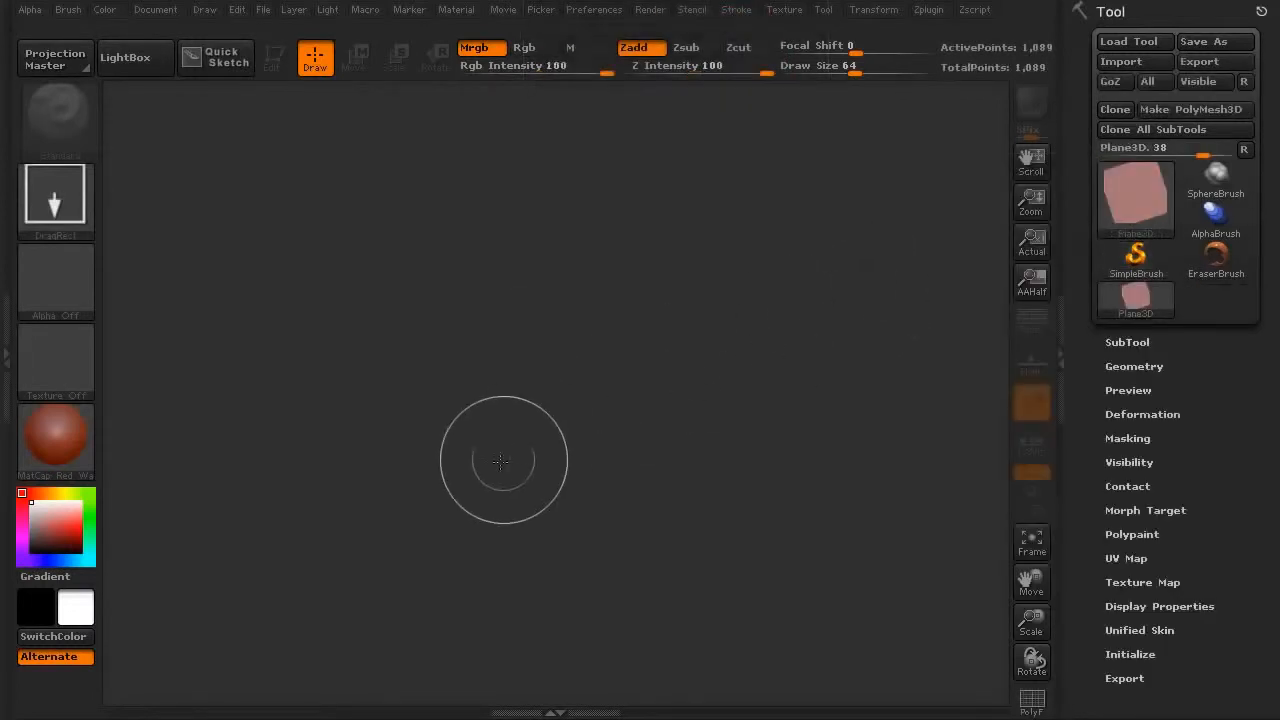
pyautogui.moveTo(526, 393); pyautogui.dragTo(526, 675)
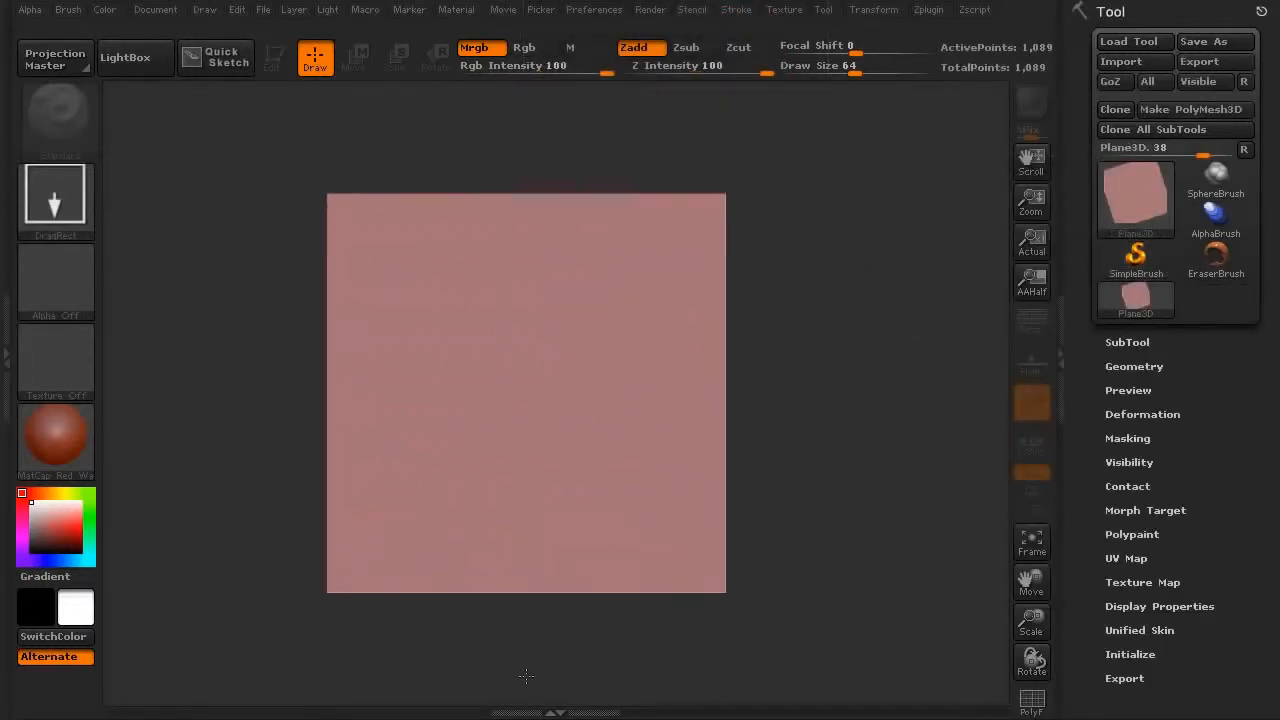
pyautogui.press('t')
pyautogui.press('t')
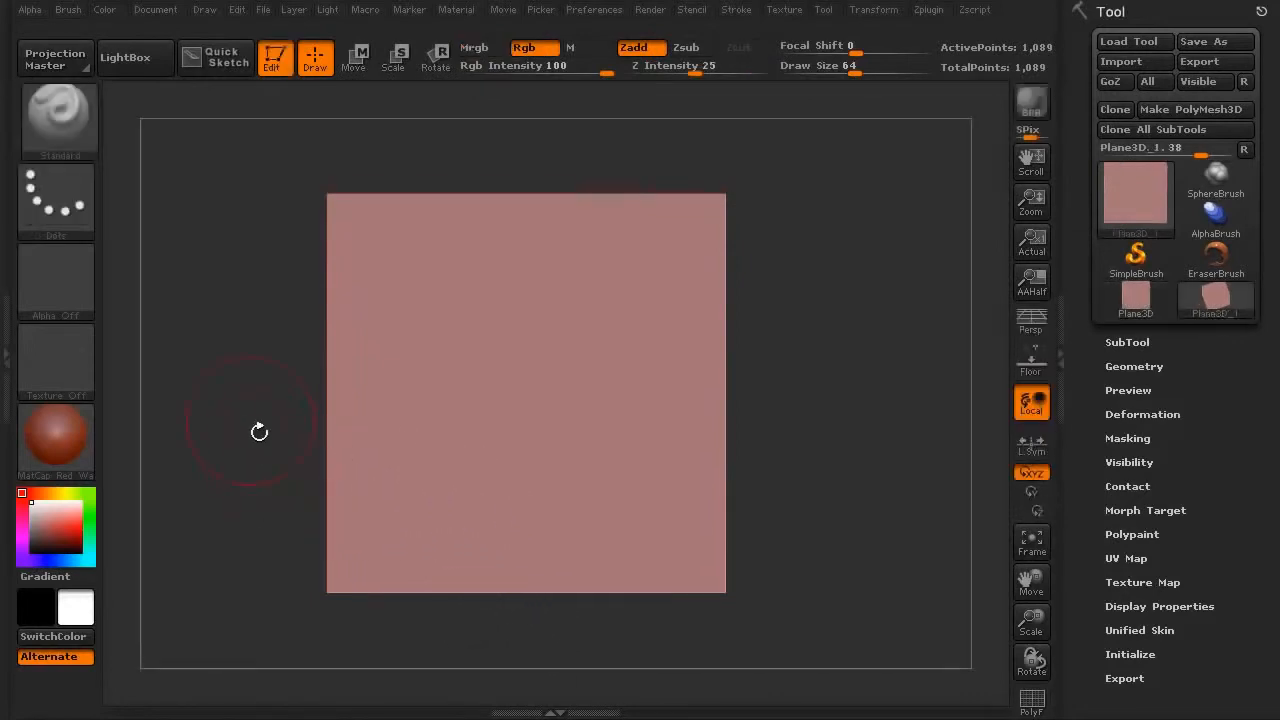
# Step: Convert the plane to a PolyMesh3D and subdivide it five times for sculpting detail
pyautogui.moveTo(251, 311); pyautogui.dragTo(225, 285)
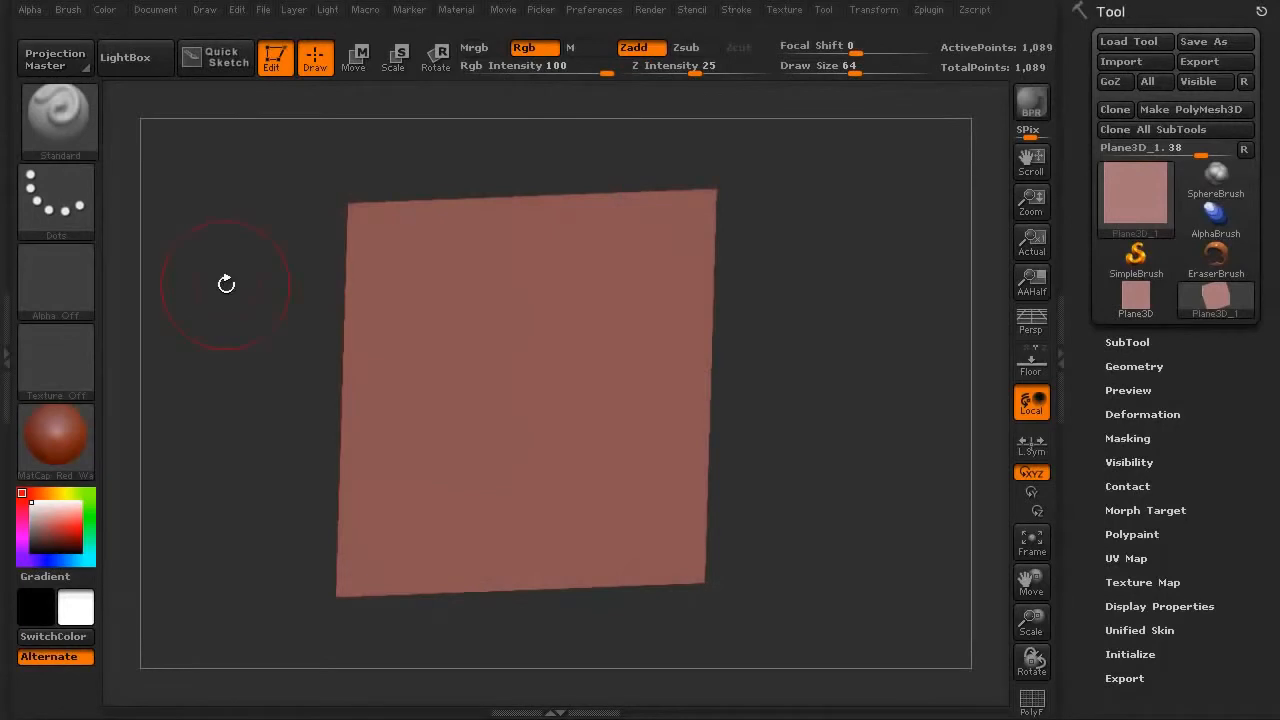
pyautogui.press('shift')
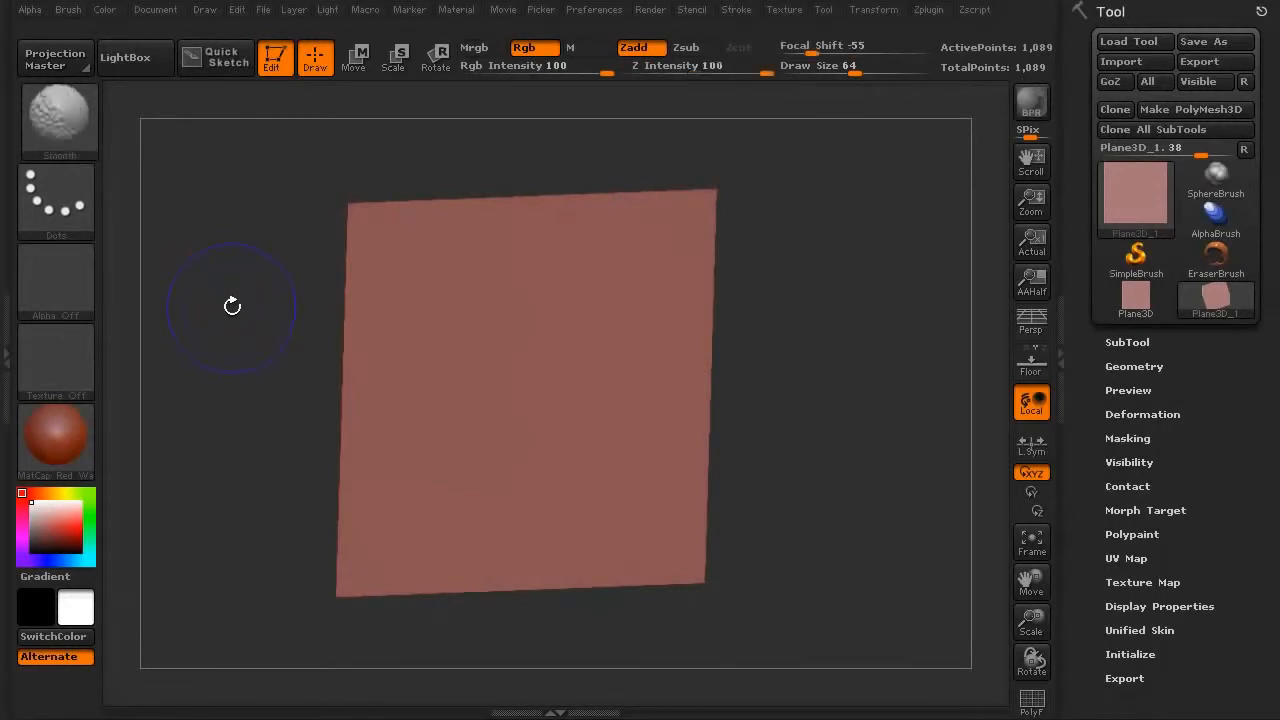
pyautogui.keyDown('shift'); pyautogui.moveTo(233, 306); pyautogui.dragTo(237, 351); pyautogui.keyUp('shift')
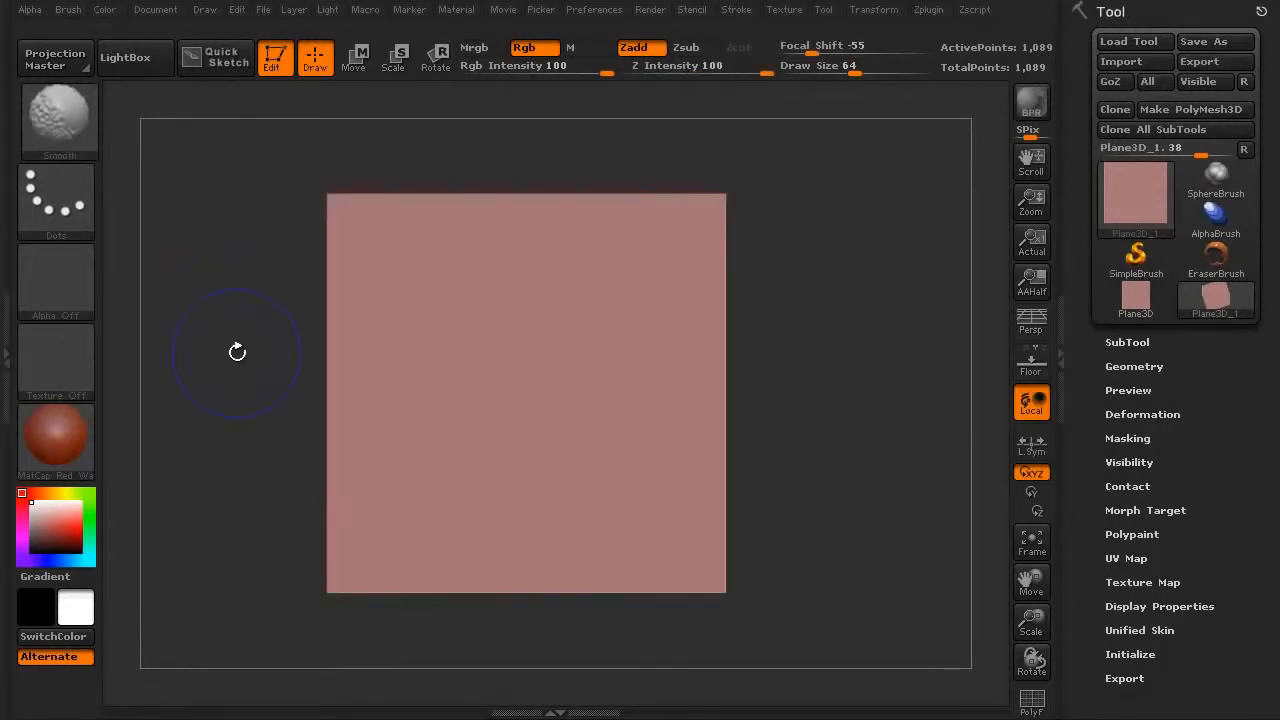
pyautogui.moveTo(216, 462)
pyautogui.keyDown('alt'); pyautogui.mouseDown()
pyautogui.moveTo(226, 497)
pyautogui.moveTo(206, 480)
pyautogui.moveTo(222, 476)
pyautogui.mouseUp(); pyautogui.keyUp('alt')
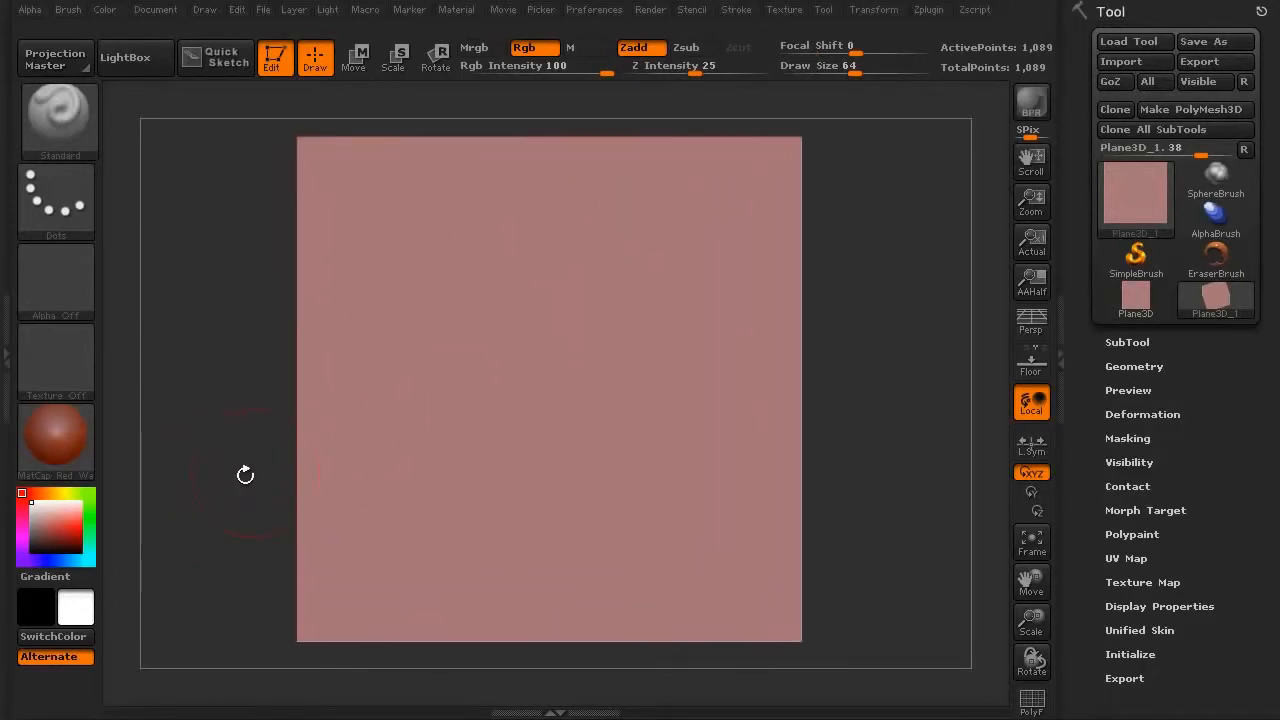
pyautogui.click(1174, 109)
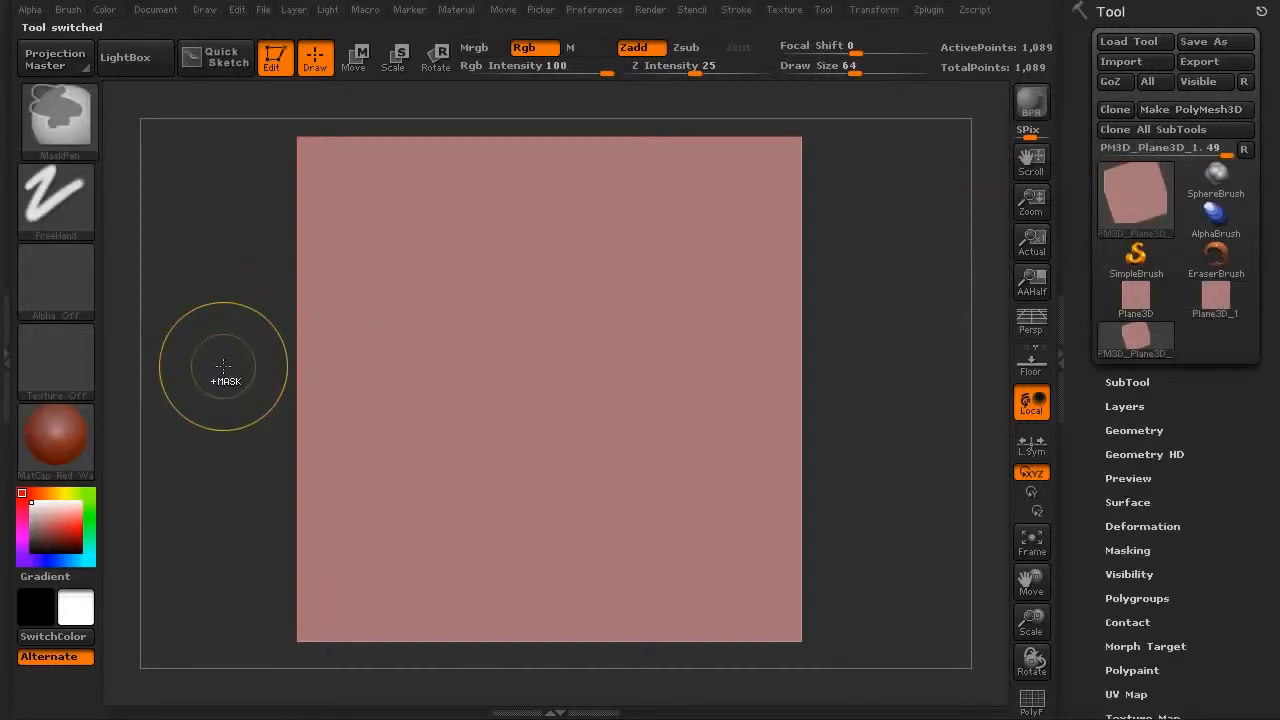
pyautogui.hotkey('ctrl', 'd')
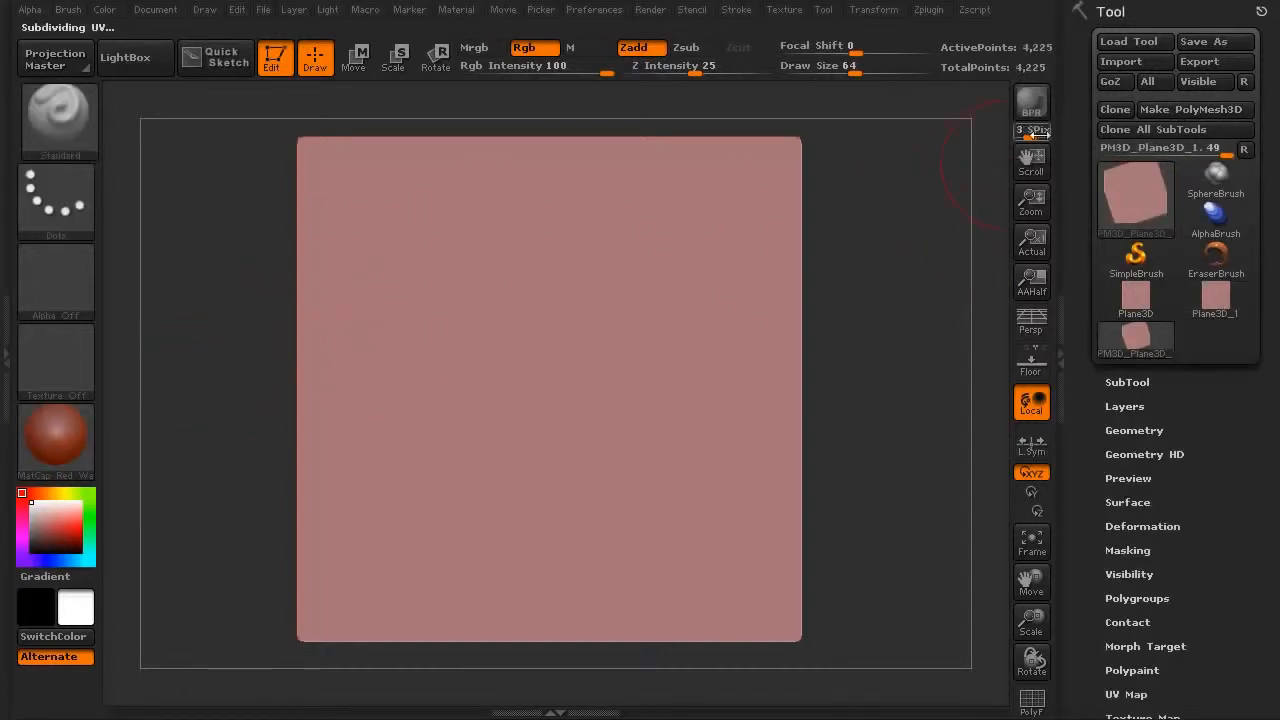
pyautogui.click(1059, 308)
pyautogui.hotkey('ctrl', 'd')
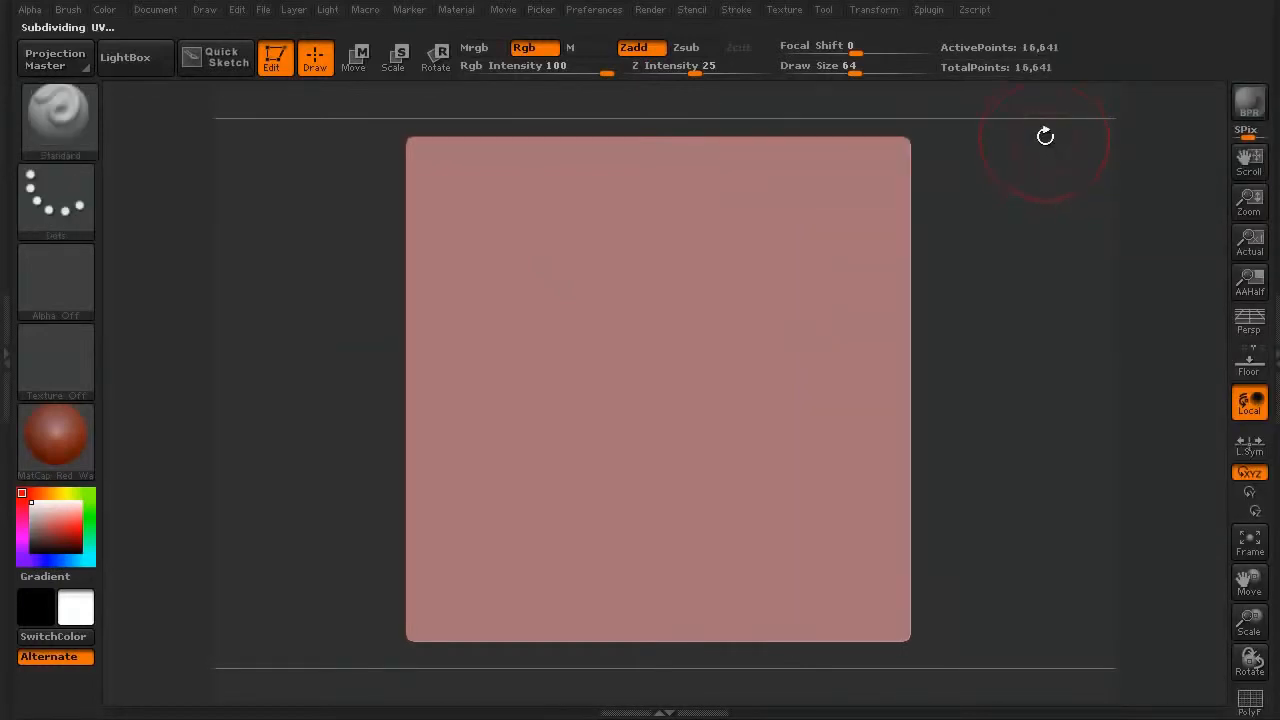
pyautogui.hotkey('ctrl', 'd')
pyautogui.hotkey('ctrl', 'd')
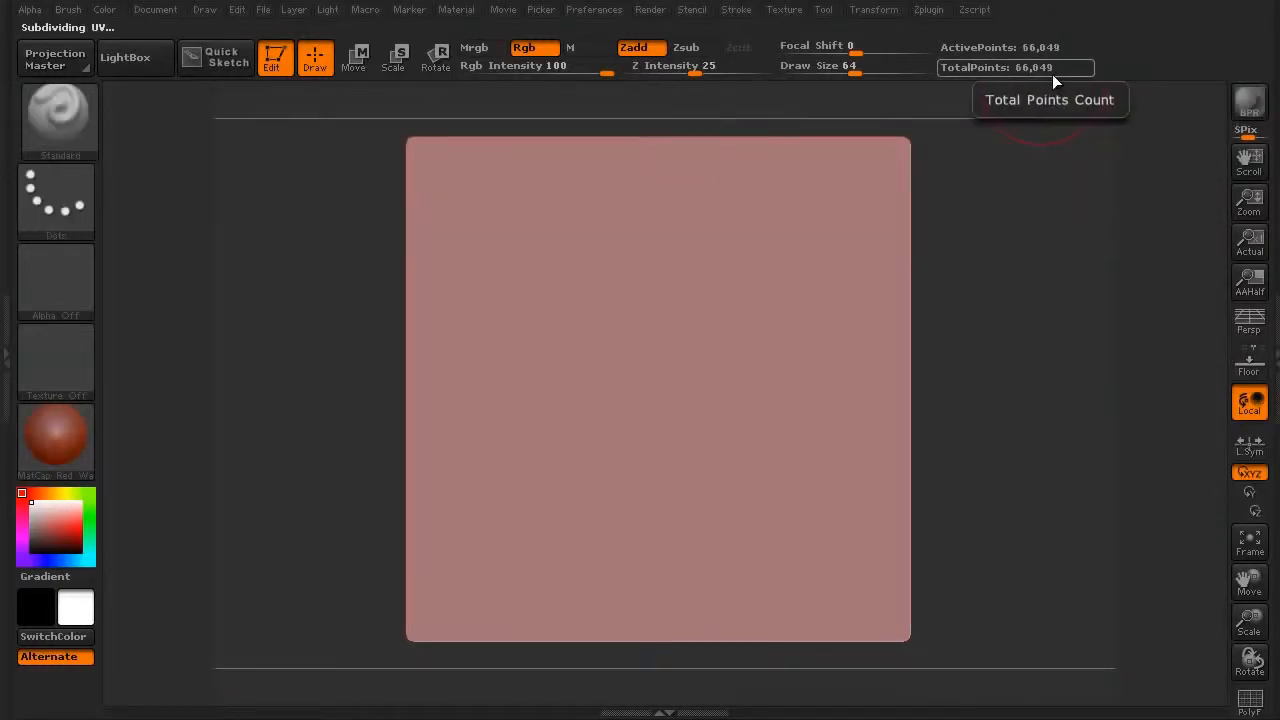
pyautogui.hotkey('ctrl', 'd')
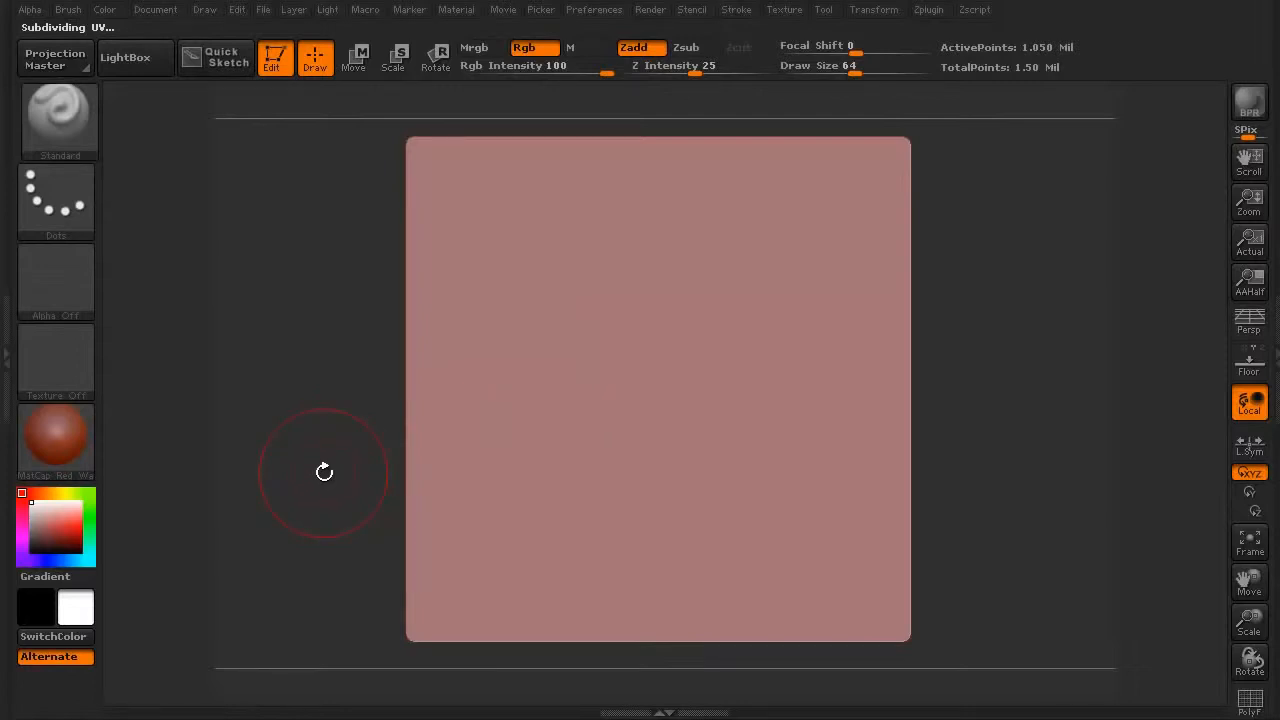
pyautogui.click(1272, 352)
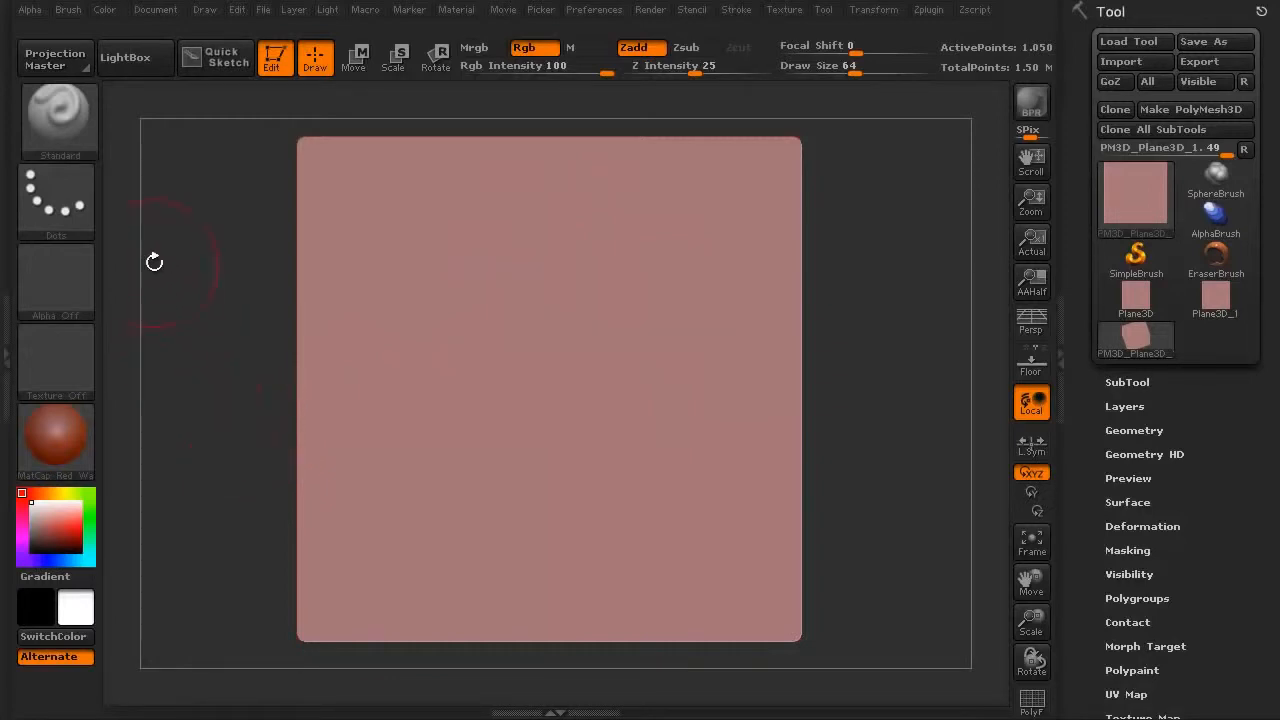
# Step: Set the Standard brush's stroke type to Freehand and reduce its Draw Size to 44
pyautogui.click(72, 205)
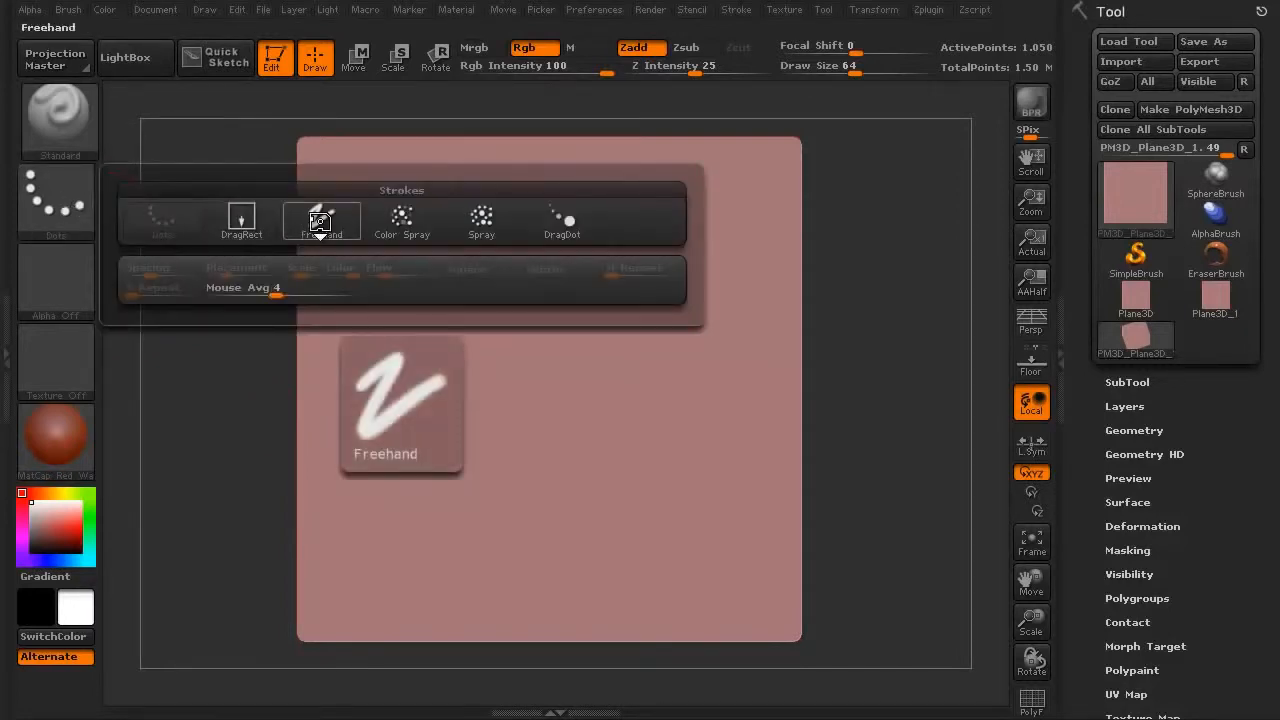
pyautogui.click(70, 192)
pyautogui.click(317, 218)
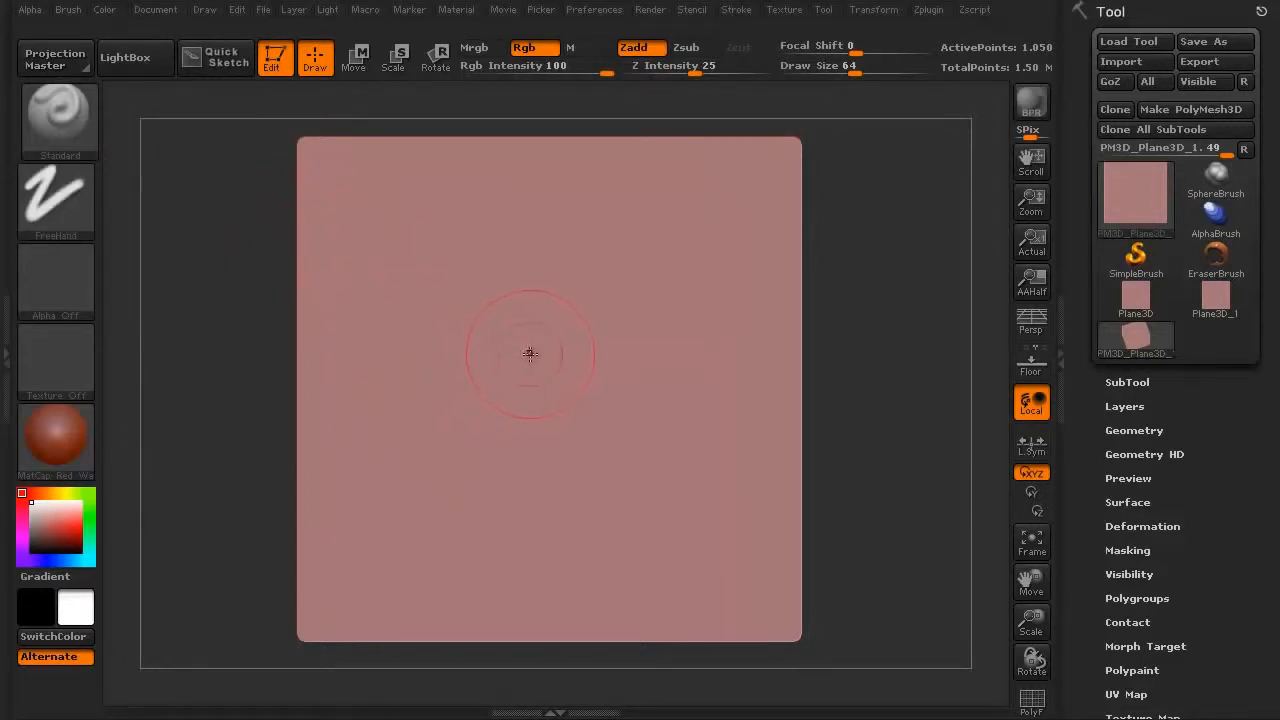
pyautogui.press('[')
pyautogui.press('[')
pyautogui.press('[')
pyautogui.press('[')
# Step: Turn on sculpting symmetry, and set the Standard brush to Z Intensity 10 with Rgb colour switched off
pyautogui.press('x')
pyautogui.moveTo(530, 330)
pyautogui.mouseDown()
pyautogui.moveTo(612, 370)
pyautogui.moveTo(637, 408)
pyautogui.moveTo(598, 498)
pyautogui.moveTo(525, 475)
pyautogui.moveTo(472, 415)
pyautogui.moveTo(486, 340)
pyautogui.moveTo(560, 323)
pyautogui.mouseUp()
pyautogui.hotkey('ctrl', 'z')
pyautogui.moveTo(695, 66); pyautogui.dragTo(669, 66)
pyautogui.click(526, 47)
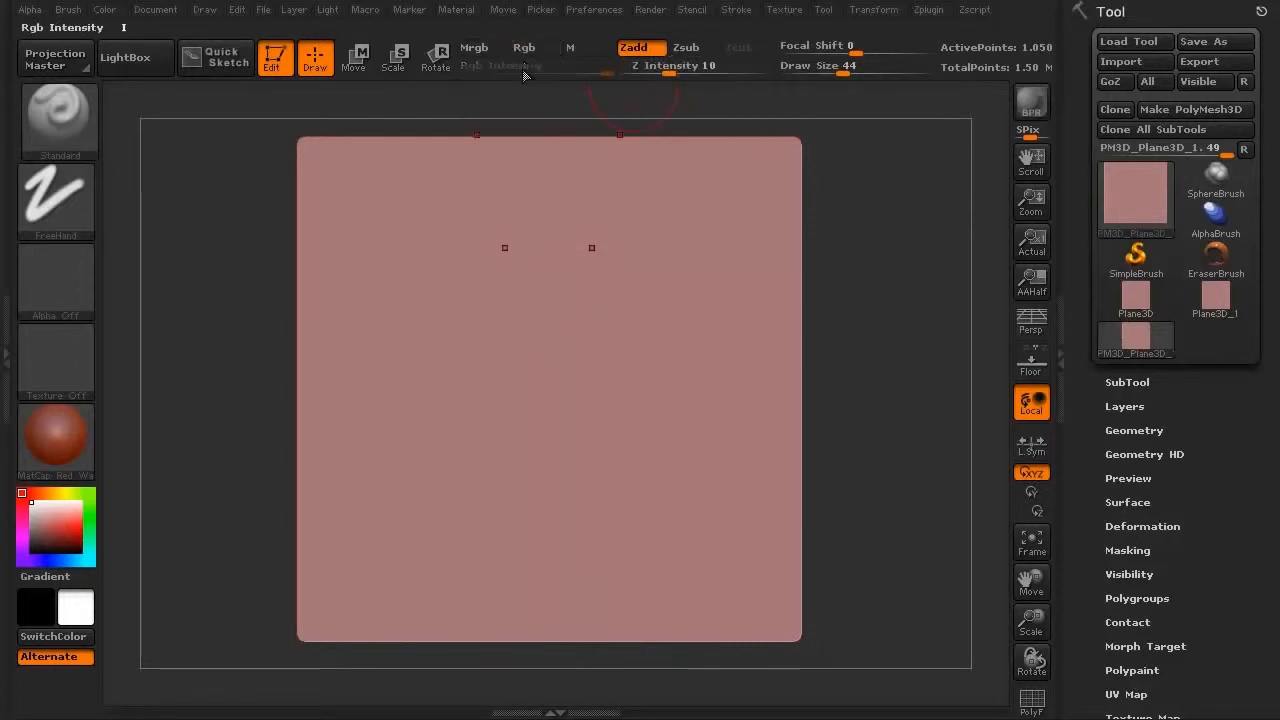
# Step: Sculpt a raised circular ring in the middle of the plane with a small round bump at its centre
pyautogui.moveTo(560, 302)
pyautogui.mouseDown()
pyautogui.moveTo(495, 335)
pyautogui.moveTo(472, 390)
pyautogui.moveTo(485, 432)
pyautogui.moveTo(510, 426)
pyautogui.moveTo(470, 365)
pyautogui.moveTo(505, 310)
pyautogui.moveTo(560, 300)
pyautogui.moveTo(593, 327)
pyautogui.moveTo(612, 388)
pyautogui.moveTo(582, 428)
pyautogui.moveTo(540, 437)
pyautogui.mouseUp()
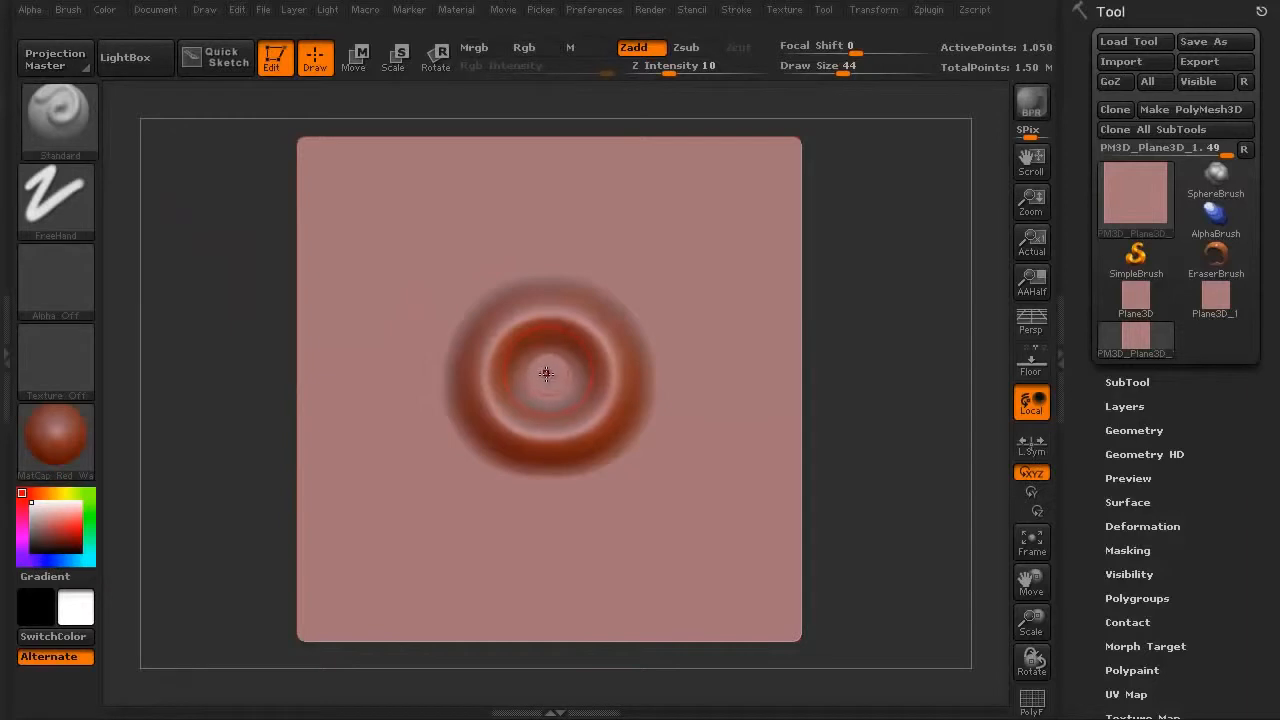
pyautogui.moveTo(546, 374)
pyautogui.mouseDown()
pyautogui.moveTo(554, 358)
pyautogui.moveTo(554, 373)
pyautogui.mouseUp()
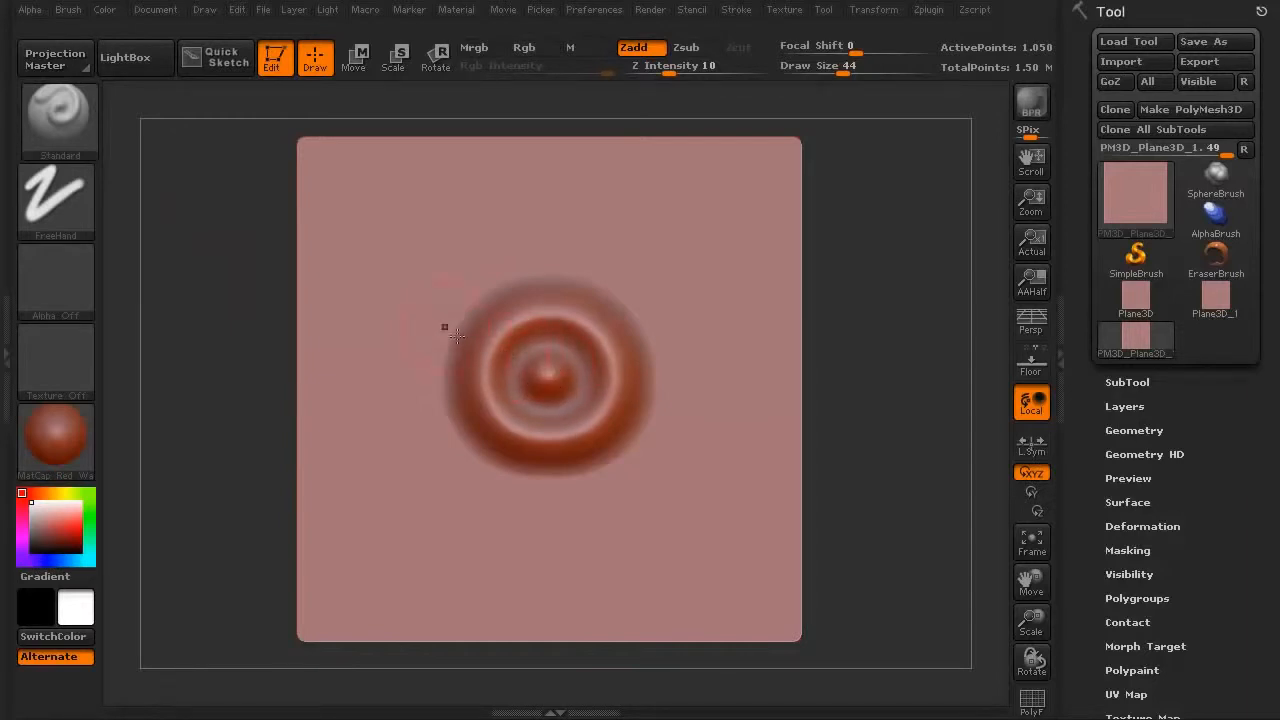
# Step: Flatten the tops of the ring and the centre bump with the hPolish brush, and smooth their hard edges
pyautogui.click(68, 119)
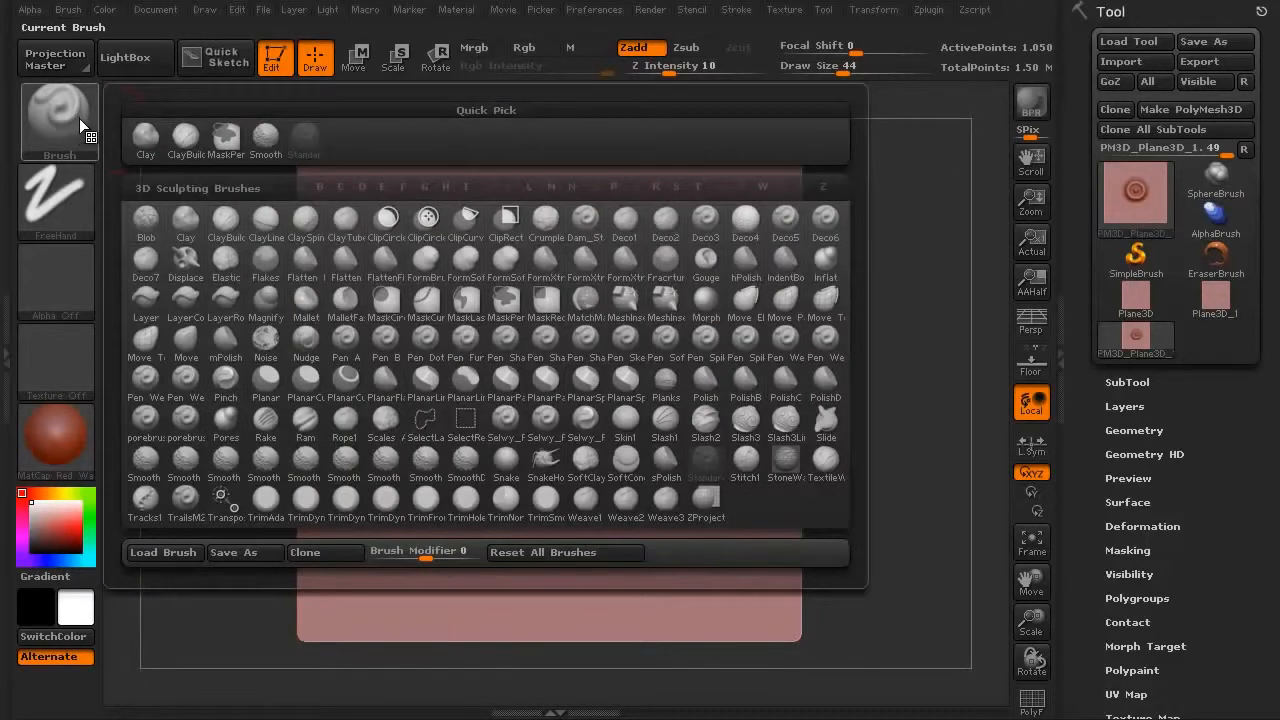
pyautogui.press('h')
pyautogui.press('p')
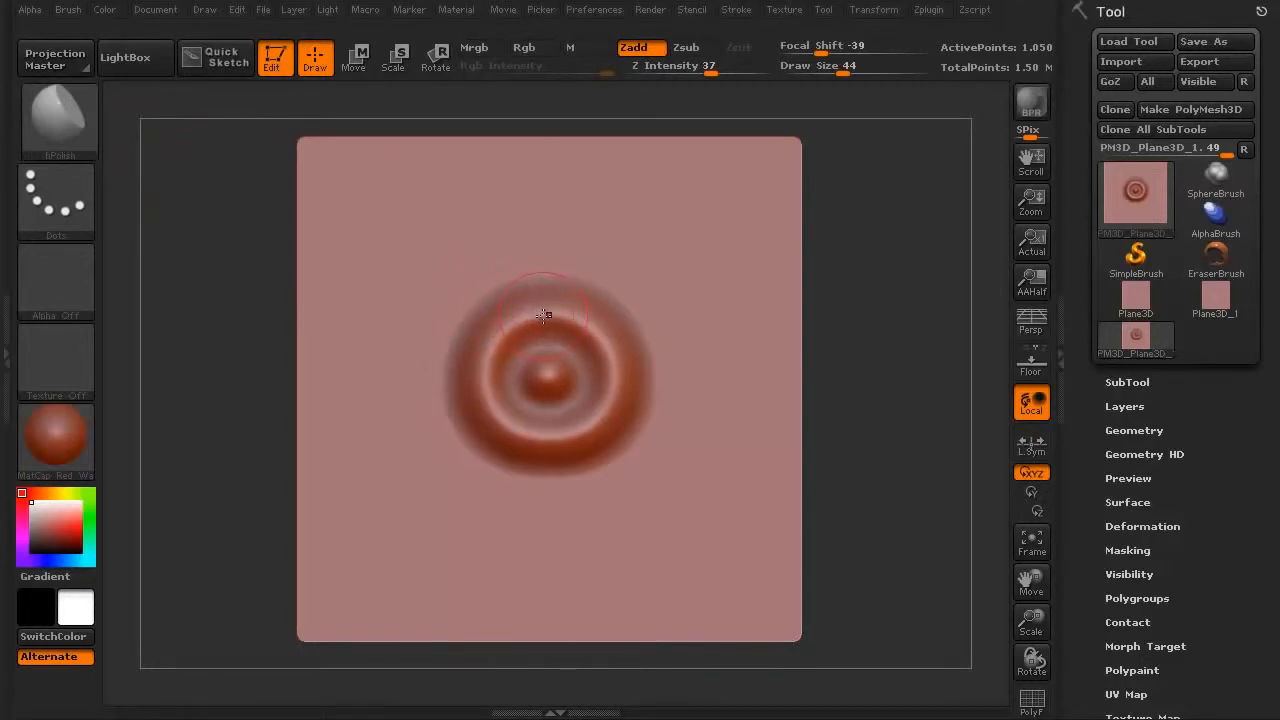
pyautogui.moveTo(535, 316); pyautogui.dragTo(491, 350)
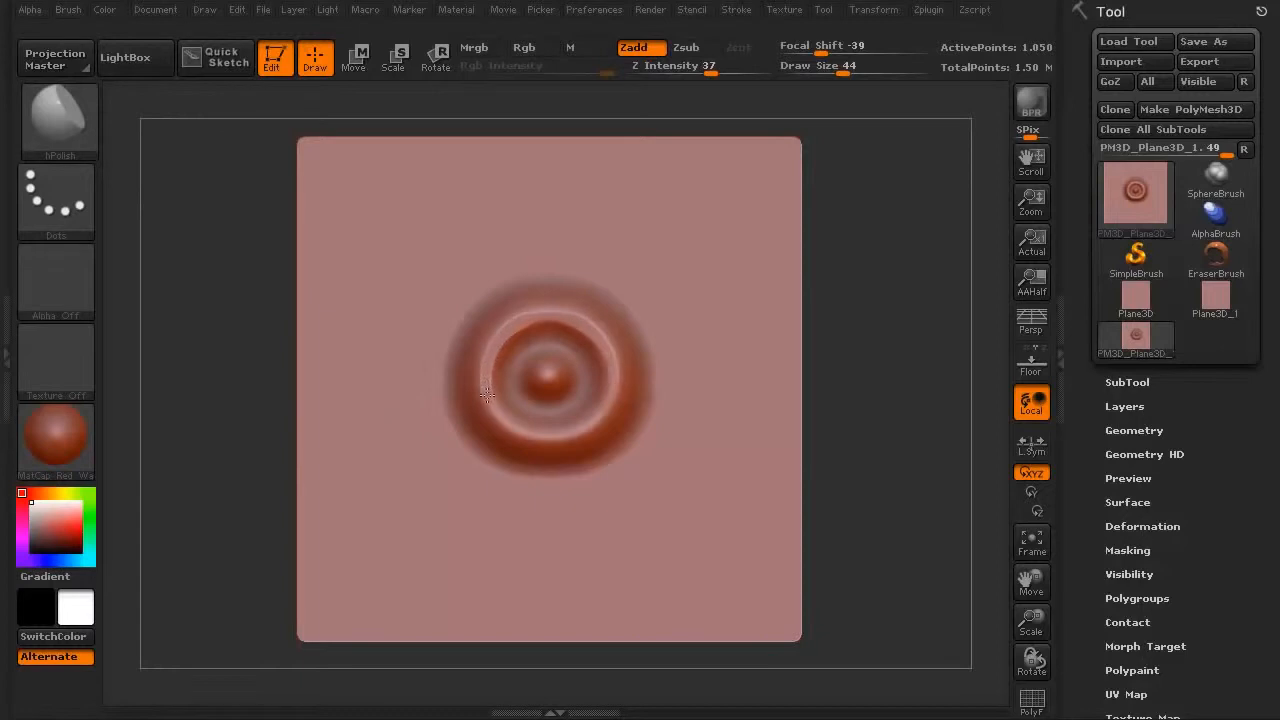
pyautogui.moveTo(512, 423)
pyautogui.mouseDown()
pyautogui.moveTo(550, 440)
pyautogui.moveTo(591, 420)
pyautogui.mouseUp()
pyautogui.moveTo(511, 327)
pyautogui.mouseDown()
pyautogui.moveTo(567, 322)
pyautogui.moveTo(602, 342)
pyautogui.mouseUp()
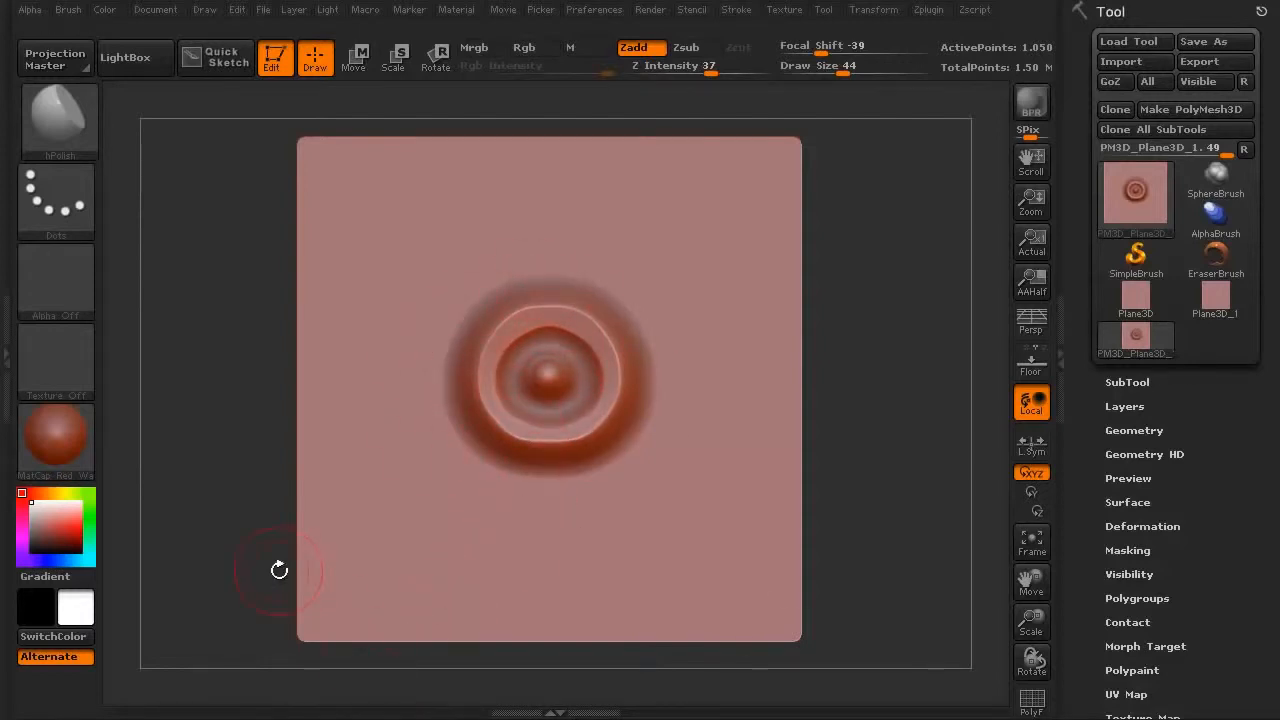
pyautogui.moveTo(551, 375); pyautogui.dragTo(547, 348)
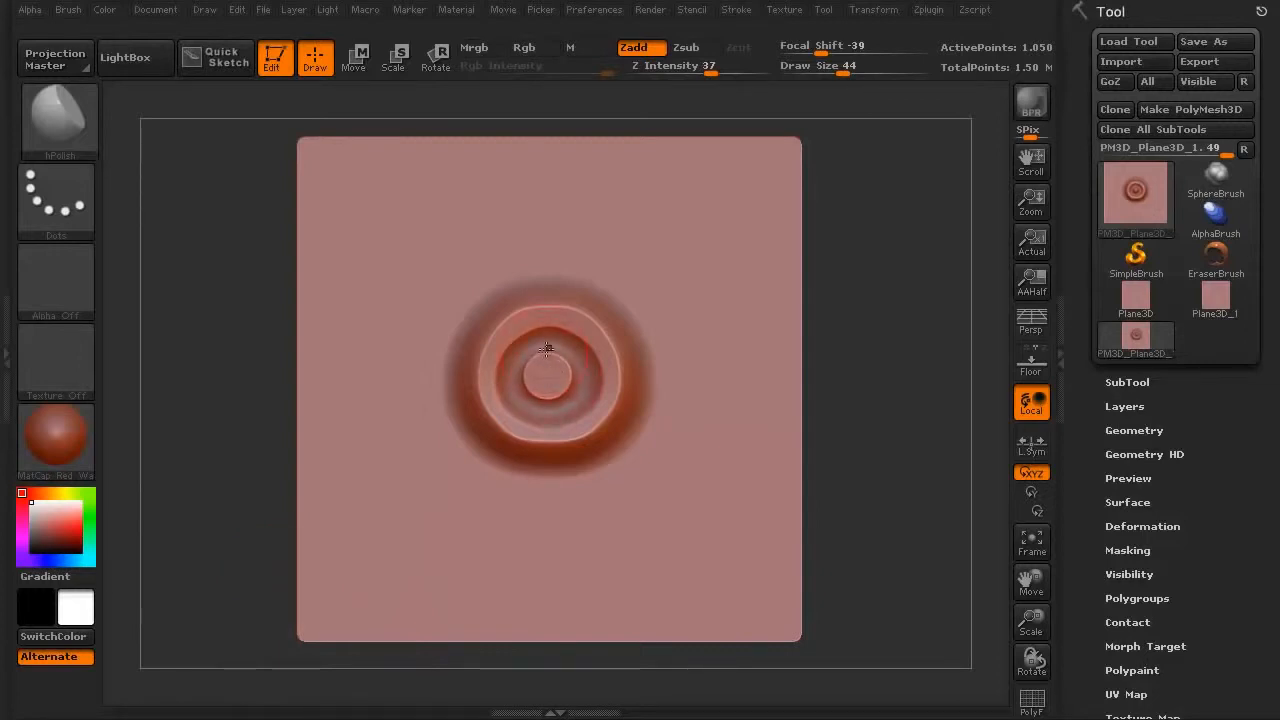
pyautogui.press('shift')
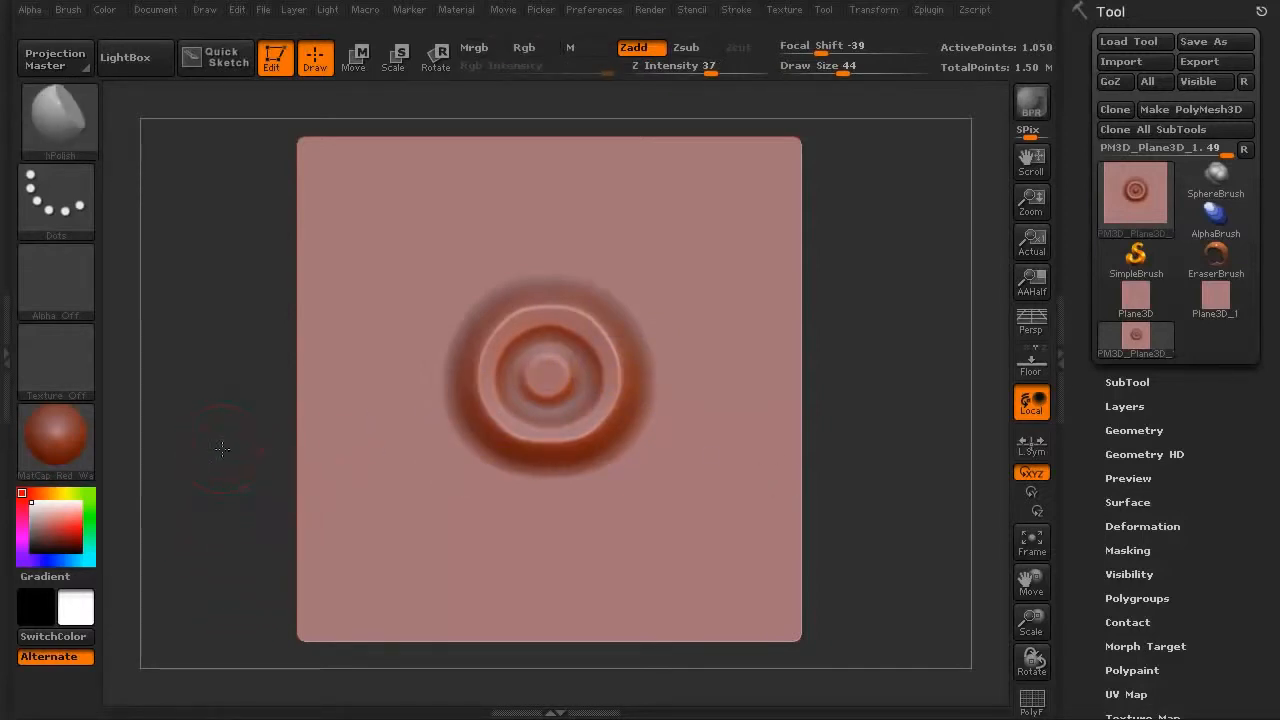
# Step: Fill the canvas with the sculpted plane and capture its depth as a new alpha with GrabDoc
pyautogui.keyDown('alt'); pyautogui.moveTo(222, 449); pyautogui.dragTo(226, 508); pyautogui.keyUp('alt')
pyautogui.moveTo(159, 465)
pyautogui.keyDown('alt'); pyautogui.mouseDown()
pyautogui.moveTo(183, 467)
pyautogui.moveTo(183, 385)
pyautogui.moveTo(194, 443)
pyautogui.moveTo(210, 350)
pyautogui.moveTo(257, 477)
pyautogui.moveTo(220, 225)
pyautogui.moveTo(260, 441)
pyautogui.moveTo(243, 291)
pyautogui.moveTo(250, 362)
pyautogui.mouseUp(); pyautogui.keyUp('alt')
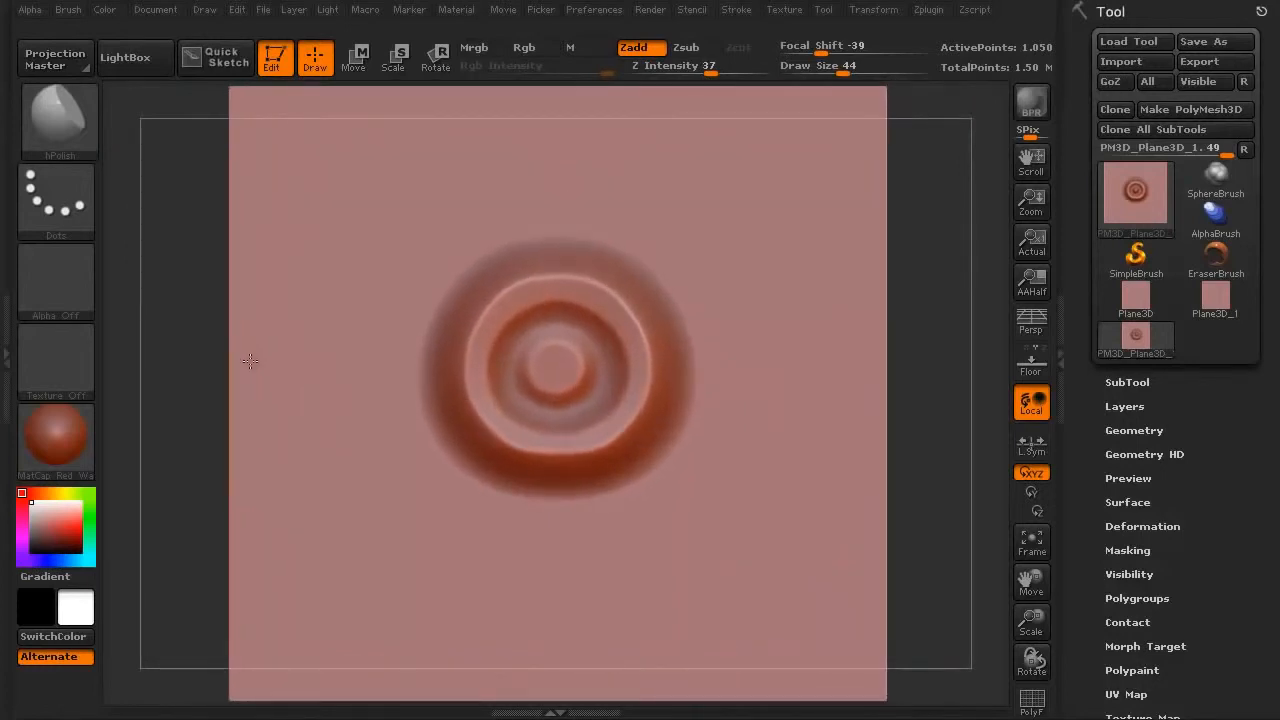
pyautogui.click(36, 11)
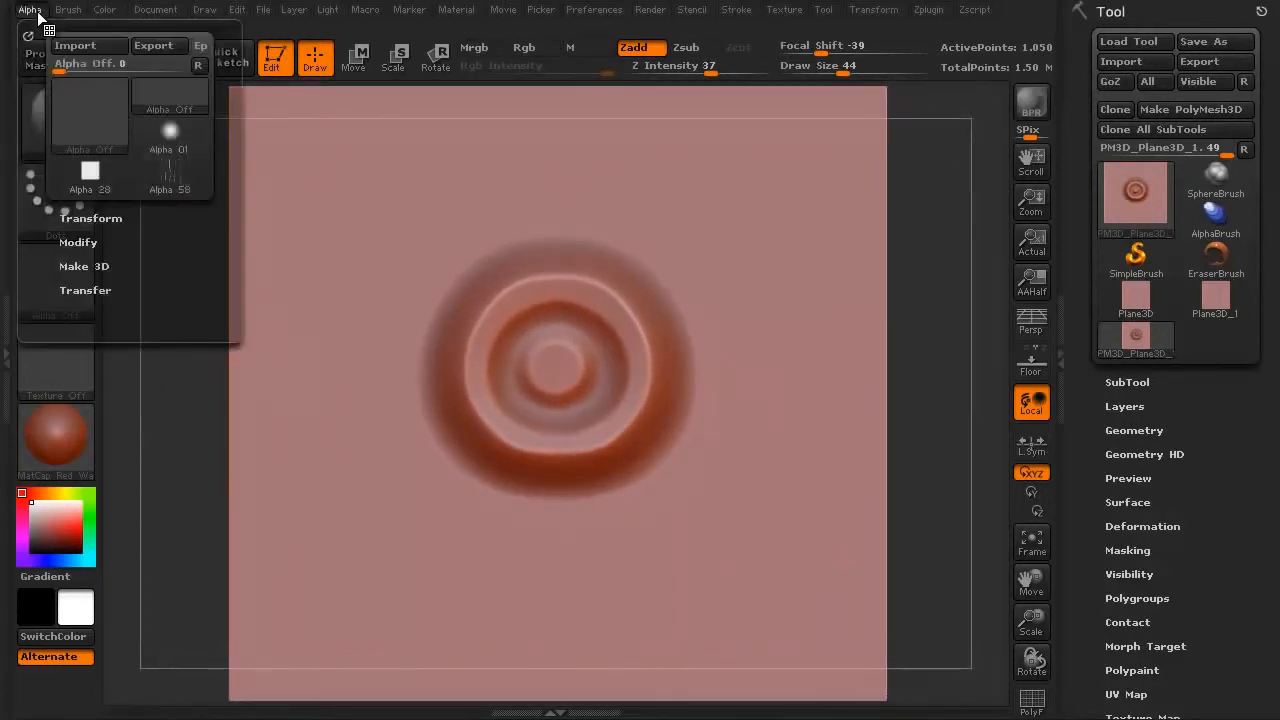
pyautogui.click(85, 290)
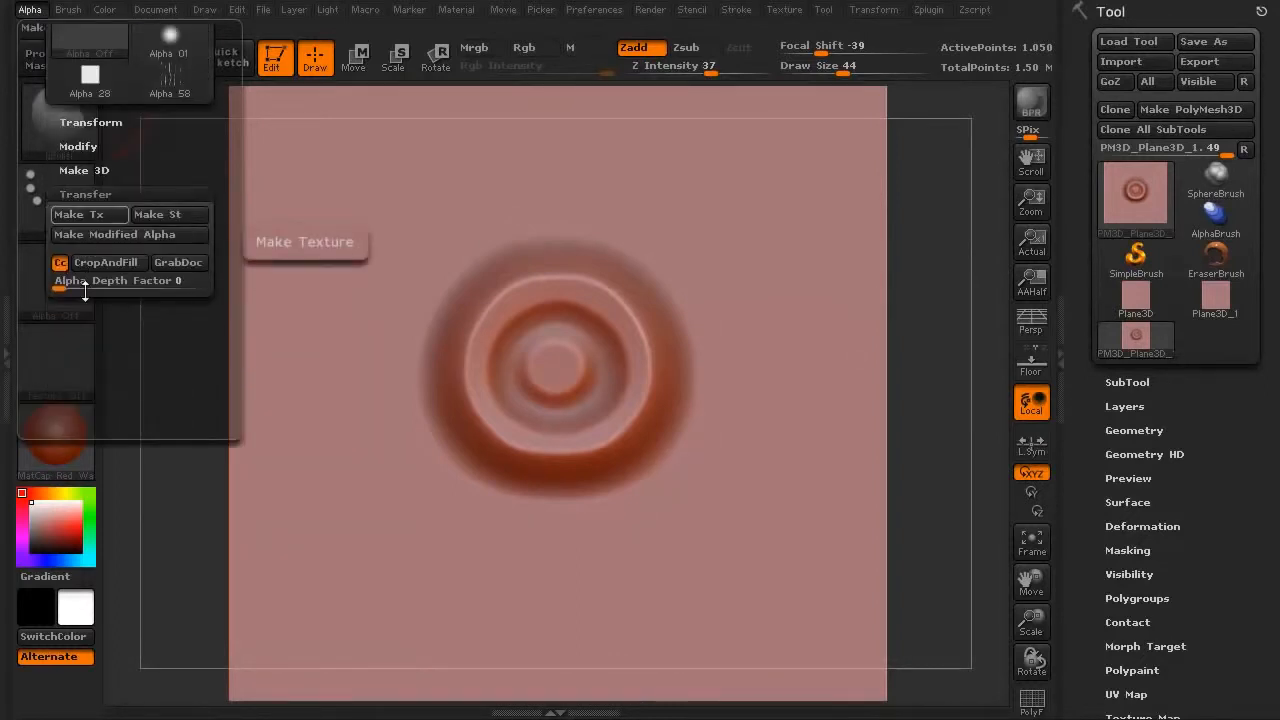
pyautogui.click(174, 262)
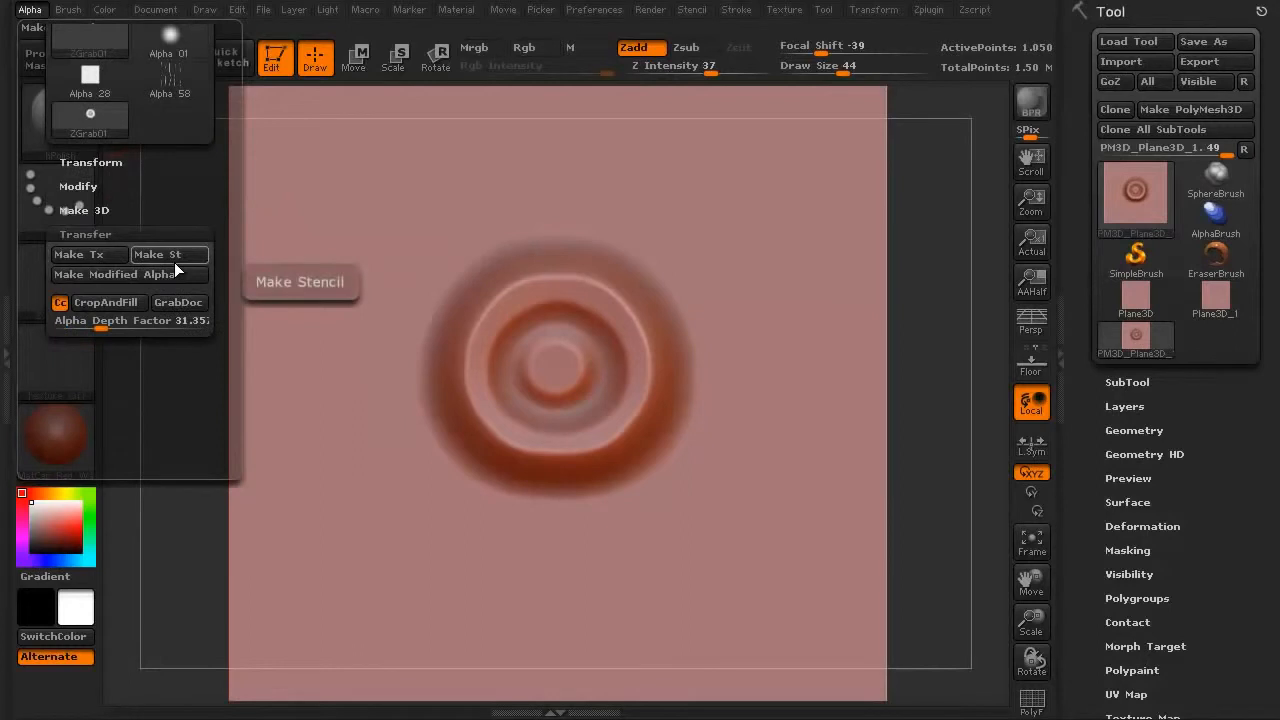
pyautogui.moveTo(183, 212); pyautogui.dragTo(209, 298)
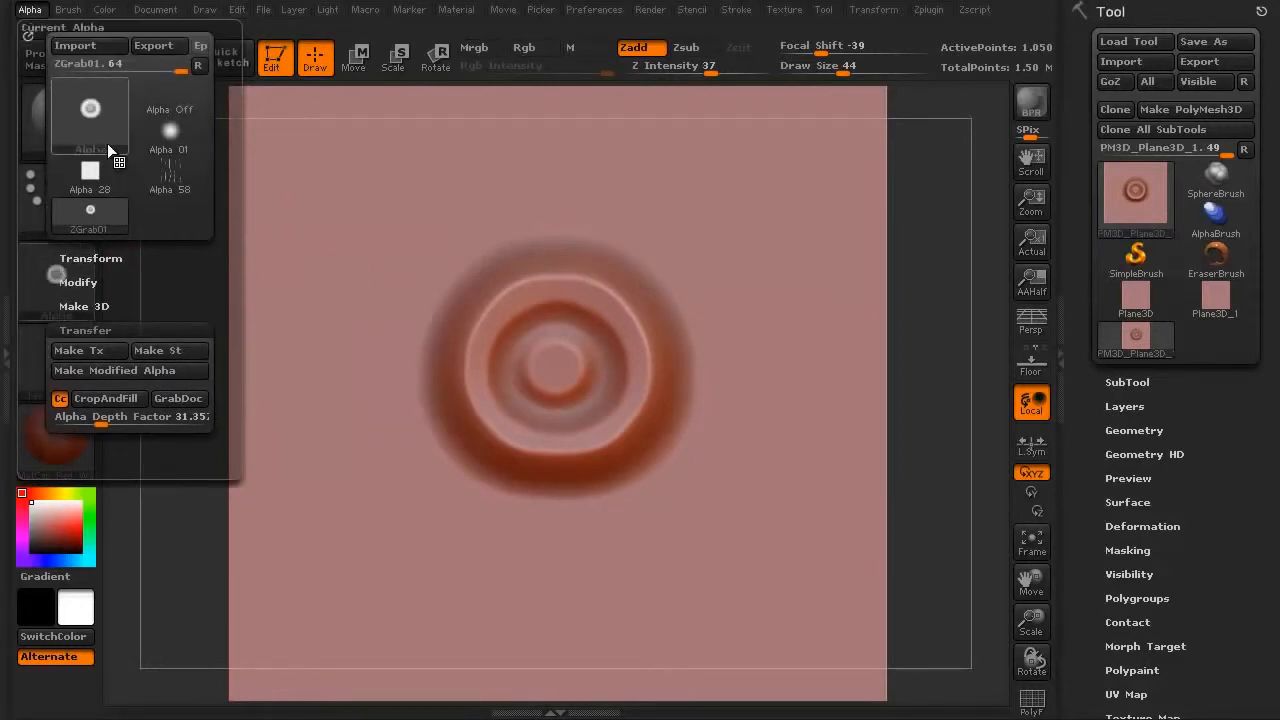
pyautogui.moveTo(96, 111)
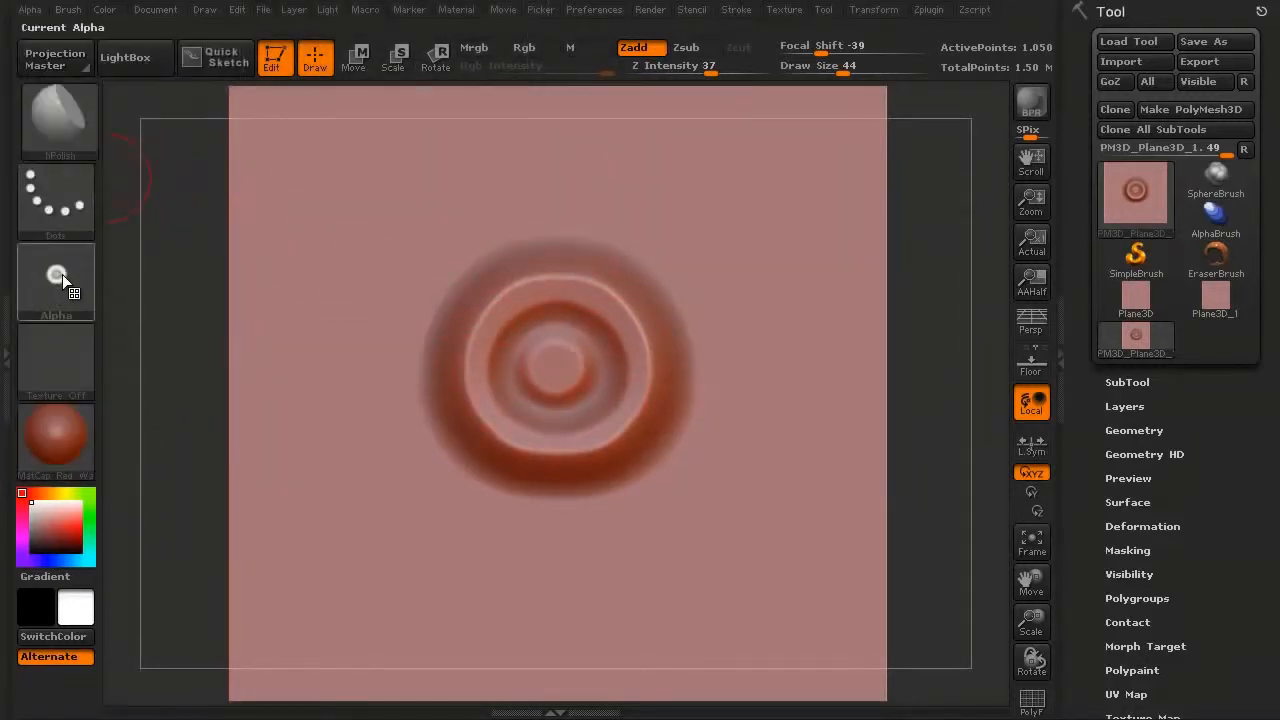
# Step: Set up the Standard brush with the DragRect stroke and the captured ZGrab01 alpha
pyautogui.click(73, 140)
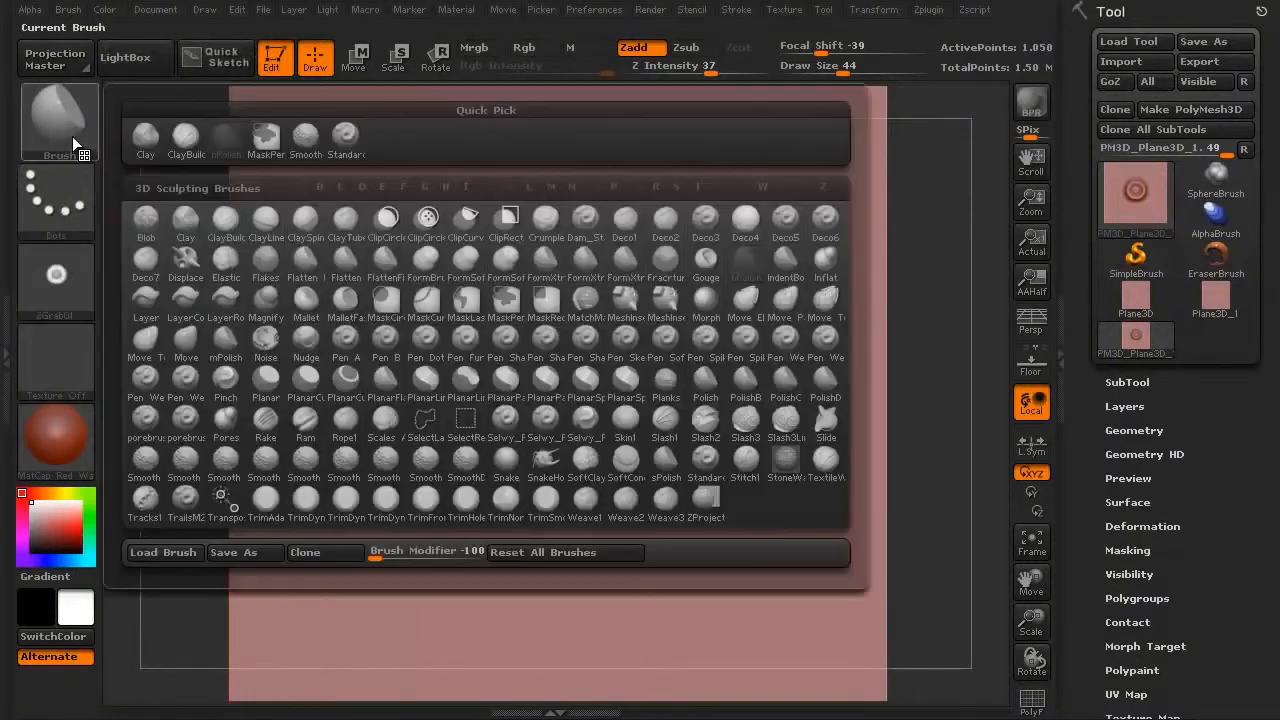
pyautogui.click(347, 137)
pyautogui.click(58, 209)
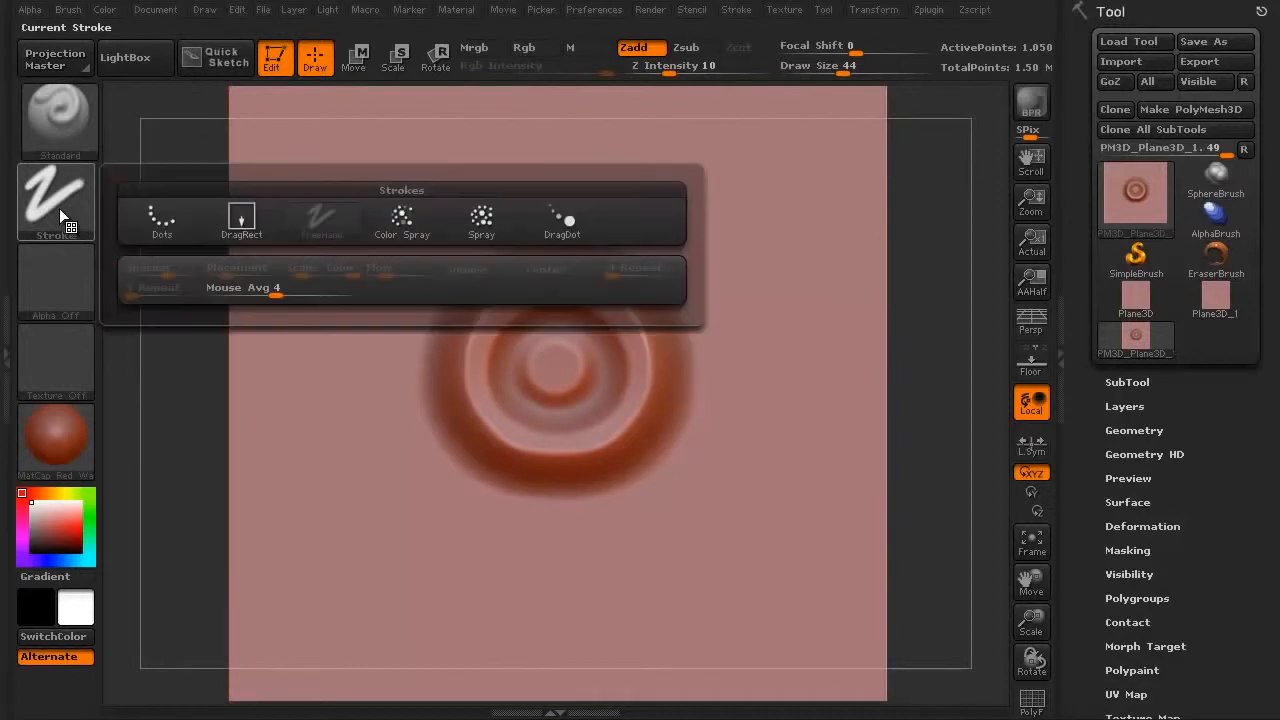
pyautogui.click(236, 217)
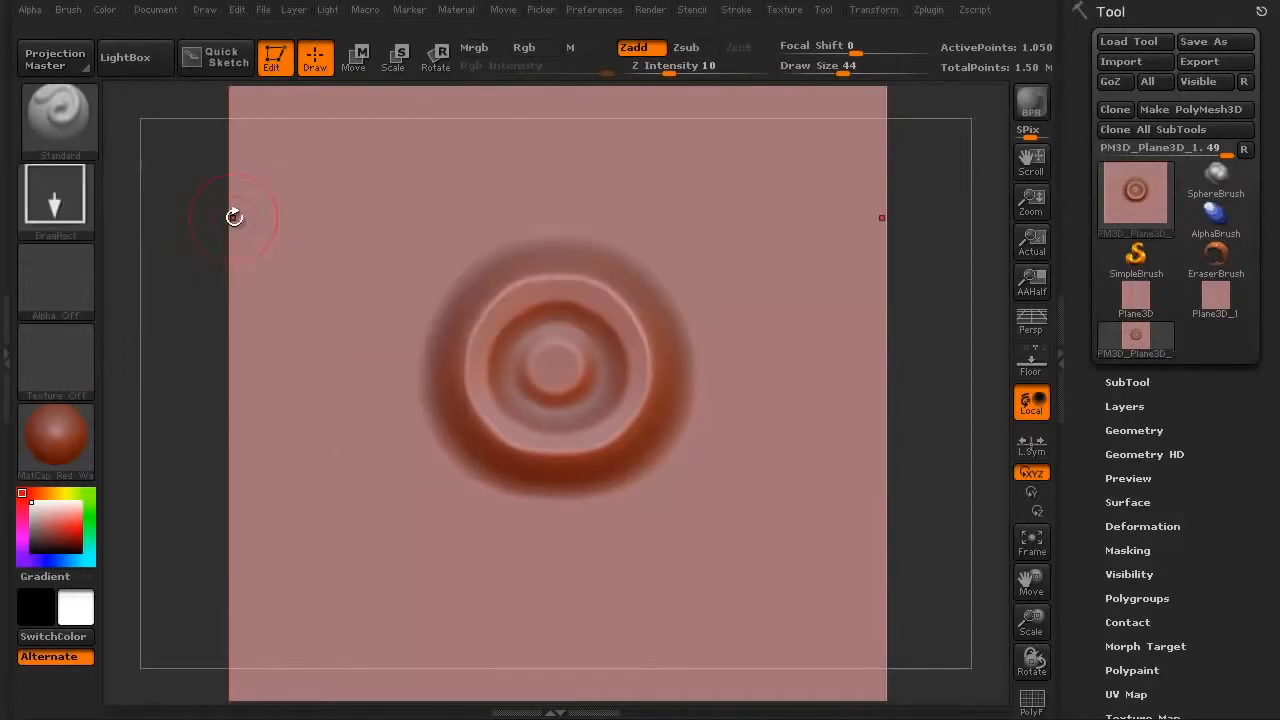
pyautogui.click(61, 278)
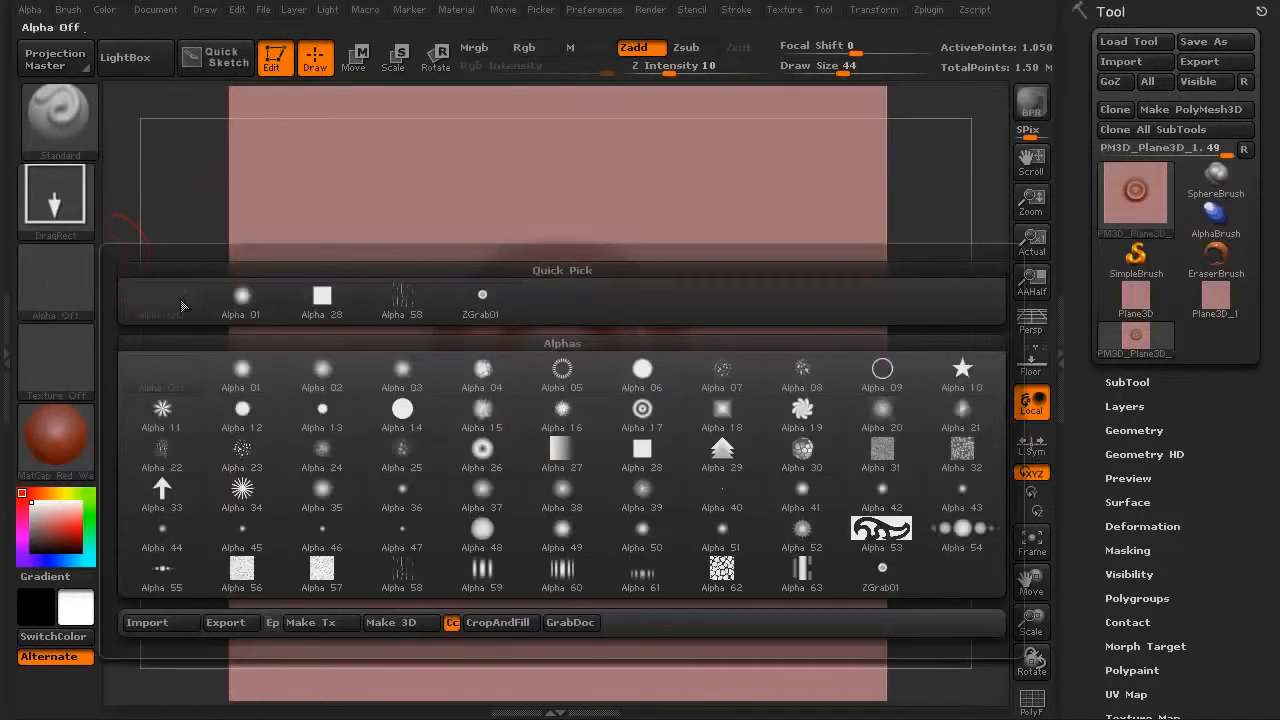
pyautogui.click(479, 300)
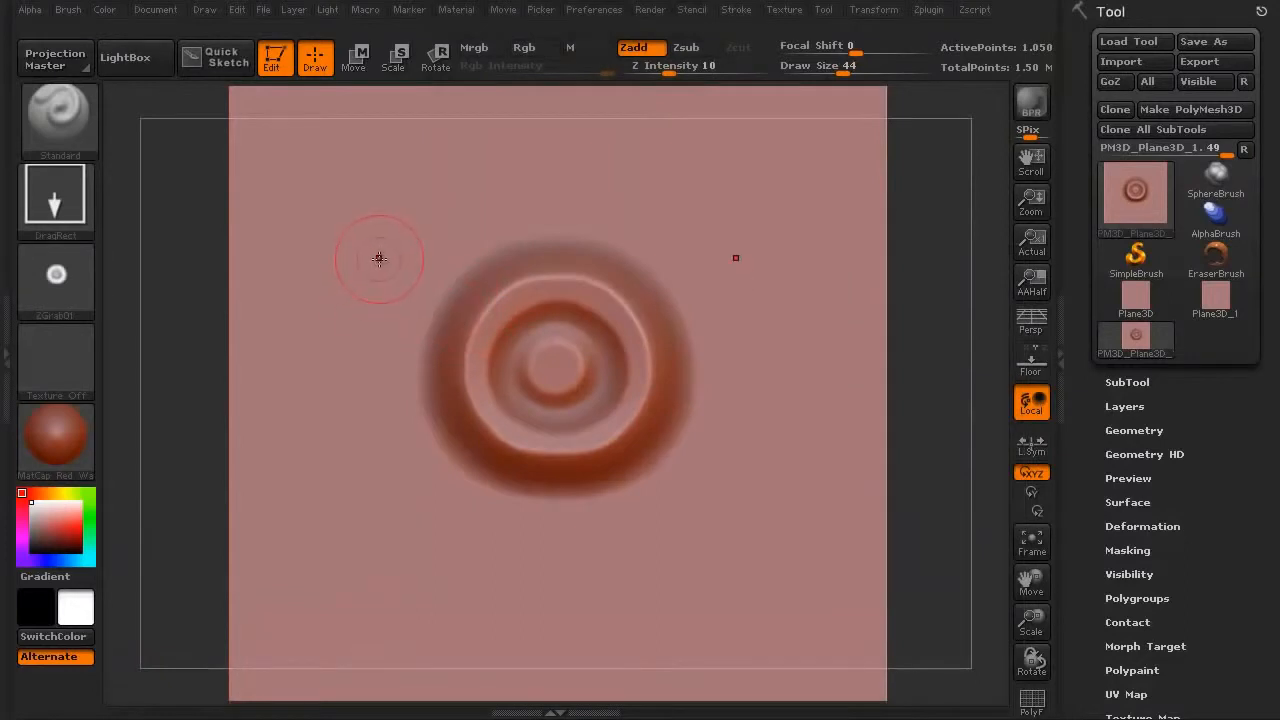
# Step: Raise the brush's Z Intensity to 24, judging the relief with trial ring stamps beside the sculpted design and undoing them
pyautogui.moveTo(376, 281)
pyautogui.mouseDown()
pyautogui.moveTo(382, 487)
pyautogui.moveTo(395, 390)
pyautogui.moveTo(432, 636)
pyautogui.mouseUp()
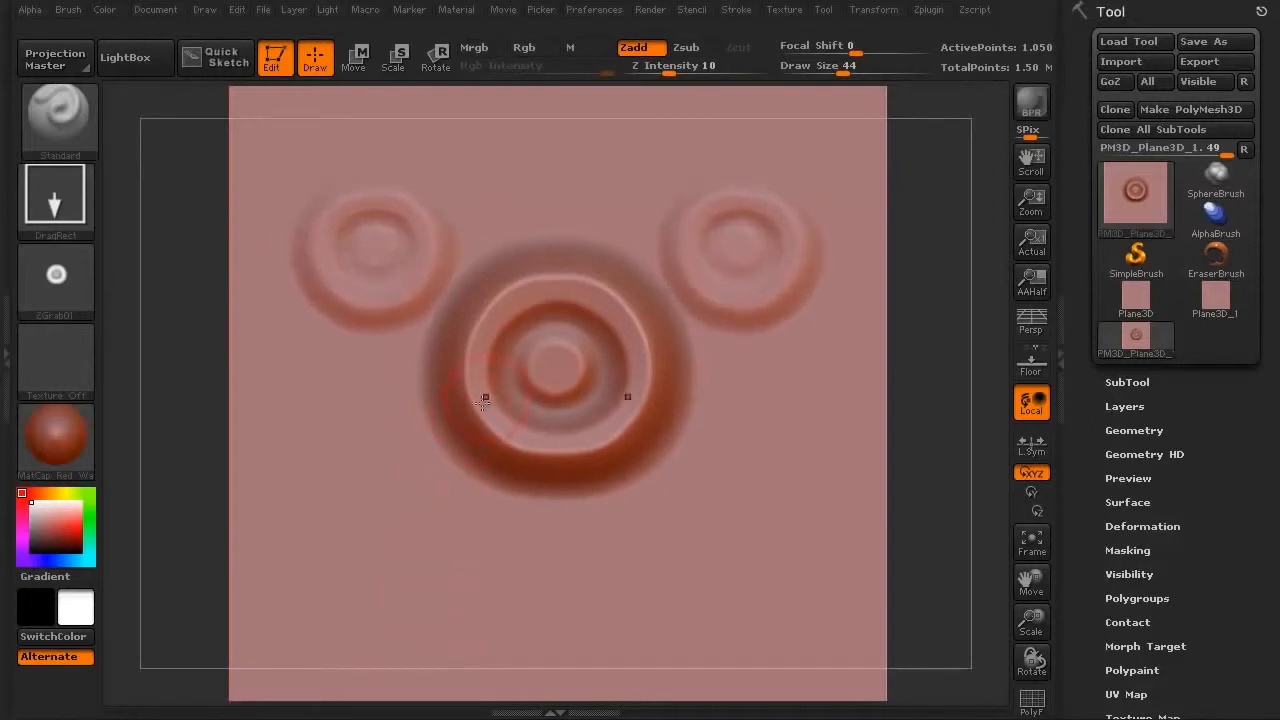
pyautogui.hotkey('ctrl', 'z')
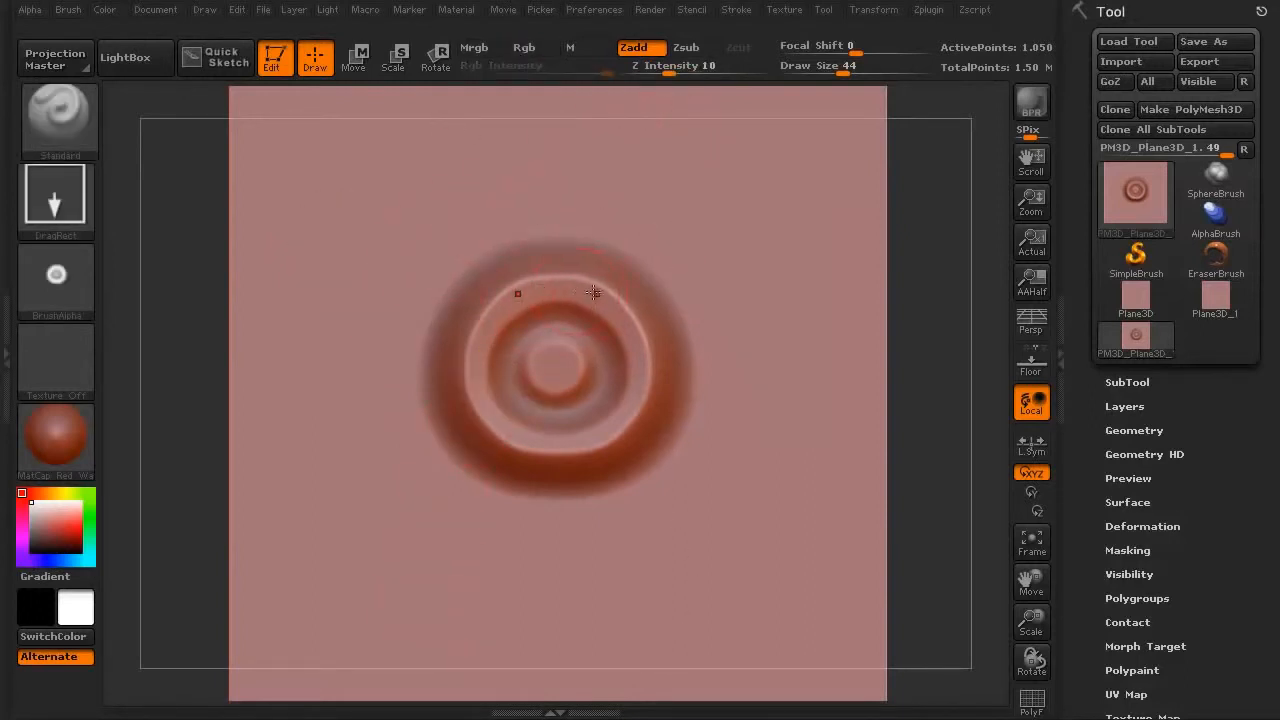
pyautogui.moveTo(666, 68); pyautogui.dragTo(694, 70)
pyautogui.moveTo(362, 255); pyautogui.dragTo(401, 687)
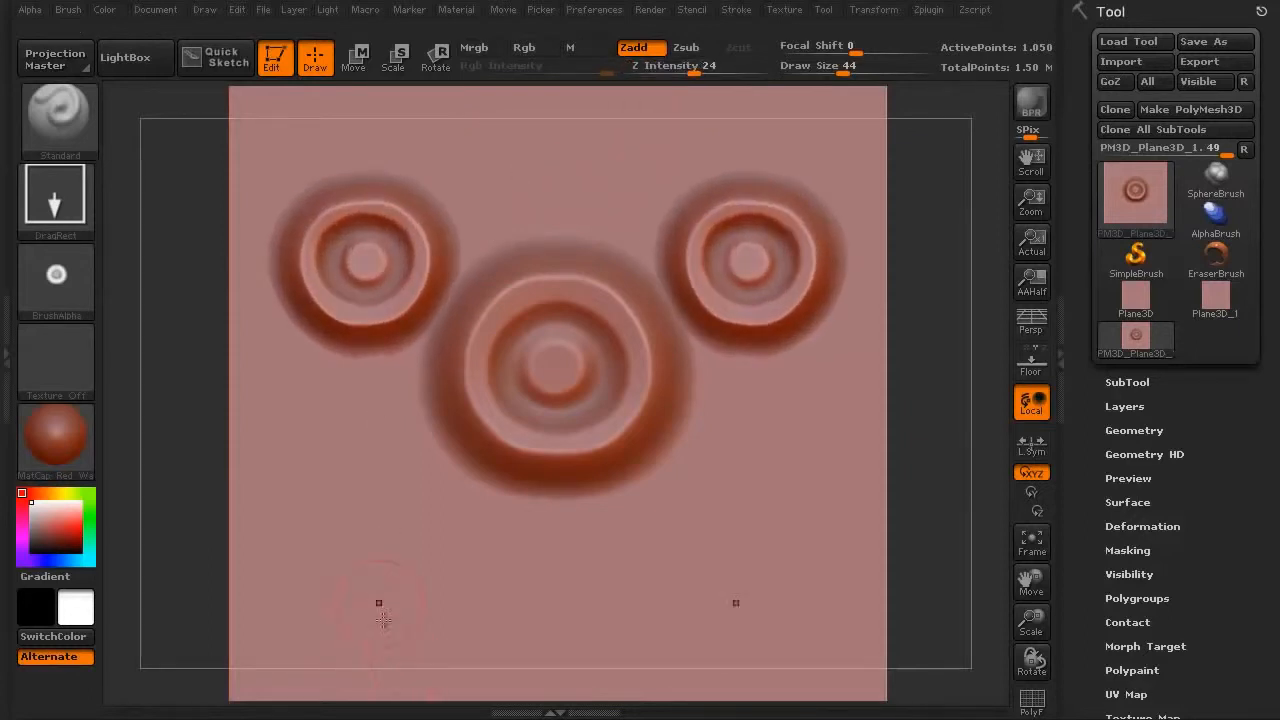
pyautogui.hotkey('ctrl', 'z')
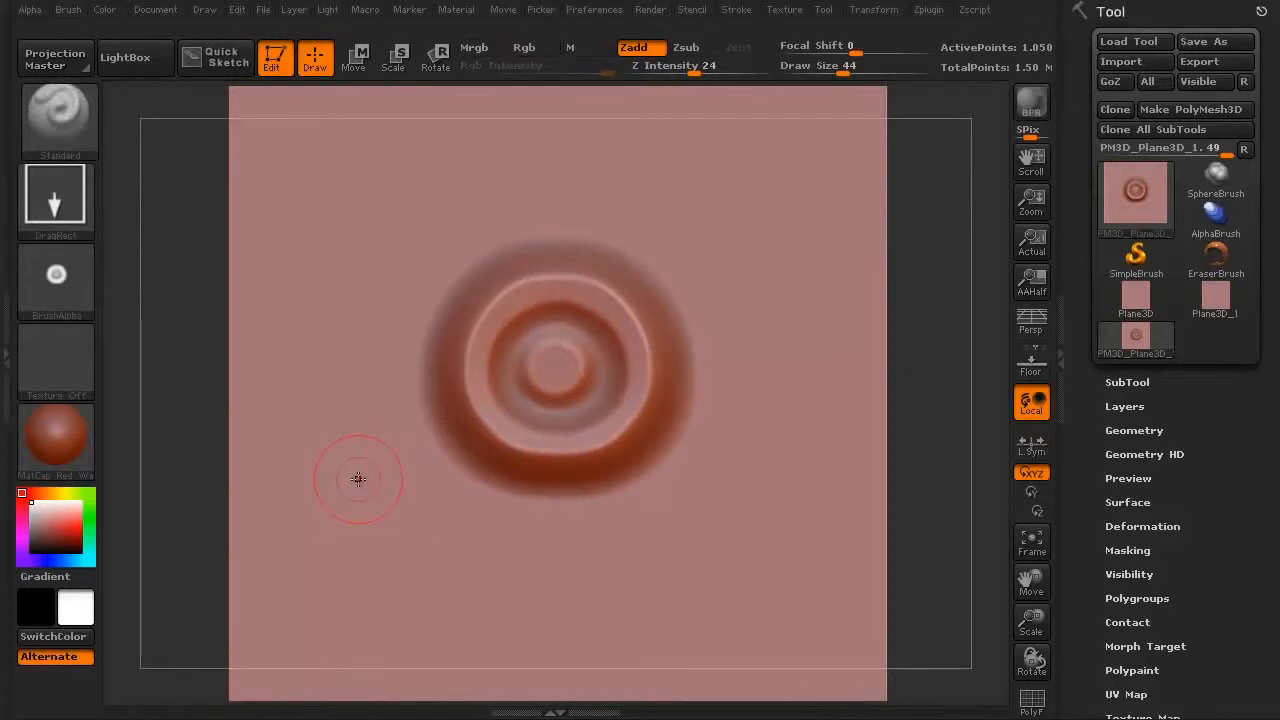
# Step: Switch to the unsculpted Plane3D_1 tool and convert it to a PolyMesh3D
pyautogui.moveTo(182, 424); pyautogui.dragTo(162, 458)
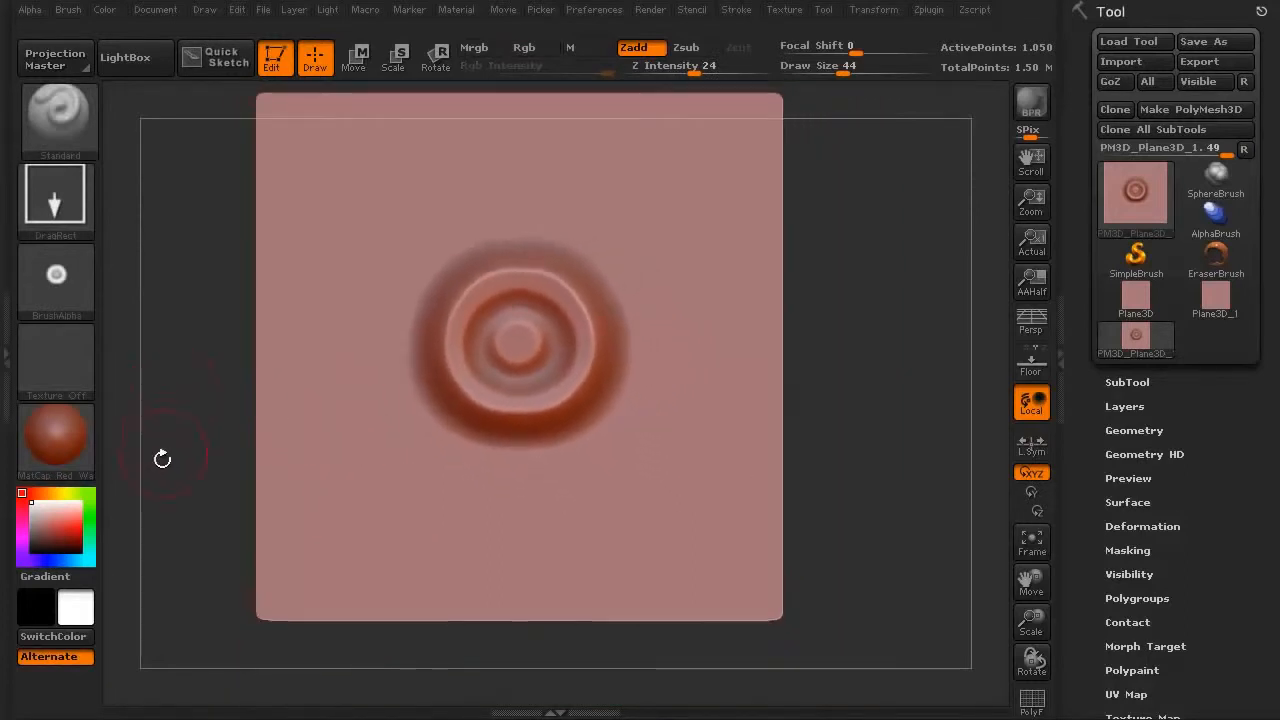
pyautogui.click(1213, 297)
pyautogui.keyDown('alt'); pyautogui.moveTo(194, 228); pyautogui.dragTo(218, 256); pyautogui.keyUp('alt')
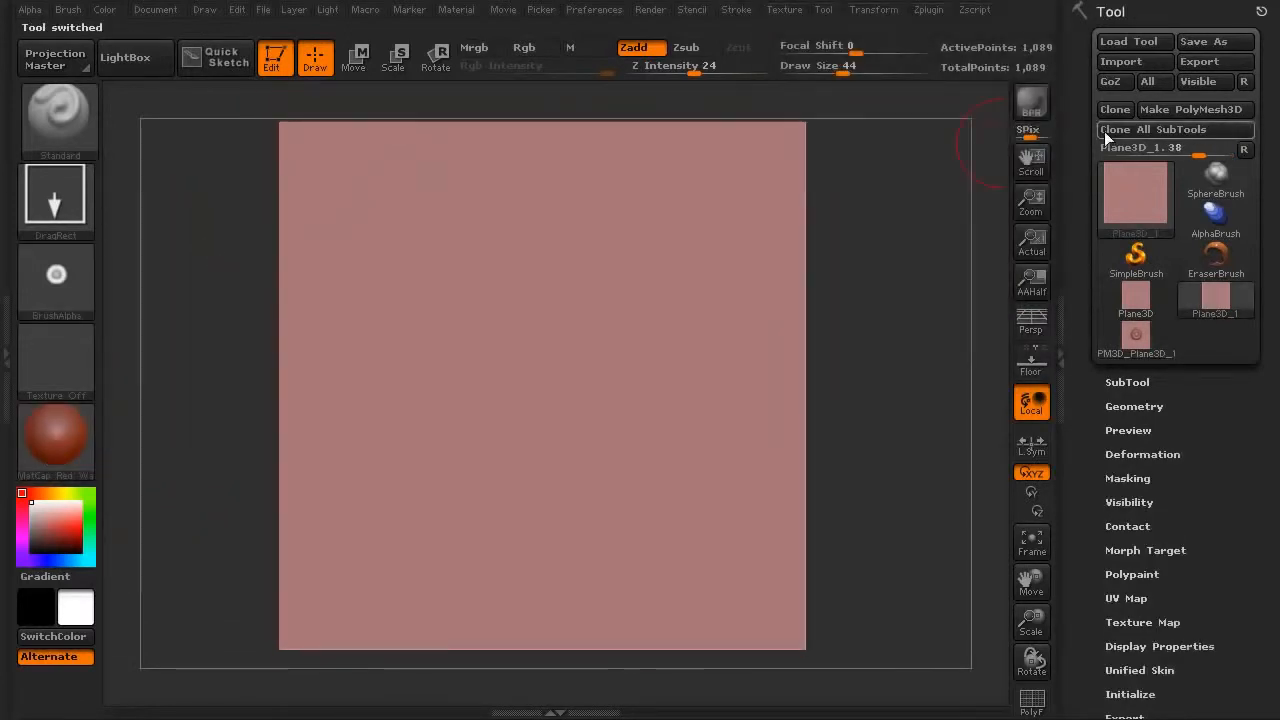
pyautogui.click(1167, 107)
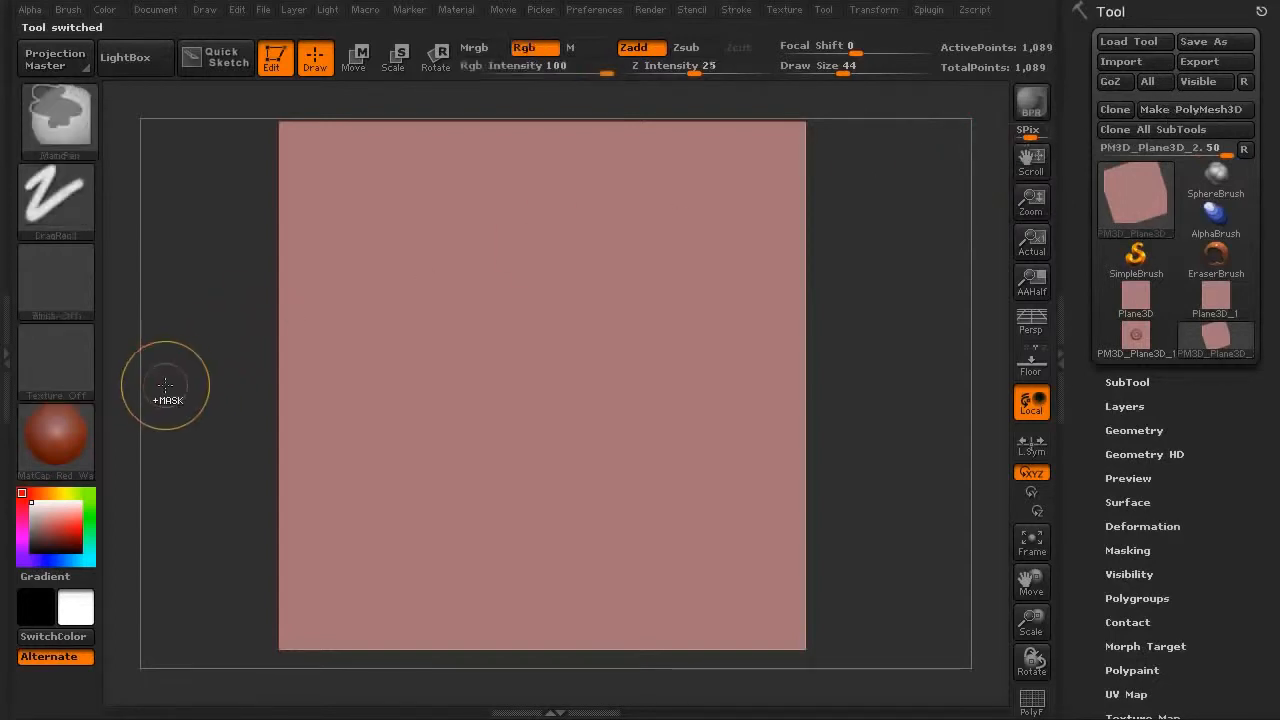
# Step: Subdivide the new plane repeatedly to about one million points, checking the active point count
pyautogui.hotkey('ctrl', 'd')
pyautogui.hotkey('ctrl', 'd')
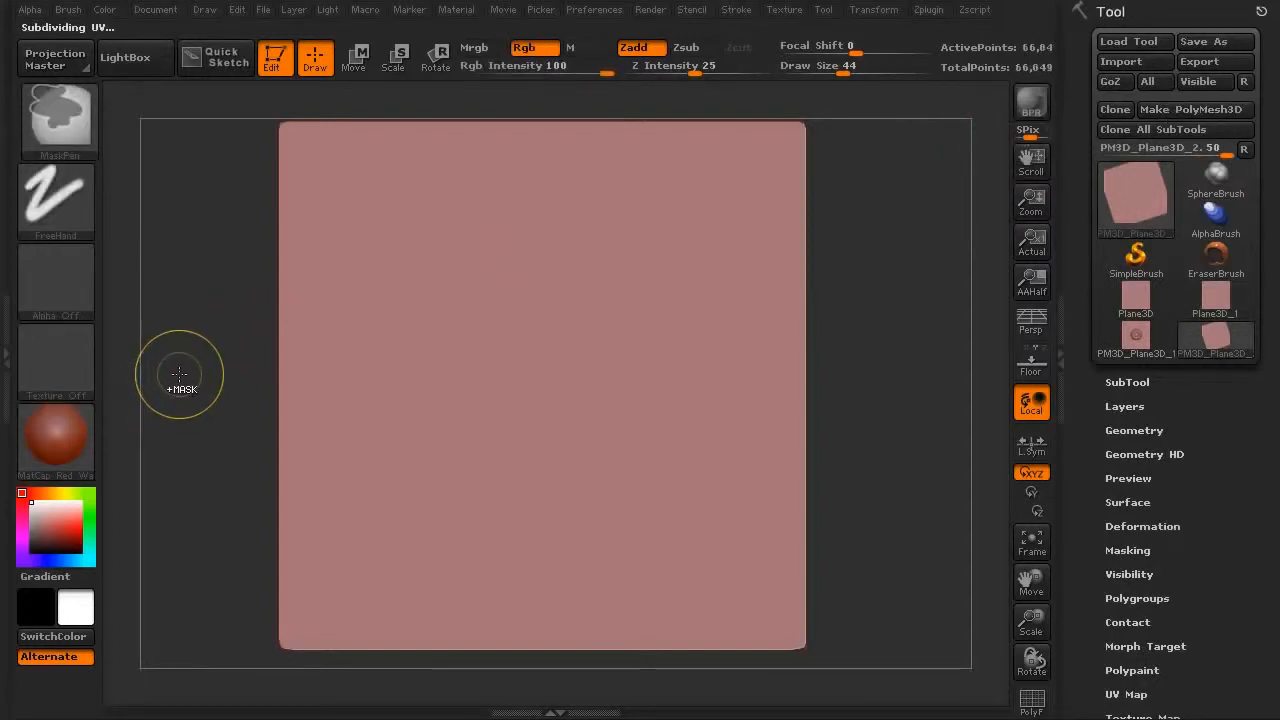
pyautogui.hotkey('ctrl', 'd')
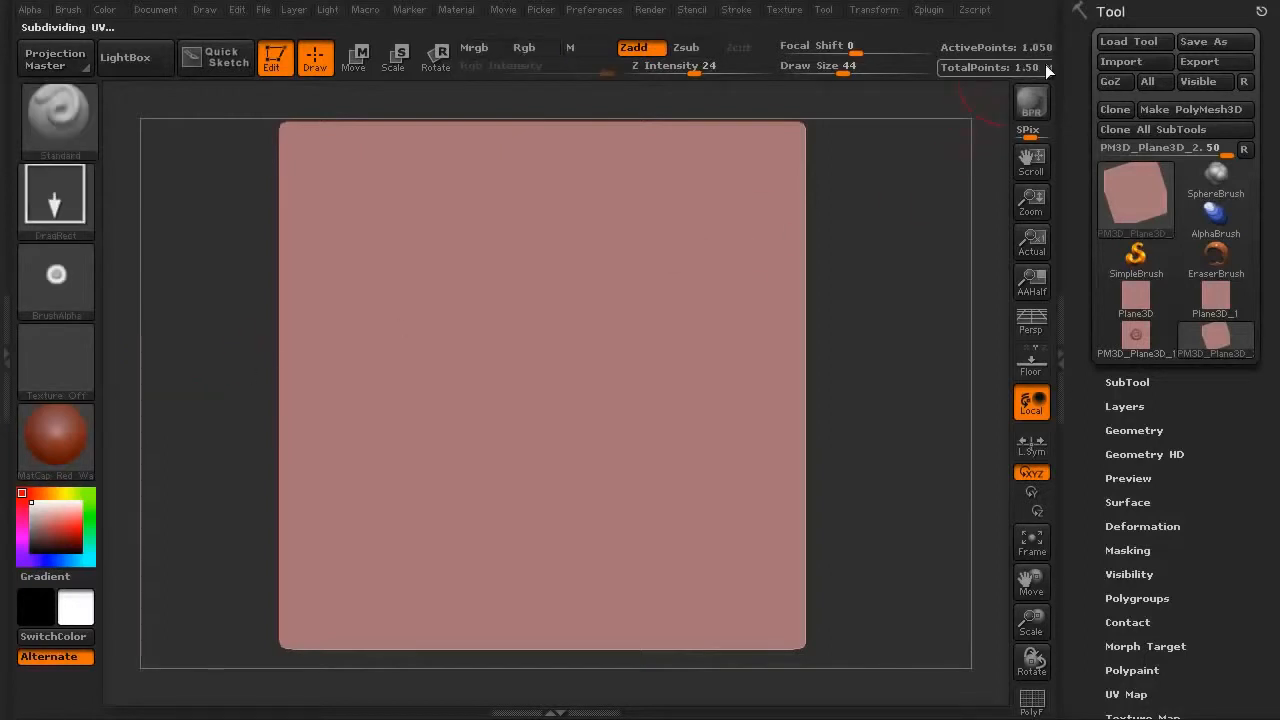
pyautogui.click(1063, 110)
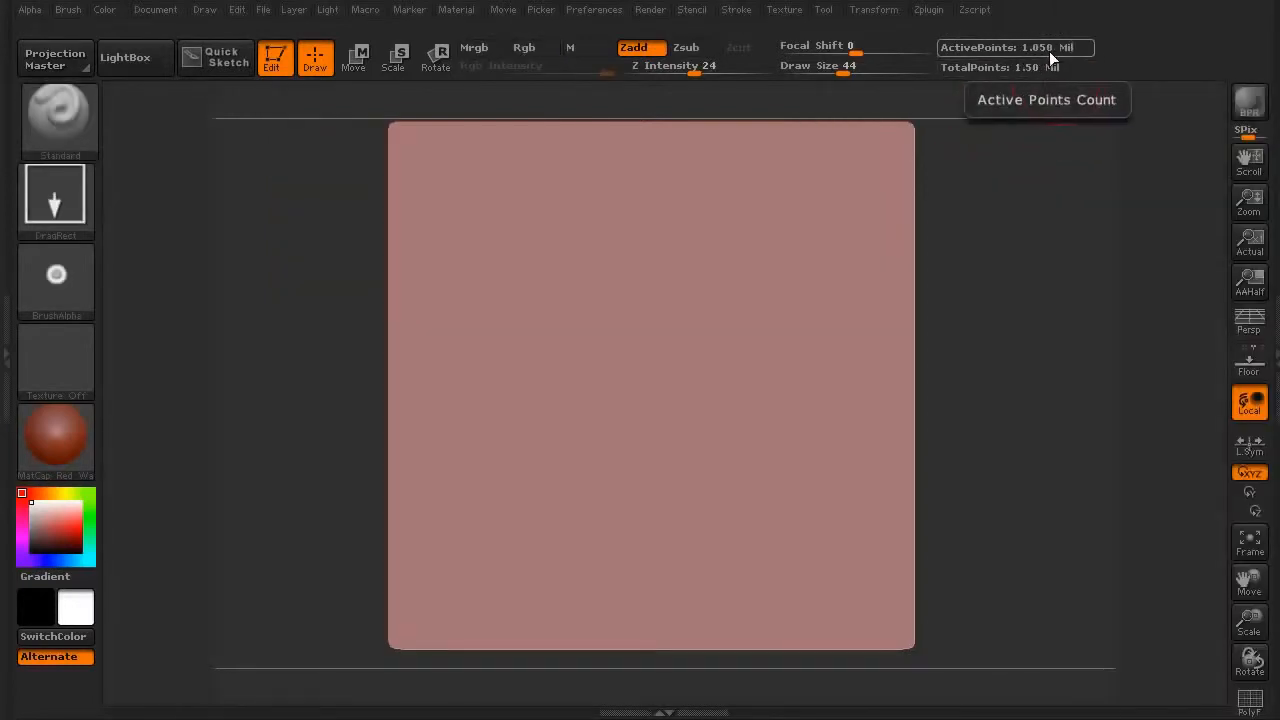
pyautogui.click(1273, 363)
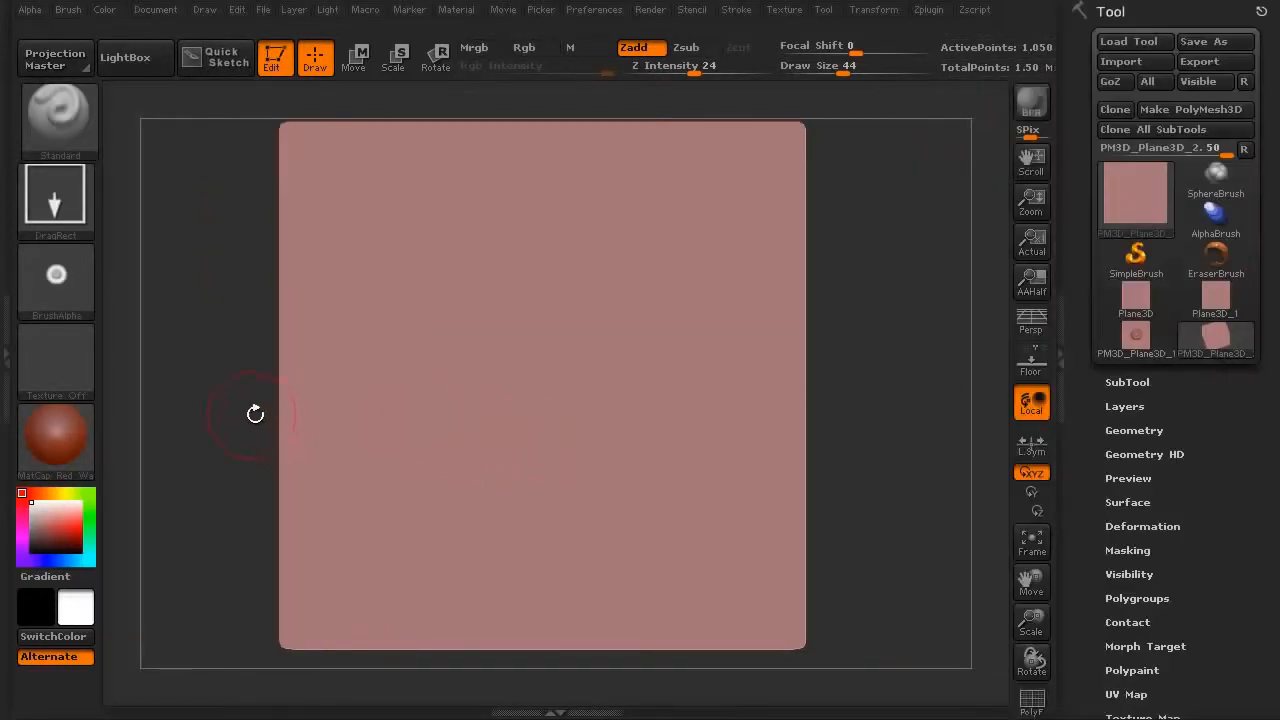
# Step: Stamp a large ring in the middle of the plane and two smaller rings above it on either side
pyautogui.keyDown('alt'); pyautogui.moveTo(234, 398); pyautogui.dragTo(236, 409); pyautogui.keyUp('alt')
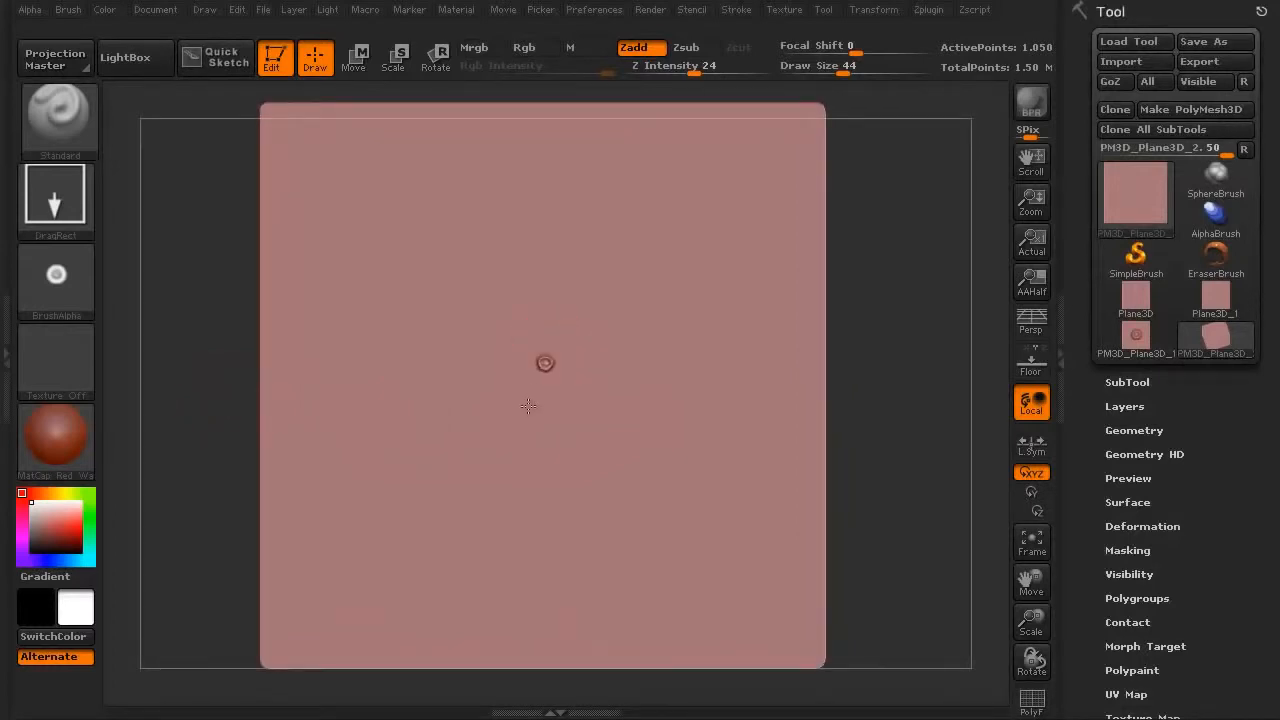
pyautogui.moveTo(528, 406); pyautogui.dragTo(475, 650)
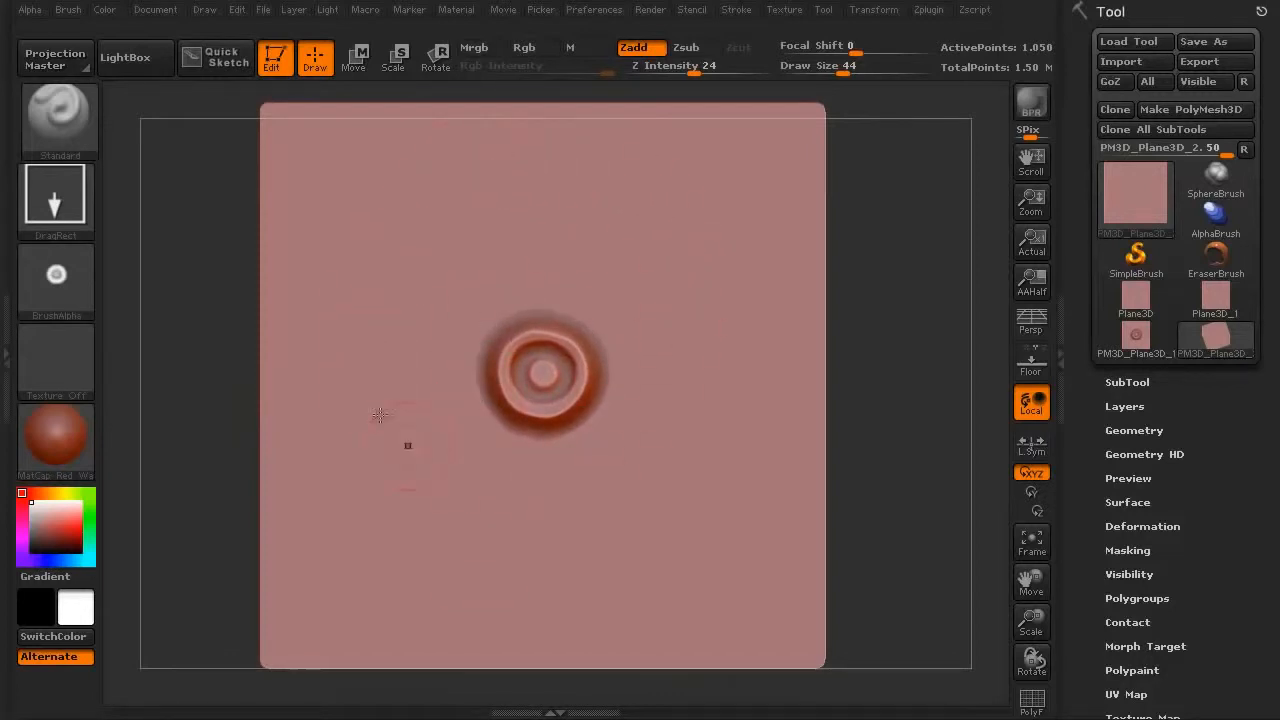
pyautogui.moveTo(644, 289); pyautogui.dragTo(640, 307)
pyautogui.moveTo(635, 370); pyautogui.dragTo(618, 525)
pyautogui.moveTo(440, 279); pyautogui.dragTo(525, 395)
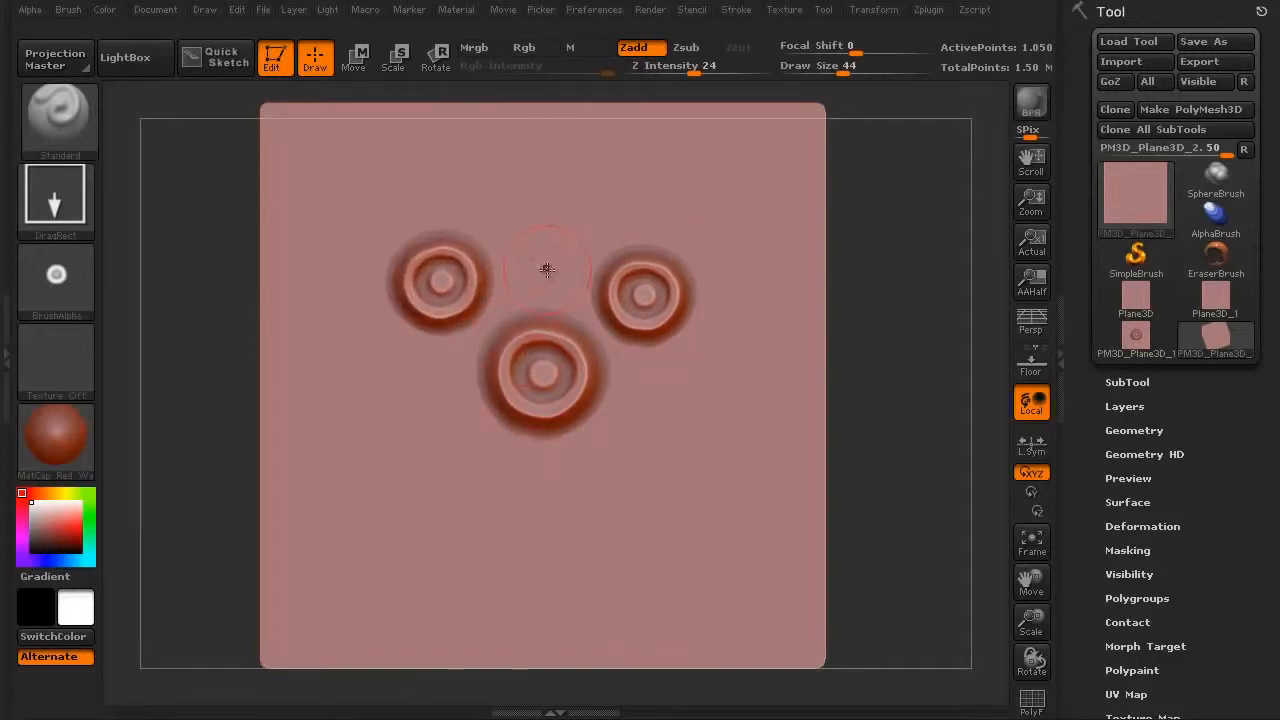
# Step: Surround the three rings with ten more ring stamps of varying sizes, redoing the small one directly above the centre
pyautogui.moveTo(548, 229); pyautogui.dragTo(528, 367)
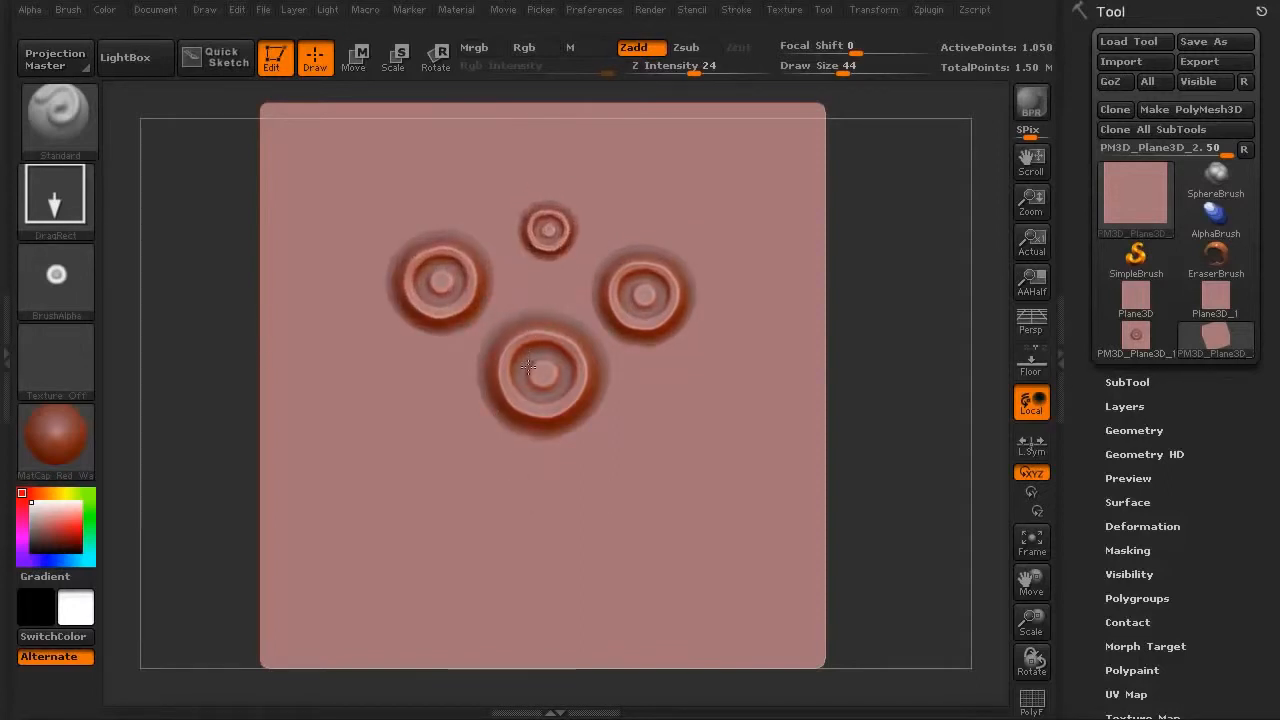
pyautogui.hotkey('ctrl', 'z')
pyautogui.moveTo(541, 269); pyautogui.dragTo(525, 431)
pyautogui.moveTo(653, 410); pyautogui.dragTo(690, 613)
pyautogui.moveTo(528, 505); pyautogui.dragTo(375, 647)
pyautogui.moveTo(432, 439); pyautogui.dragTo(370, 614)
pyautogui.moveTo(380, 369); pyautogui.dragTo(337, 491)
pyautogui.moveTo(626, 494); pyautogui.dragTo(599, 628)
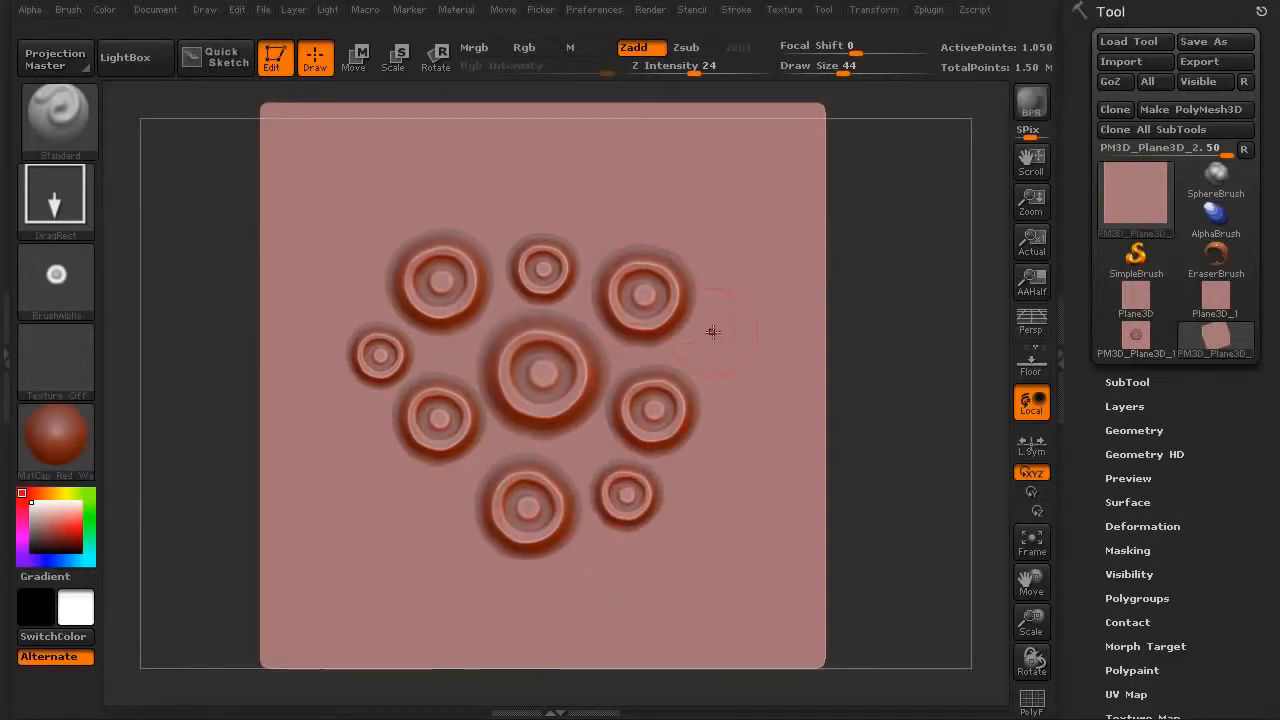
pyautogui.moveTo(742, 329); pyautogui.dragTo(593, 283)
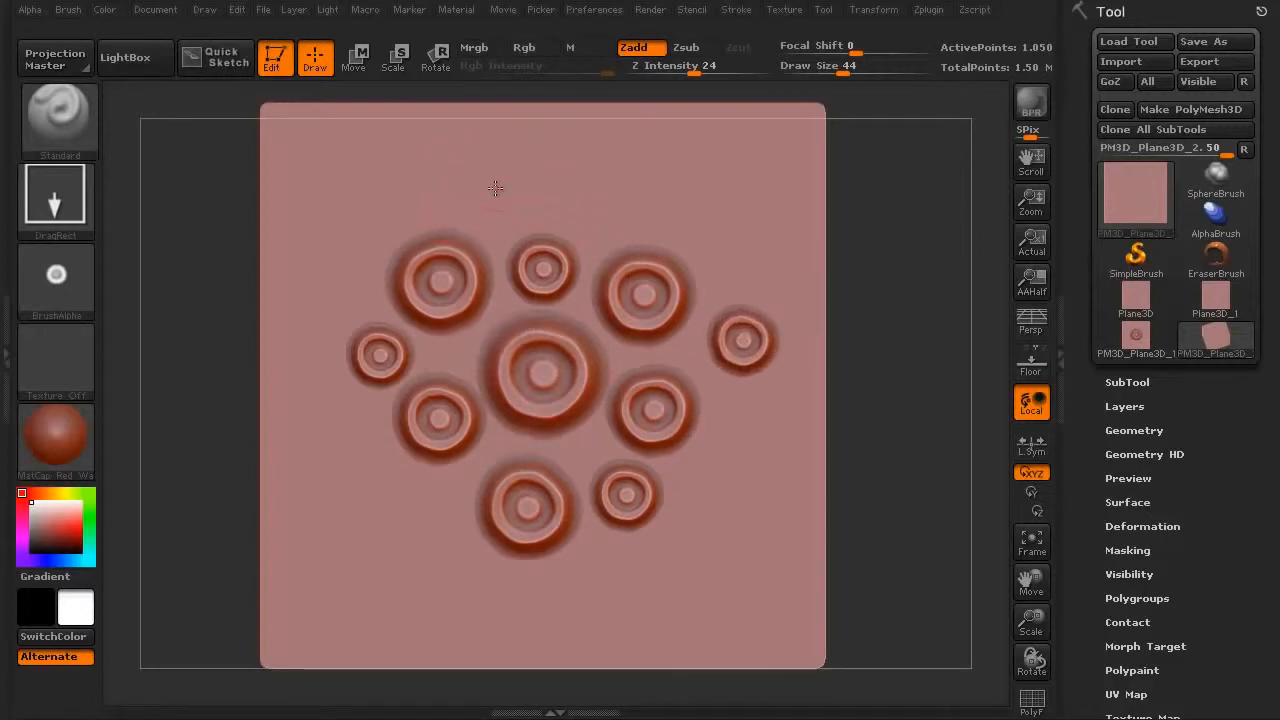
pyautogui.moveTo(495, 188); pyautogui.dragTo(465, 395)
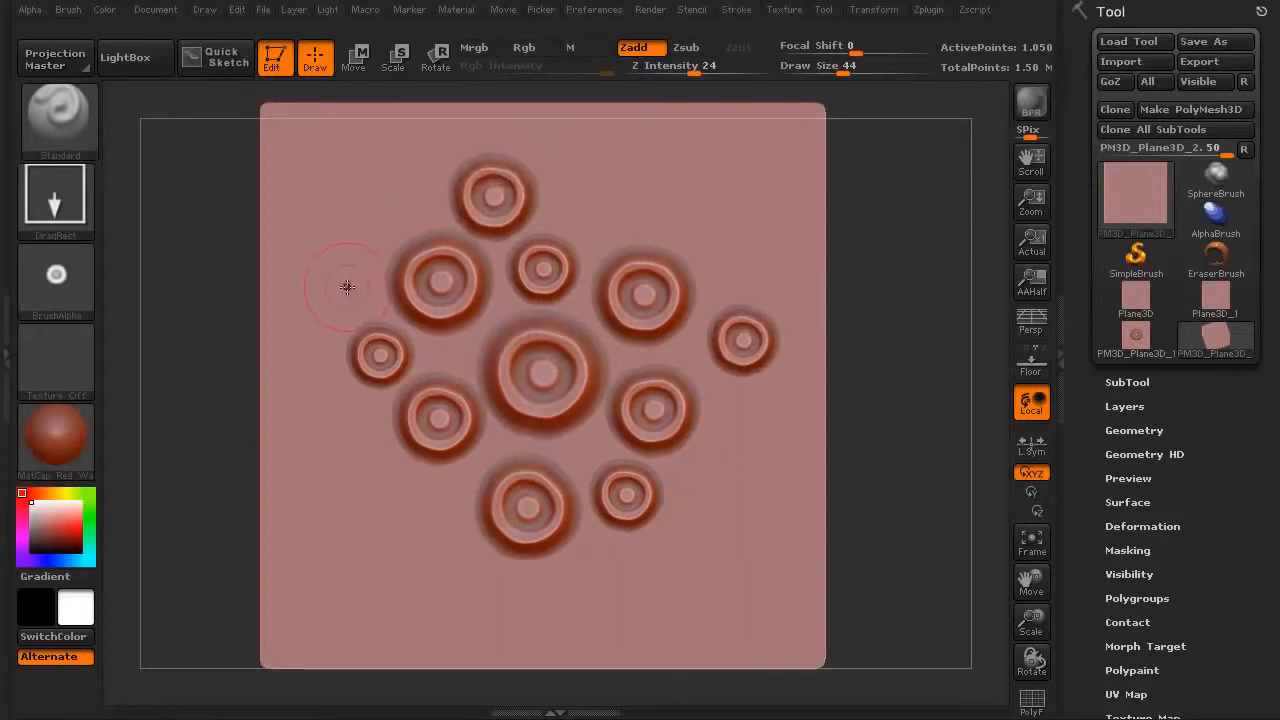
pyautogui.moveTo(347, 287); pyautogui.dragTo(323, 397)
pyautogui.moveTo(416, 521); pyautogui.dragTo(310, 716)
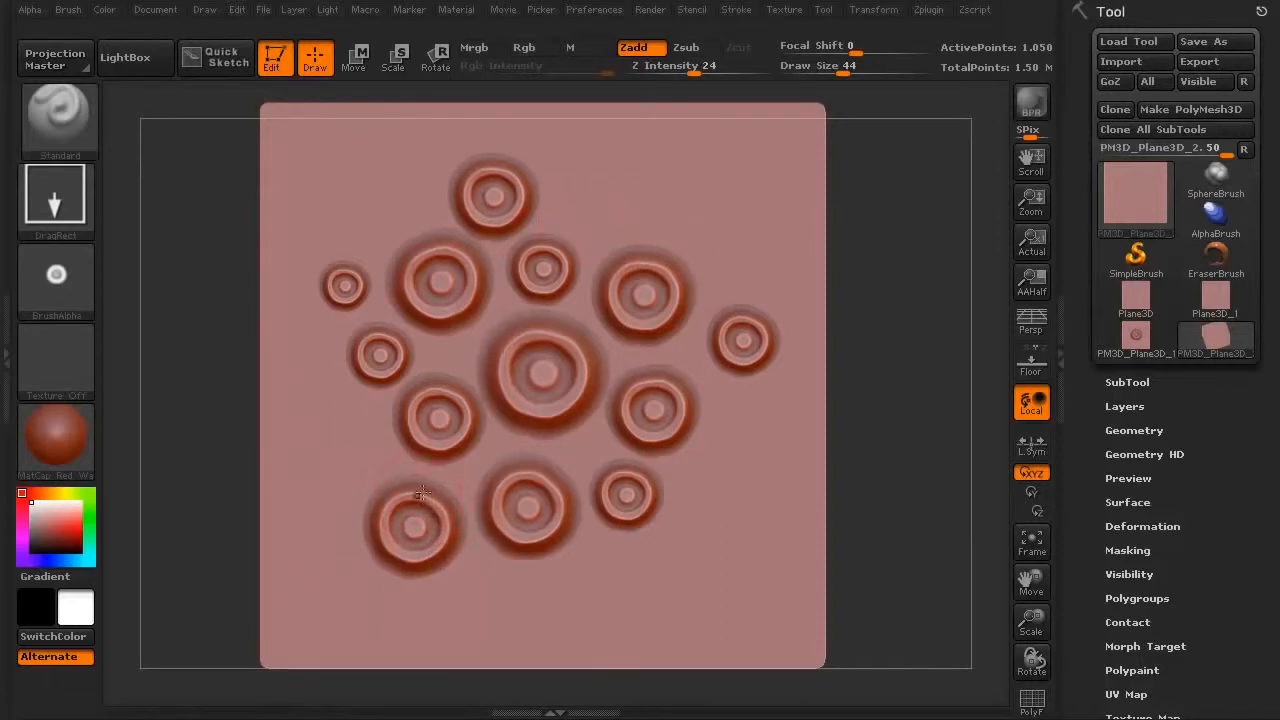
# Step: Fill the canvas with the ring-covered plane and capture the ring cluster as a new alpha with GrabDoc
pyautogui.keyDown('alt'); pyautogui.moveTo(192, 430); pyautogui.dragTo(189, 461); pyautogui.keyUp('alt')
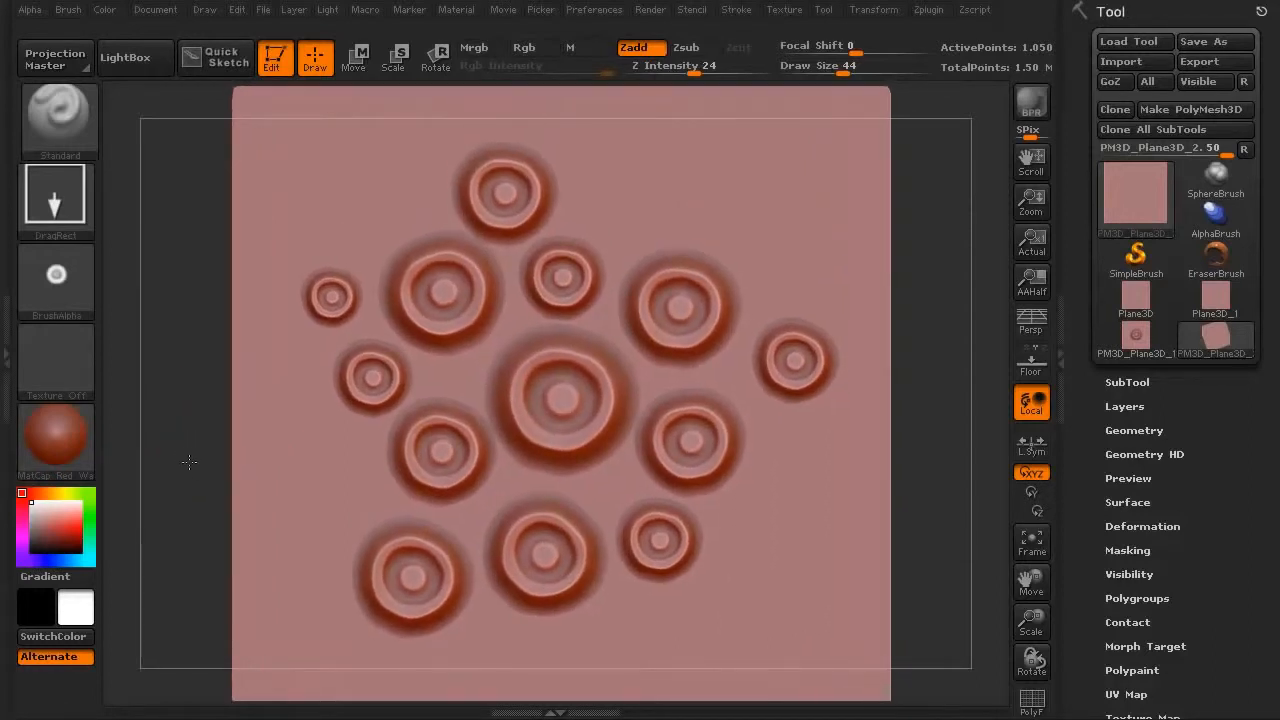
pyautogui.click(38, 12)
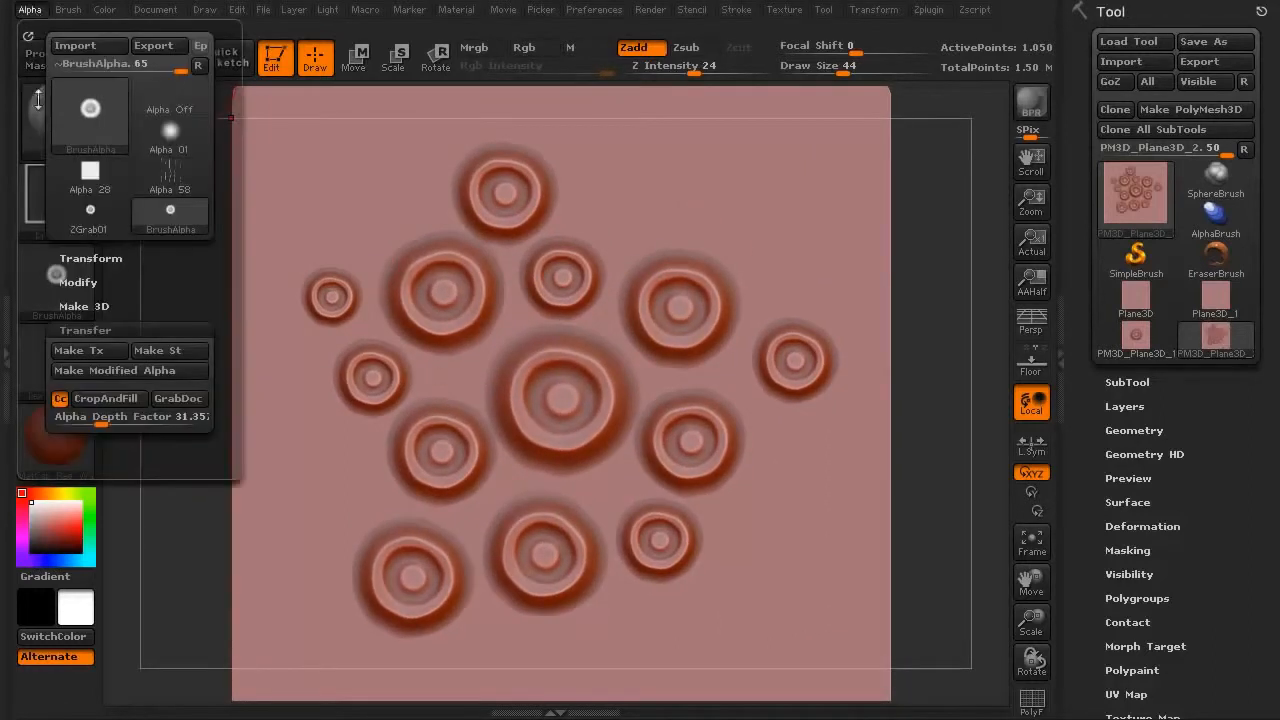
pyautogui.click(166, 400)
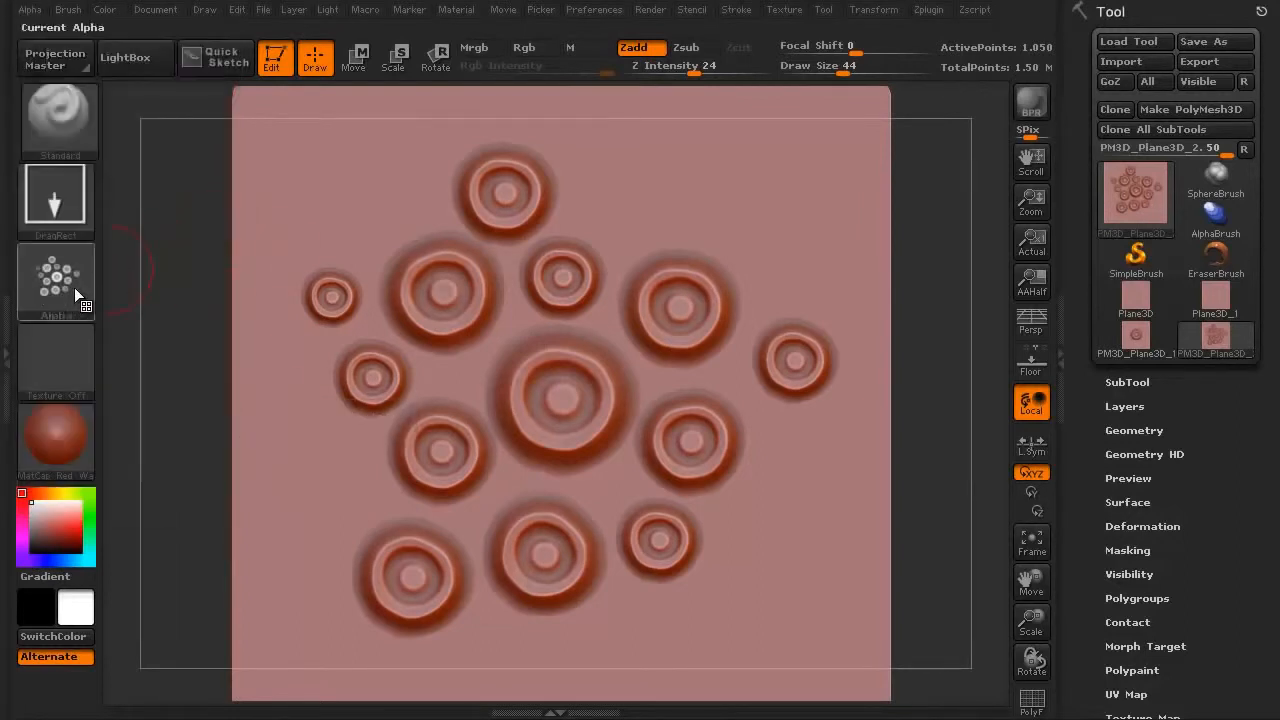
pyautogui.moveTo(38, 282)
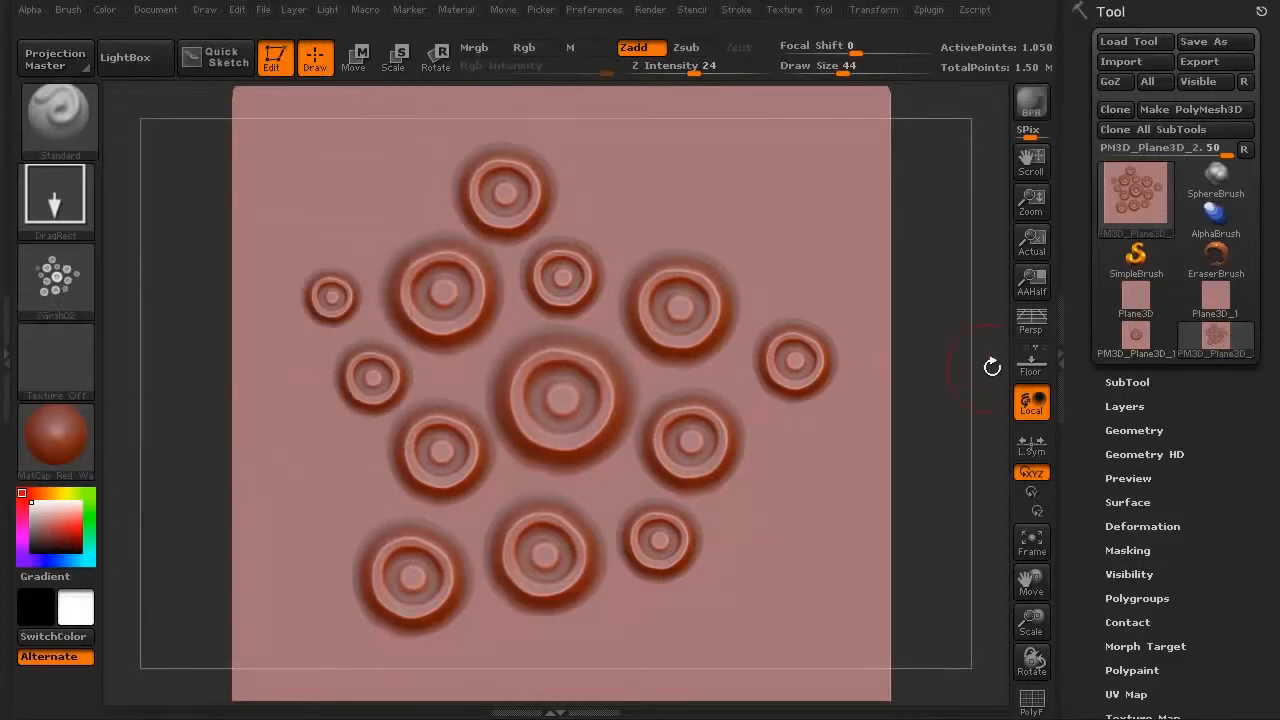
# Step: Switch to the Sphere3D tool, clear the canvas and draw a large sphere in its middle in Edit mode
pyautogui.click(1143, 265)
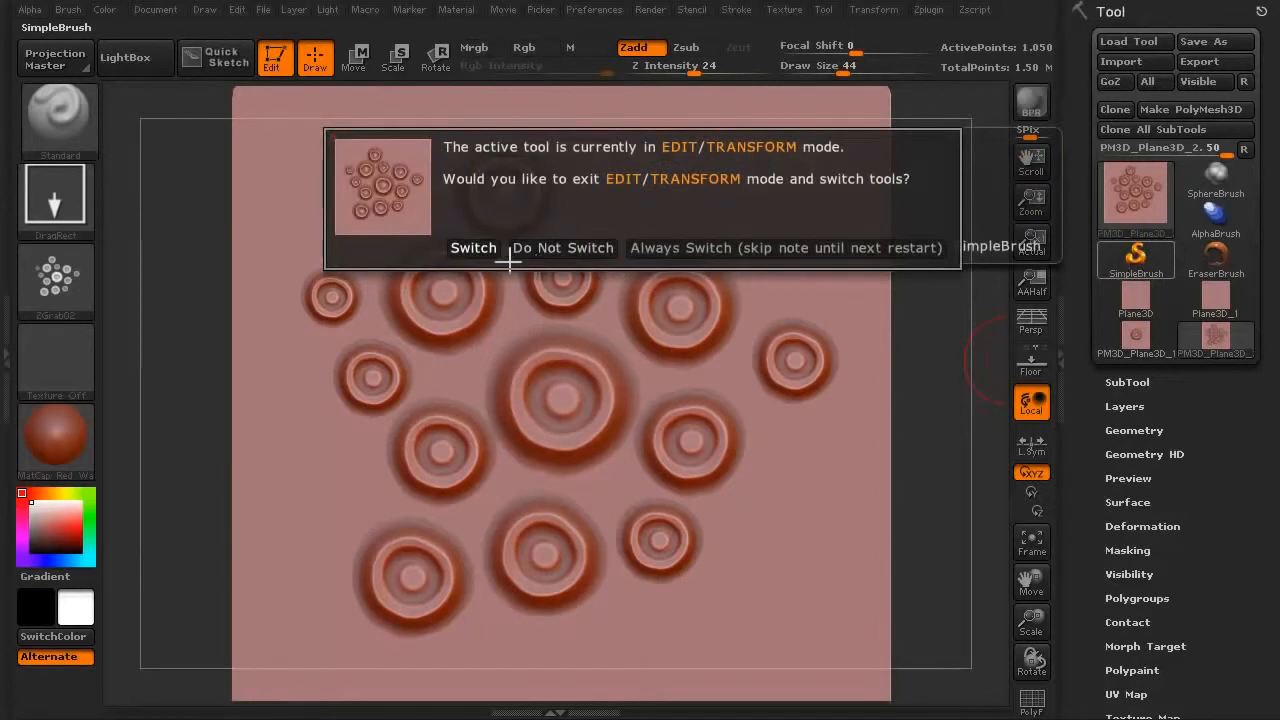
pyautogui.click(478, 249)
pyautogui.click(1135, 215)
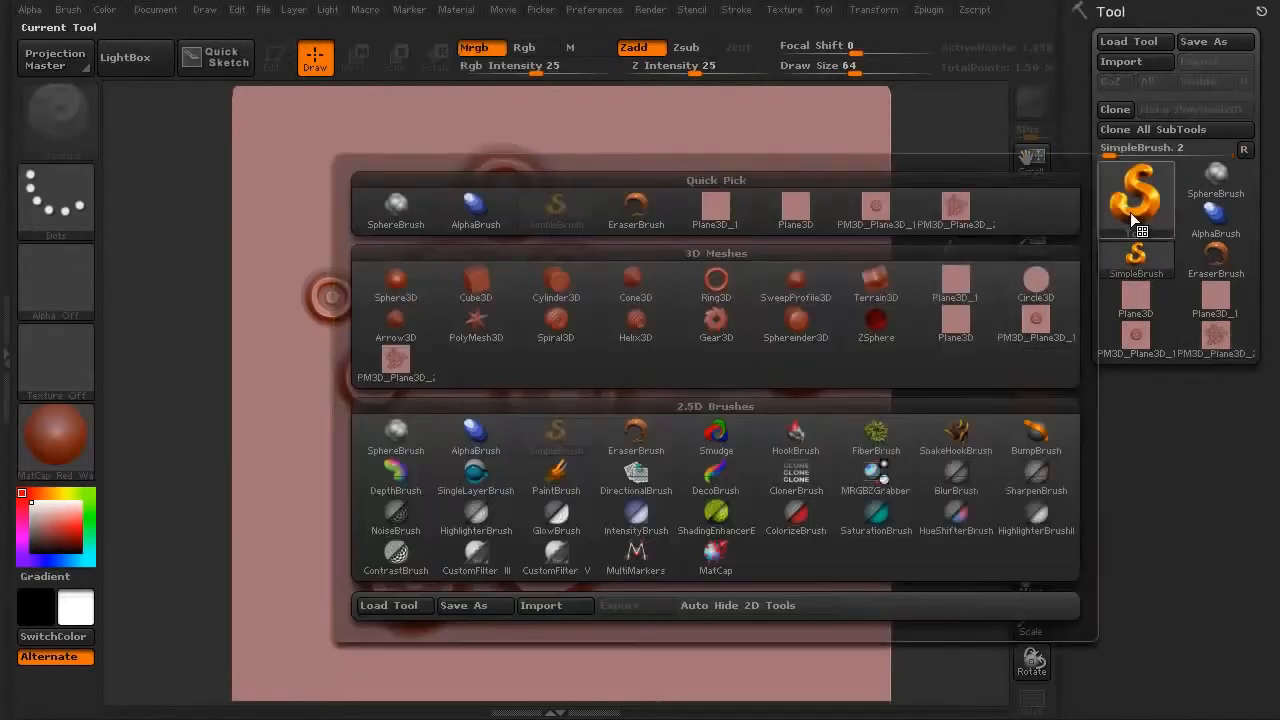
pyautogui.click(396, 284)
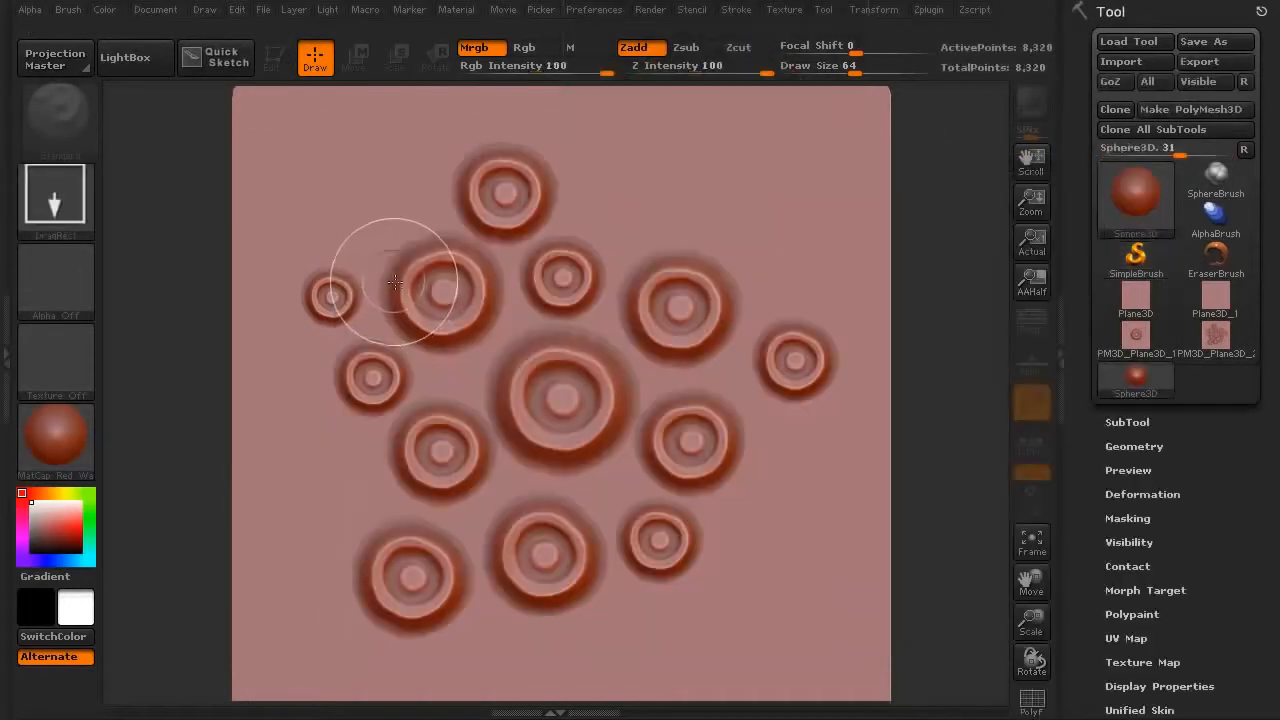
pyautogui.hotkey('ctrl', 'n')
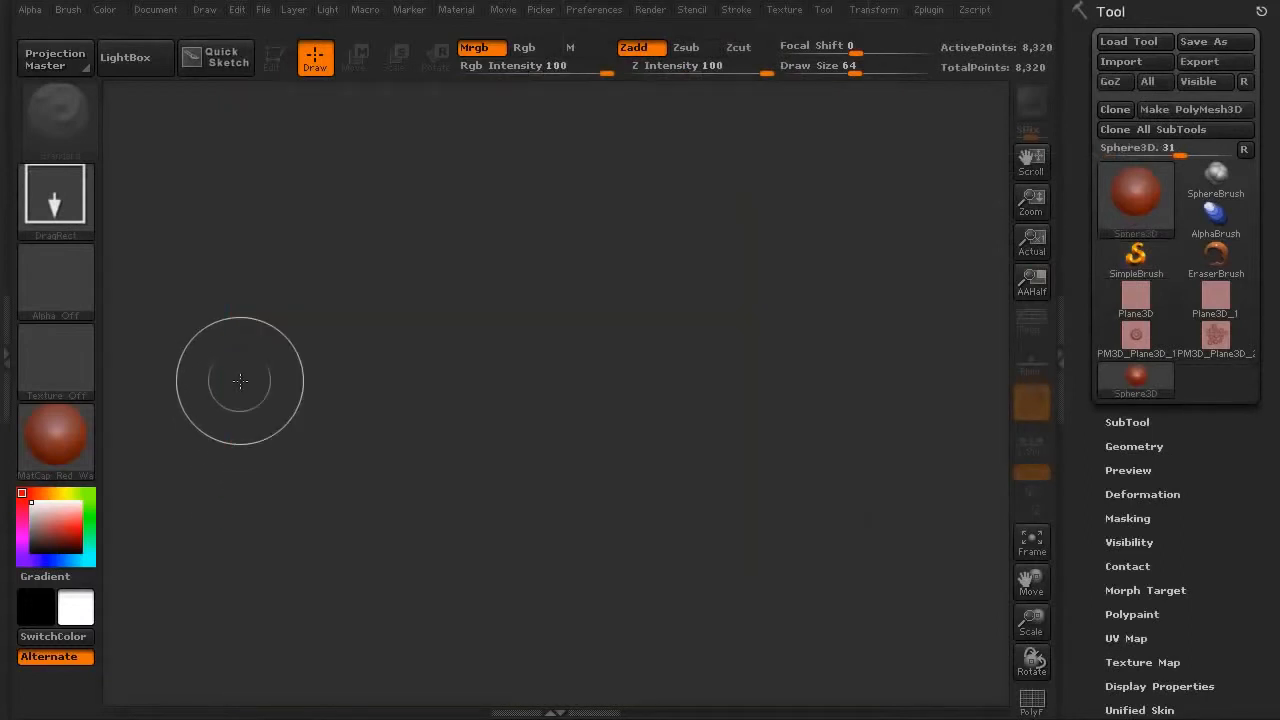
pyautogui.moveTo(532, 362)
pyautogui.mouseDown()
pyautogui.moveTo(560, 534)
pyautogui.moveTo(611, 534)
pyautogui.moveTo(594, 580)
pyautogui.mouseUp()
pyautogui.press('t')
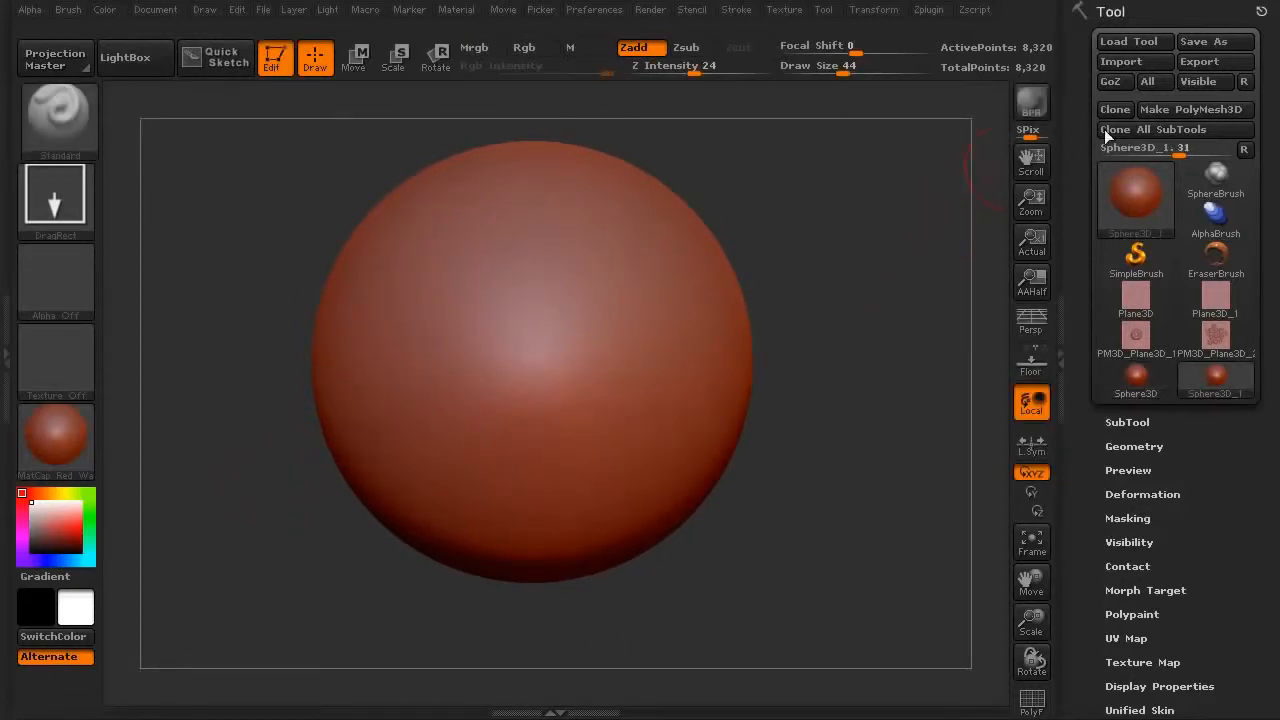
# Step: Convert the sphere to a PolyMesh3D and subdivide it
pyautogui.click(1156, 108)
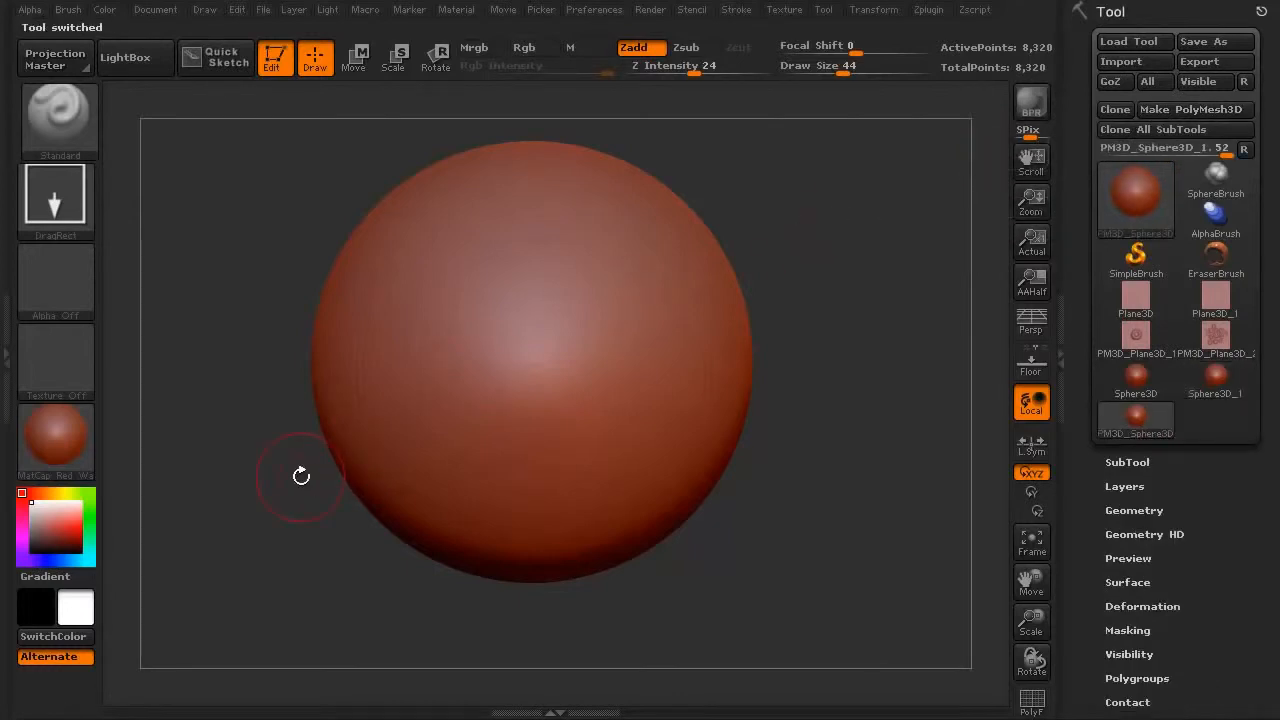
pyautogui.hotkey('ctrl', 'd')
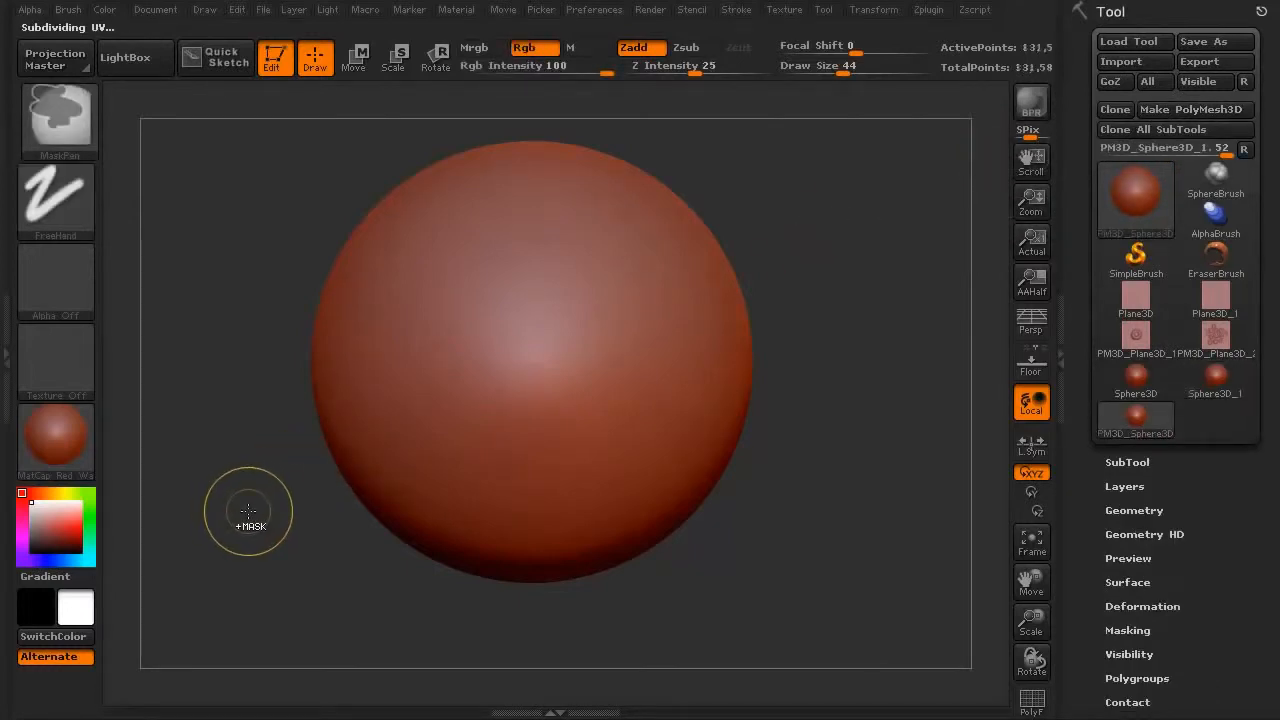
# Step: Subdivide the sphere once more and collapse the tool tray to widen the canvas
pyautogui.hotkey('ctrl', 'd')
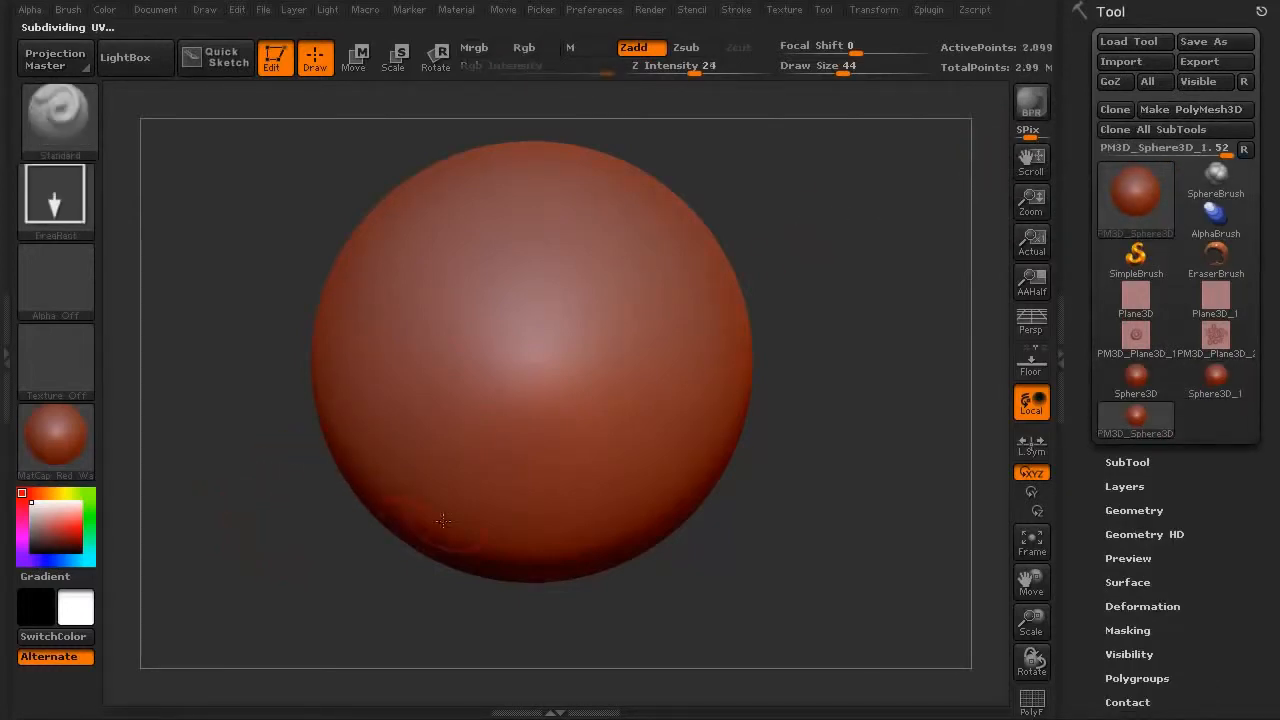
pyautogui.keyDown('alt'); pyautogui.moveTo(815, 302); pyautogui.dragTo(819, 343); pyautogui.keyUp('alt')
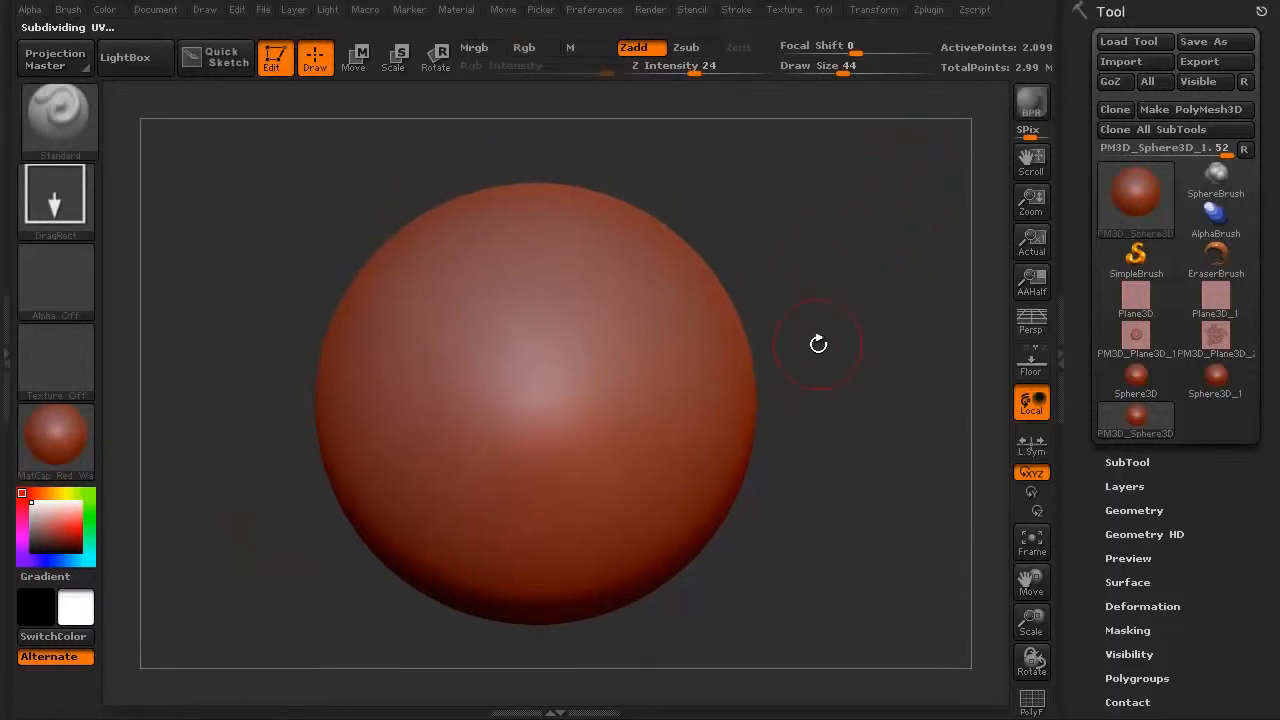
pyautogui.click(1056, 353)
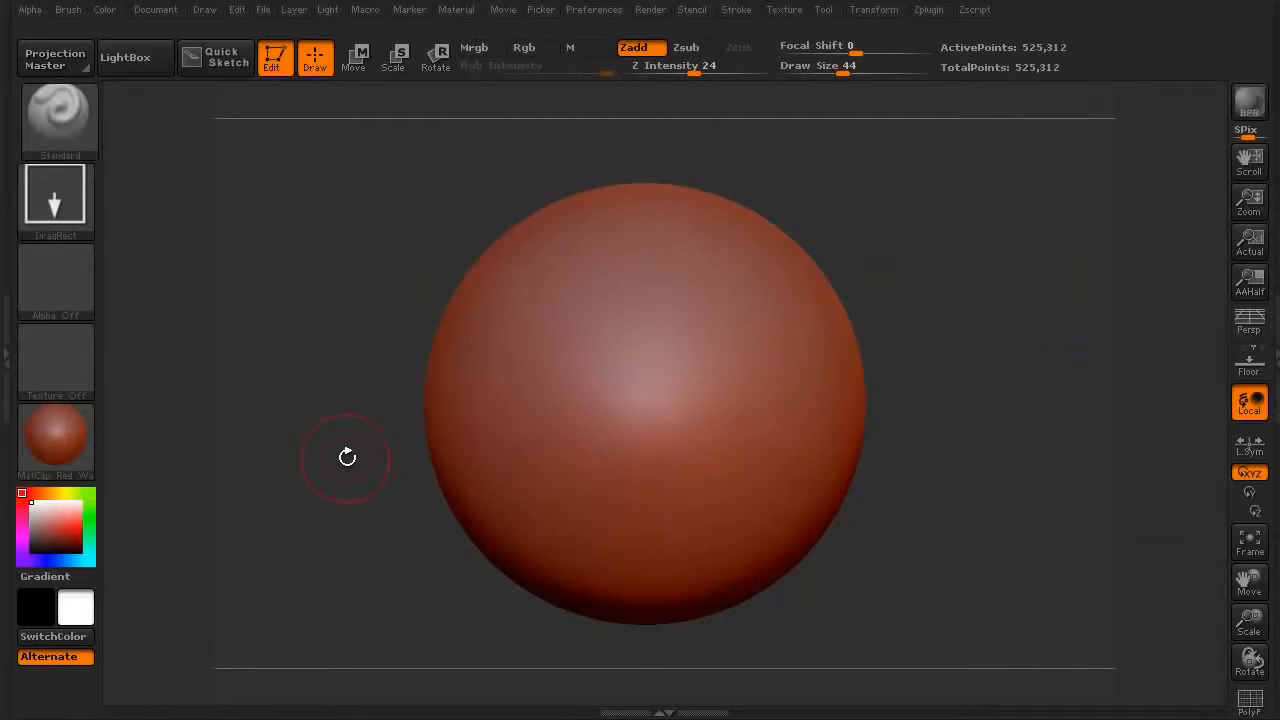
pyautogui.keyDown('alt'); pyautogui.moveTo(325, 466); pyautogui.dragTo(288, 484); pyautogui.keyUp('alt')
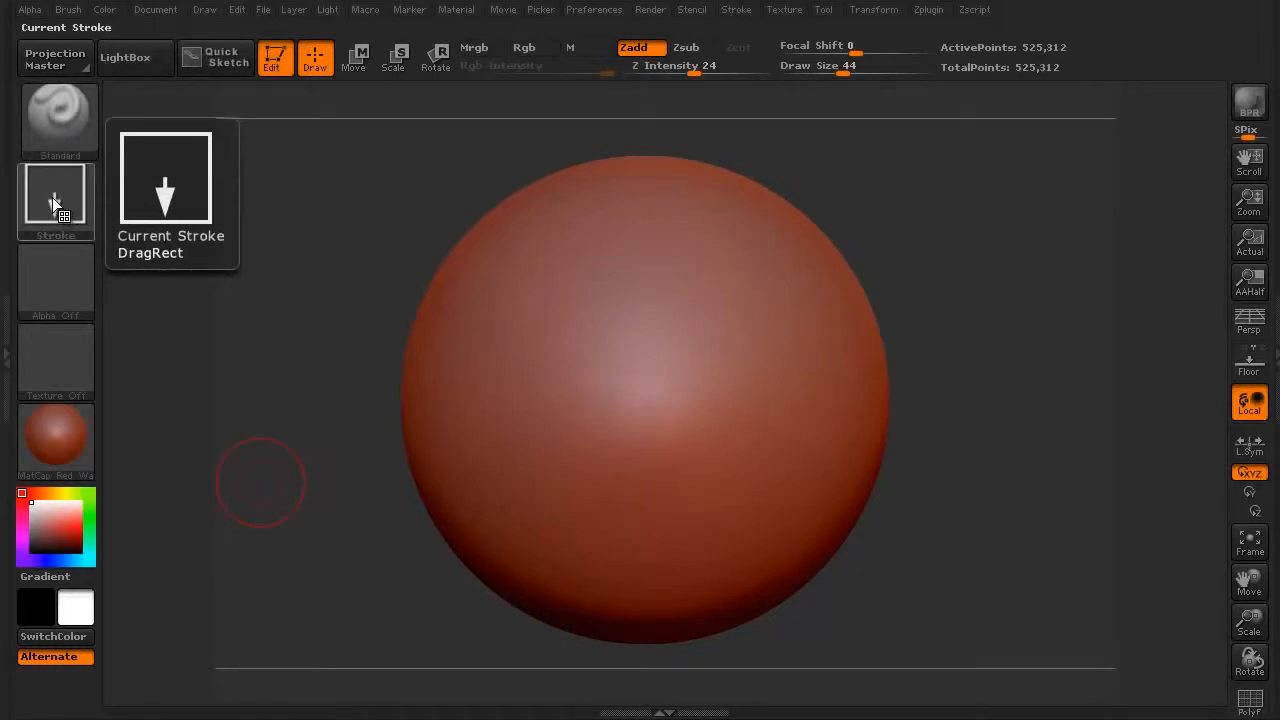
# Step: Choose the ring-cluster alpha ZGrab02 and stamp a large cluster on the upper right of the sphere
pyautogui.click(60, 279)
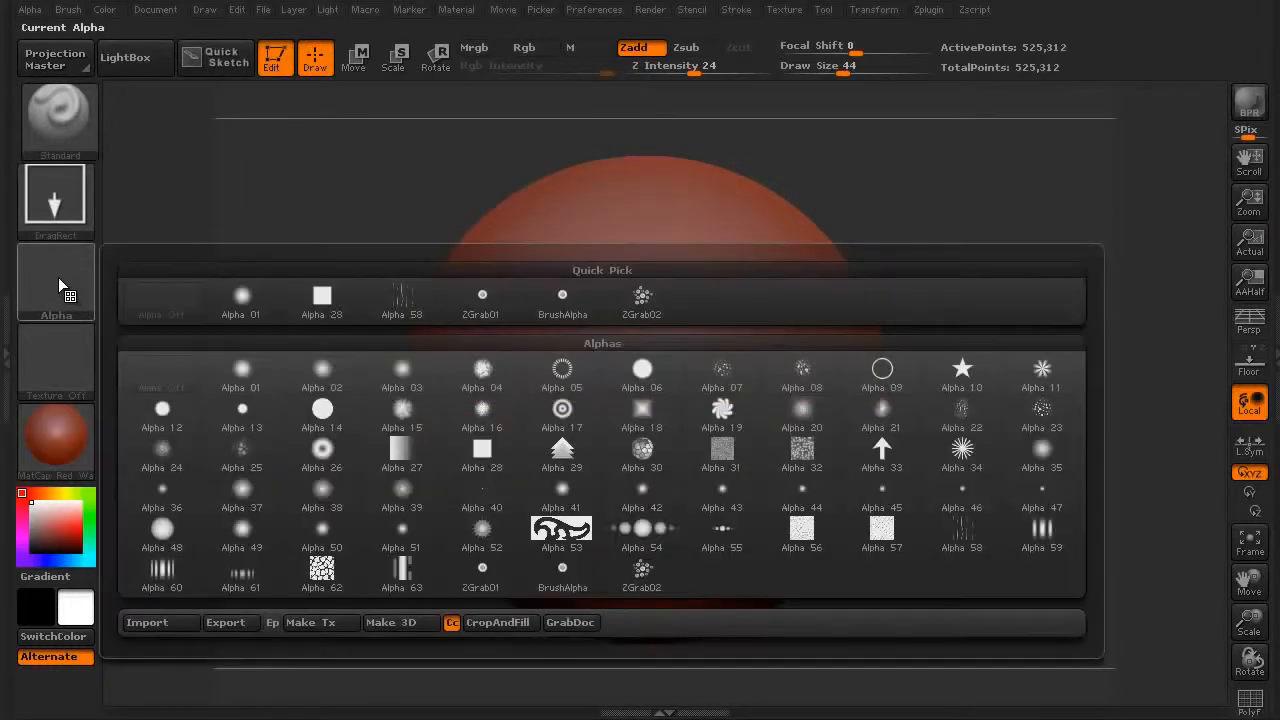
pyautogui.click(641, 300)
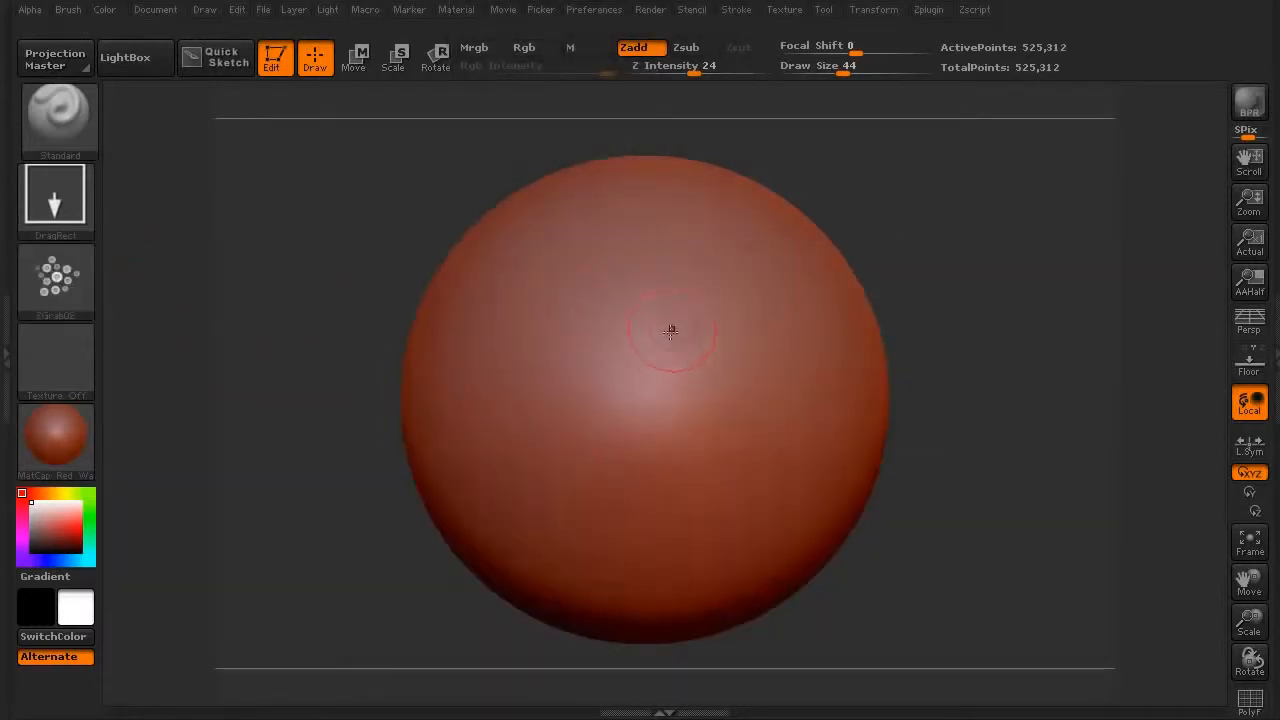
pyautogui.moveTo(705, 327); pyautogui.dragTo(712, 335)
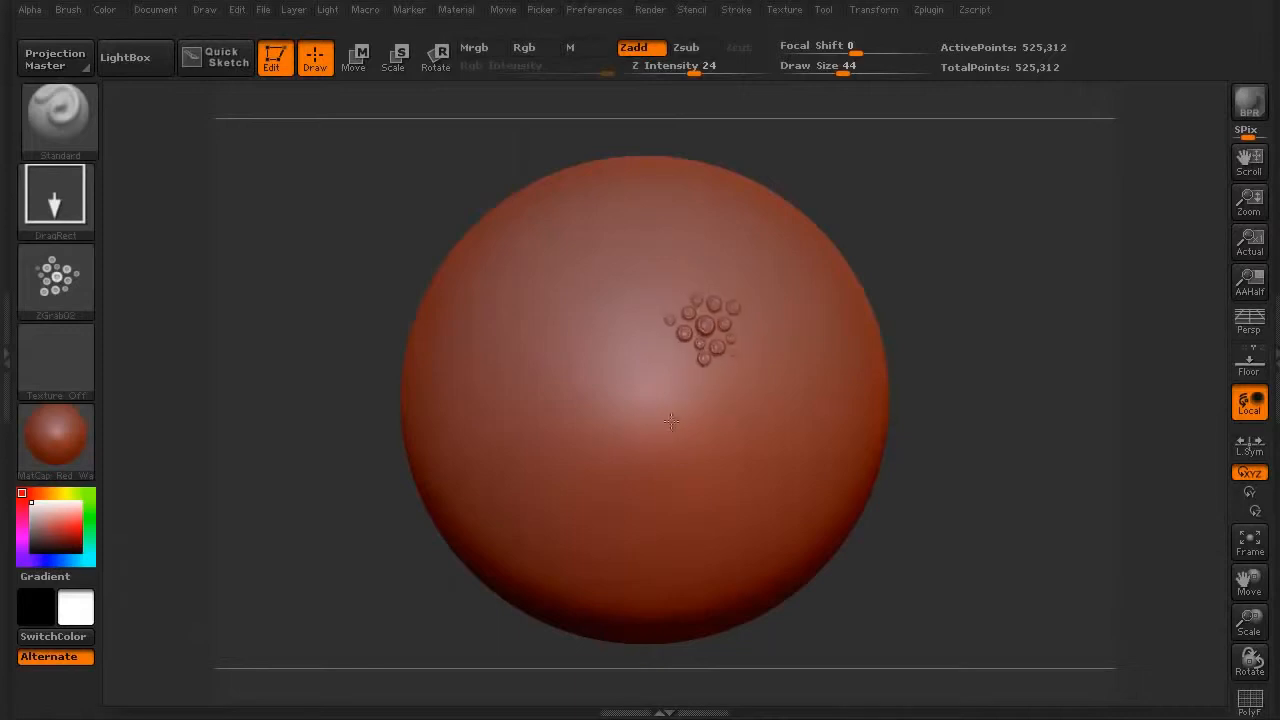
pyautogui.moveTo(645, 280); pyautogui.dragTo(650, 288)
pyautogui.moveTo(730, 245); pyautogui.dragTo(735, 255)
pyautogui.moveTo(583, 303); pyautogui.dragTo(588, 308)
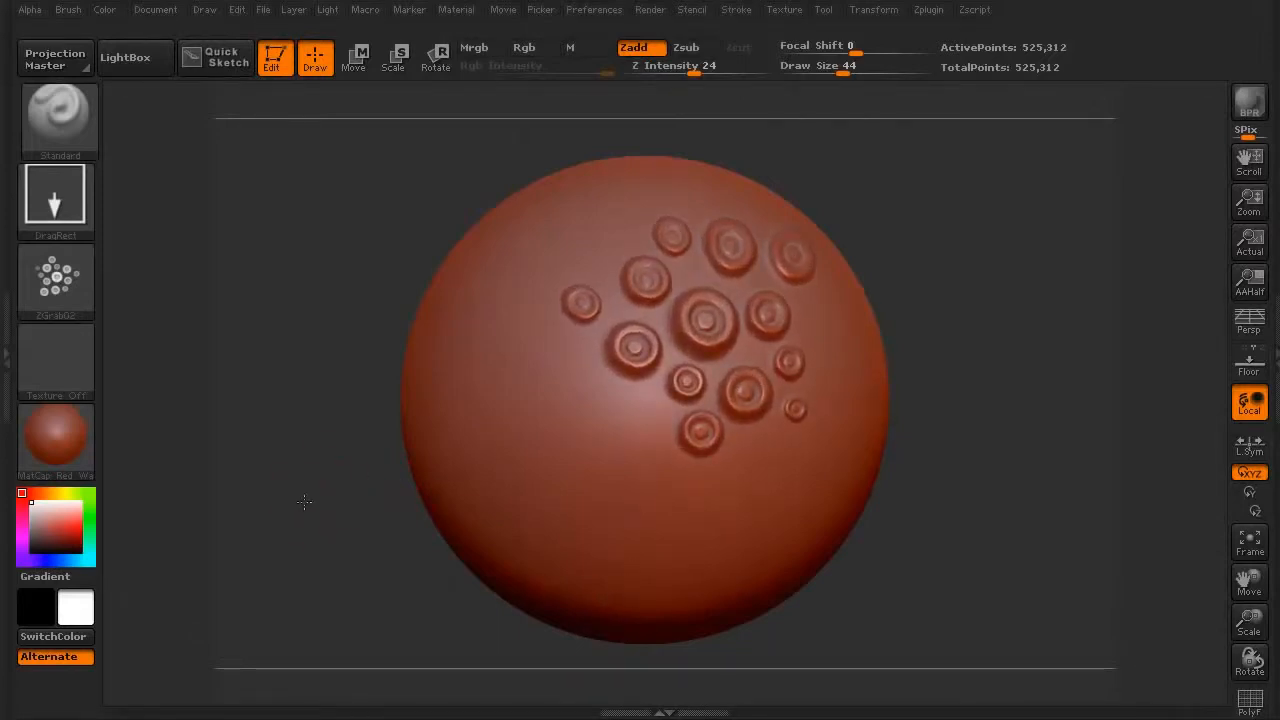
# Step: Turn to a blank area of the sphere and stamp a large ring cluster at its centre
pyautogui.moveTo(309, 500); pyautogui.dragTo(287, 482)
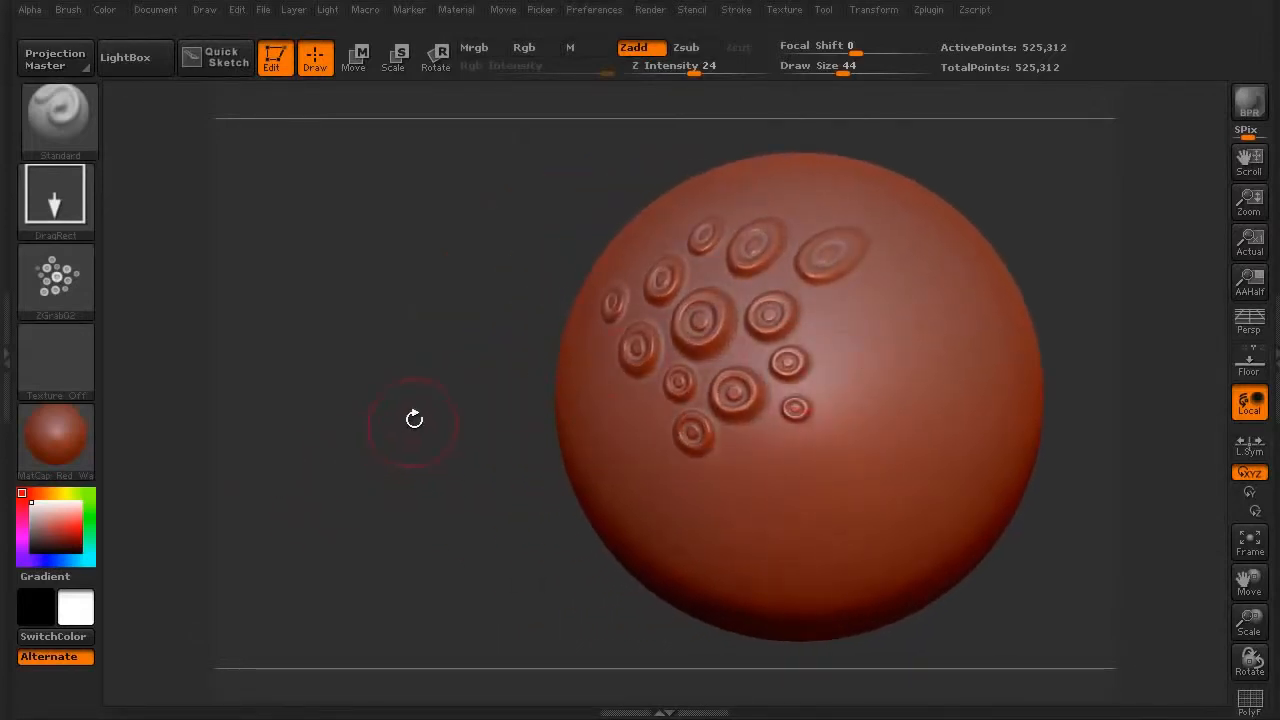
pyautogui.moveTo(414, 418); pyautogui.dragTo(422, 243)
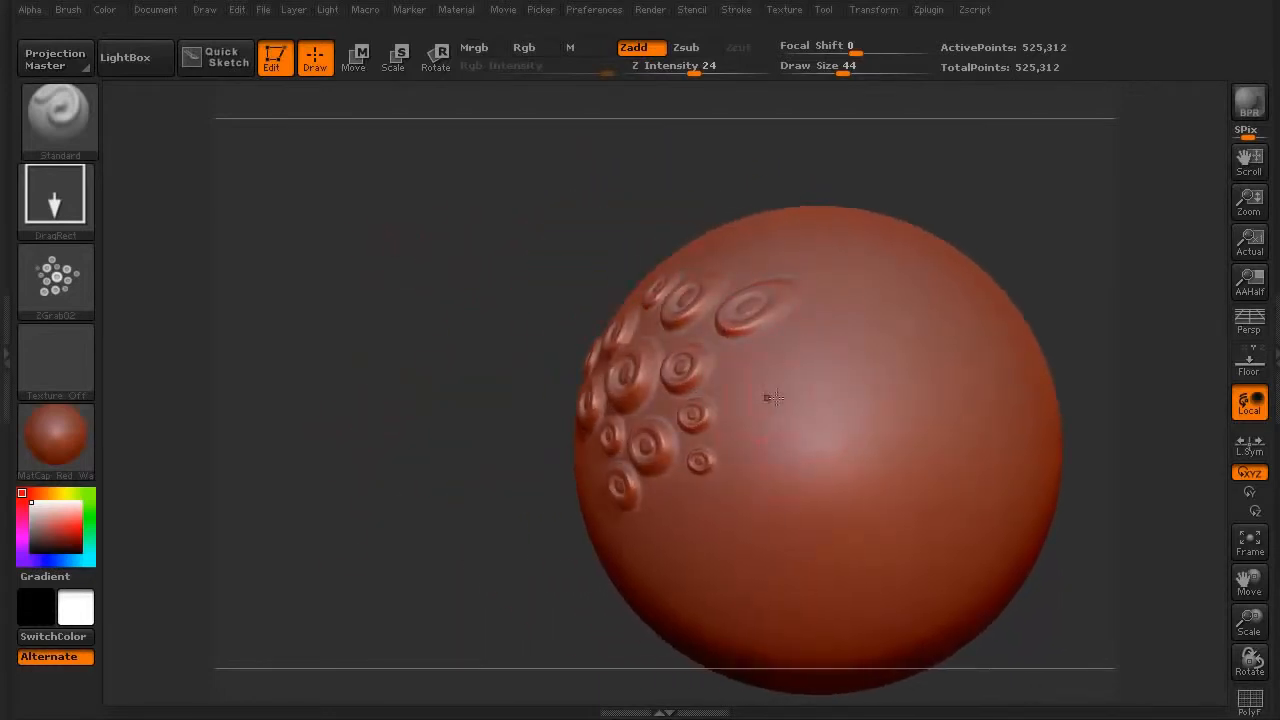
pyautogui.moveTo(422, 361); pyautogui.dragTo(387, 255)
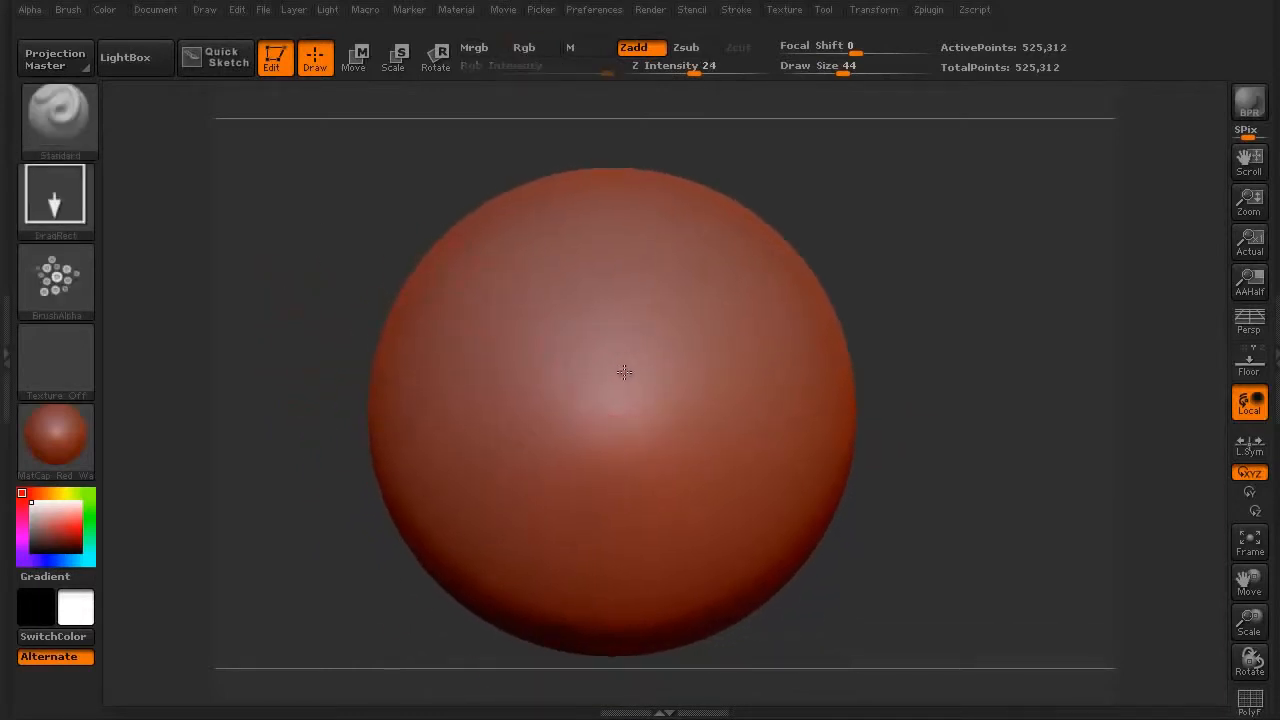
pyautogui.moveTo(624, 372); pyautogui.dragTo(490, 635)
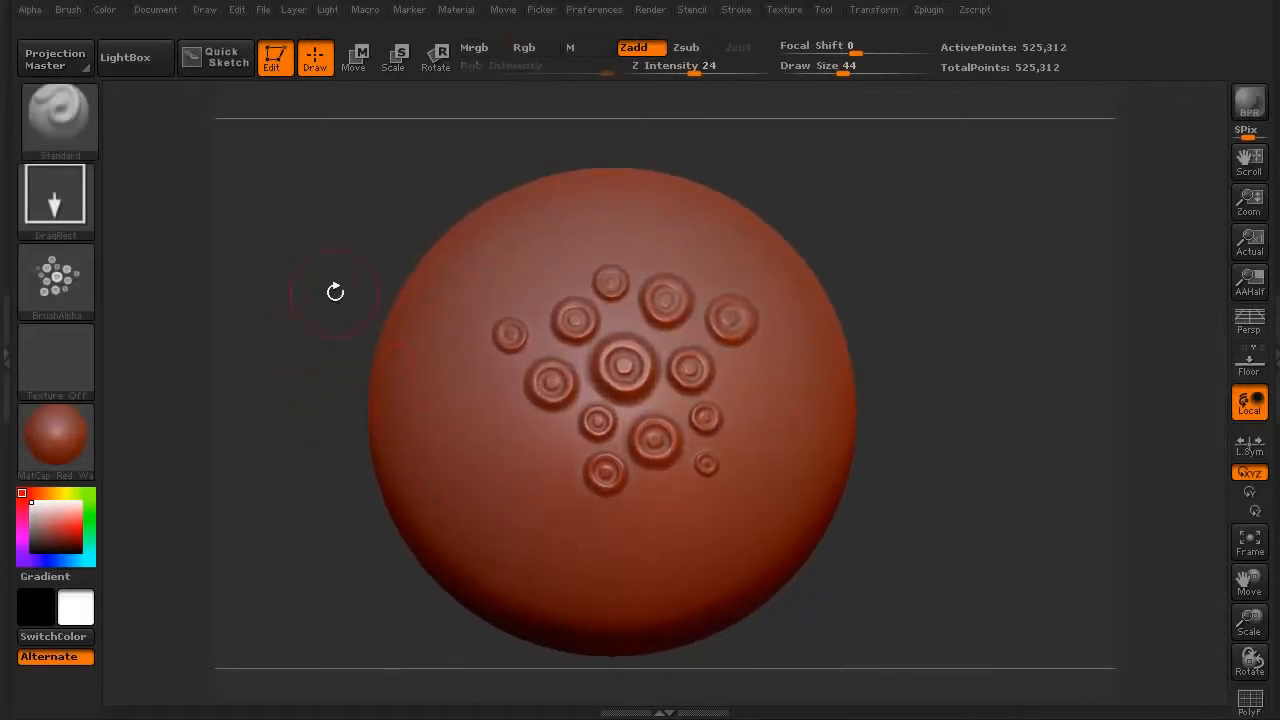
# Step: Stamp a second ring cluster above and left of the first, redoing it larger so the two clusters interlock
pyautogui.moveTo(335, 291); pyautogui.dragTo(496, 377)
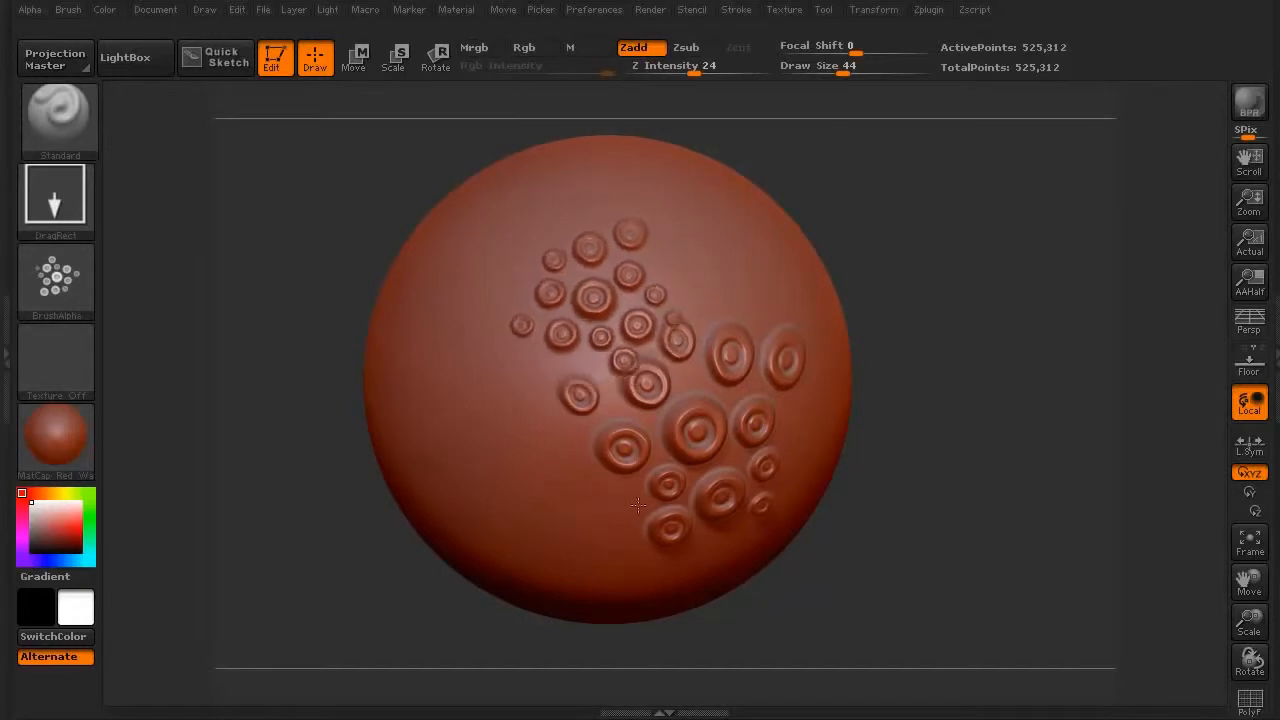
pyautogui.moveTo(637, 505)
pyautogui.mouseDown()
pyautogui.moveTo(865, 363)
pyautogui.moveTo(651, 184)
pyautogui.mouseUp()
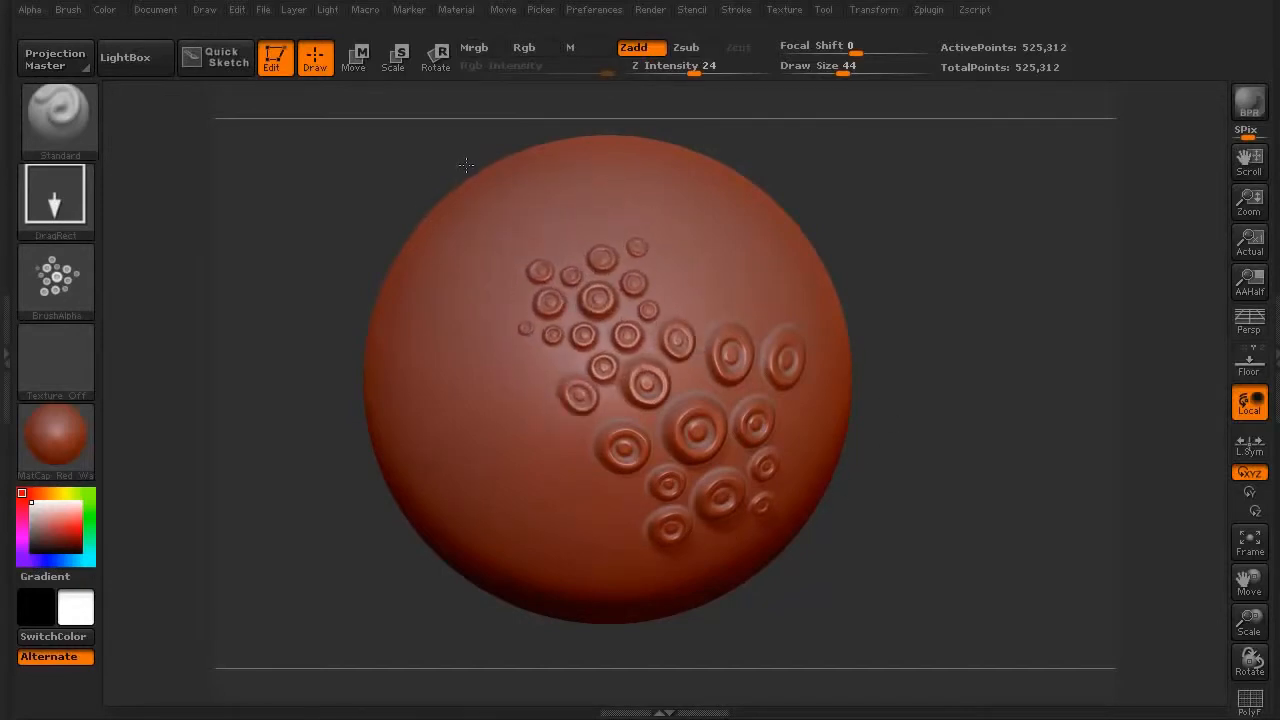
pyautogui.moveTo(479, 178); pyautogui.dragTo(479, 178)
pyautogui.hotkey('ctrl', 'z')
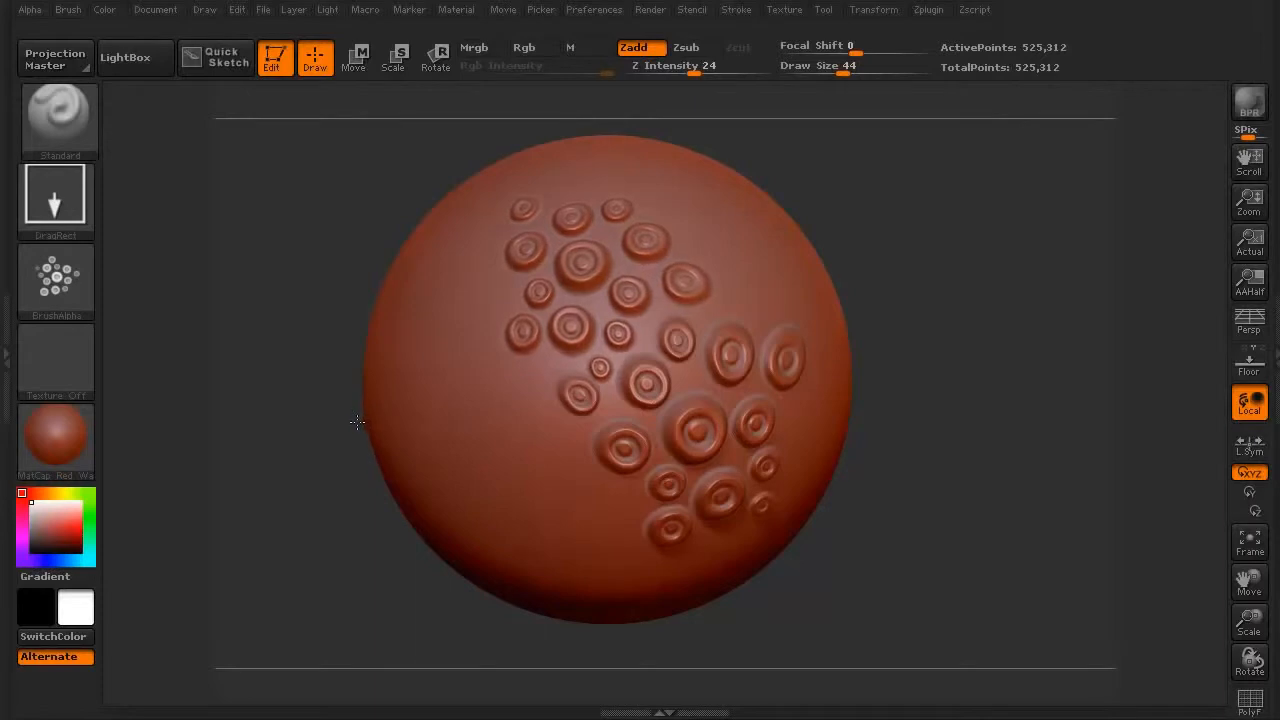
# Step: Stamp a third ring cluster beside the other two, undoing two trial placements until it fills the gap between them
pyautogui.moveTo(289, 537); pyautogui.dragTo(392, 490)
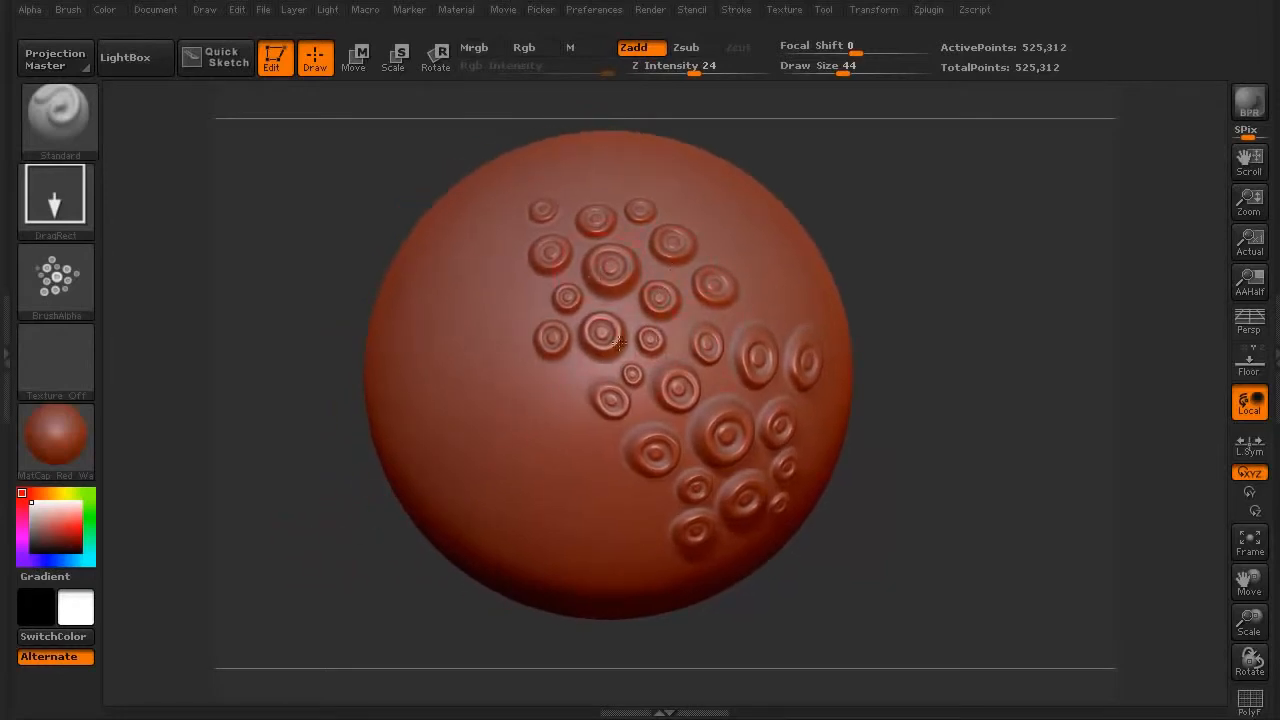
pyautogui.moveTo(320, 578); pyautogui.dragTo(275, 534)
pyautogui.moveTo(311, 478)
pyautogui.mouseDown()
pyautogui.moveTo(286, 514)
pyautogui.moveTo(301, 491)
pyautogui.mouseUp()
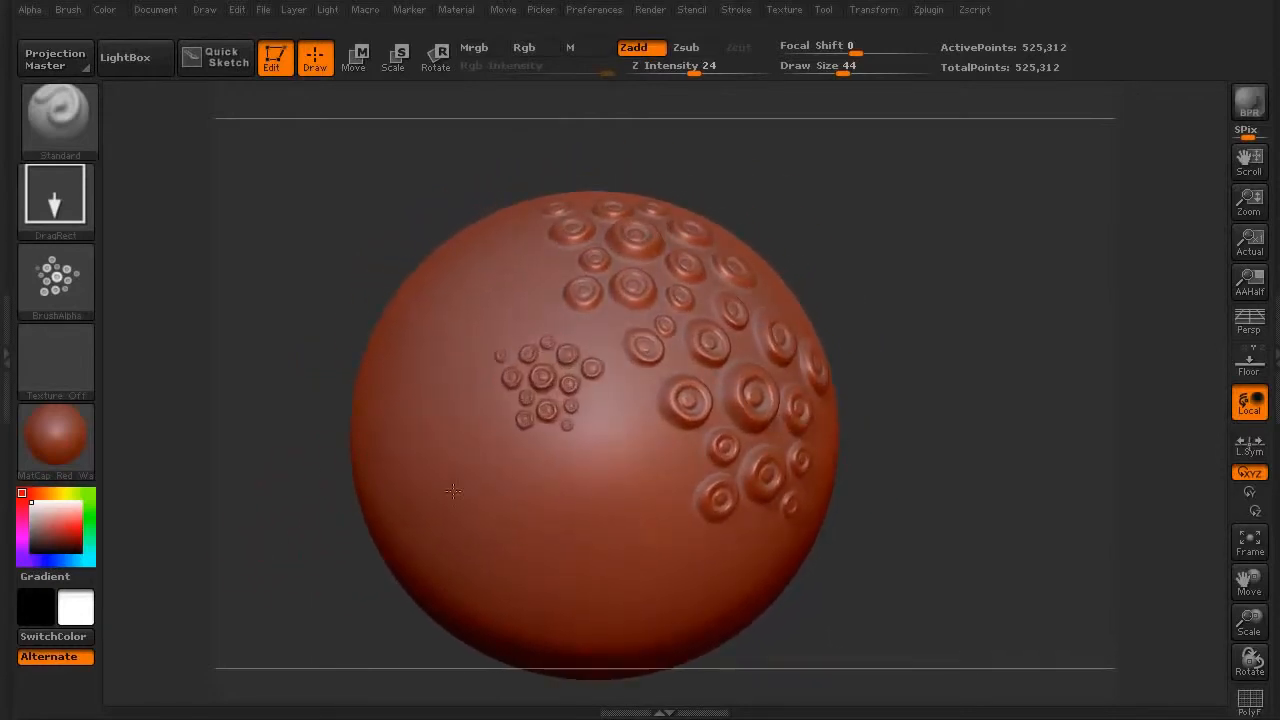
pyautogui.moveTo(453, 490); pyautogui.dragTo(503, 605)
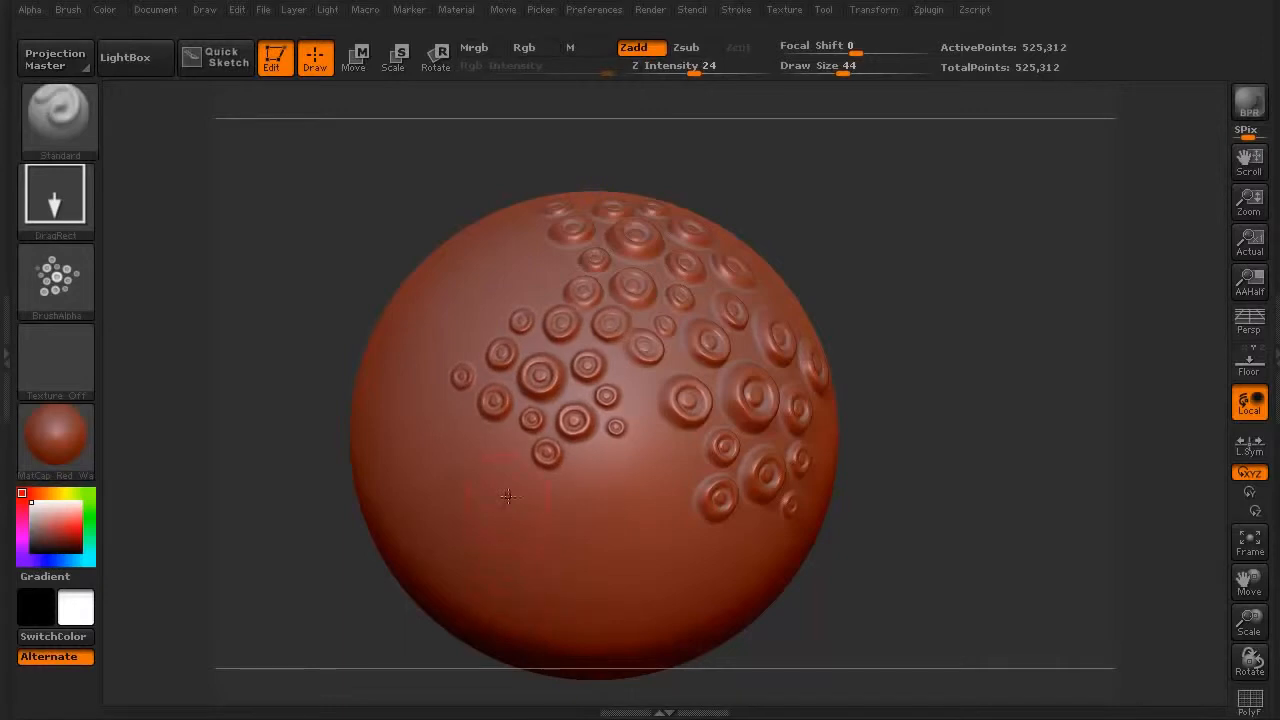
pyautogui.hotkey('ctrl', 'z')
pyautogui.moveTo(516, 401); pyautogui.dragTo(457, 683)
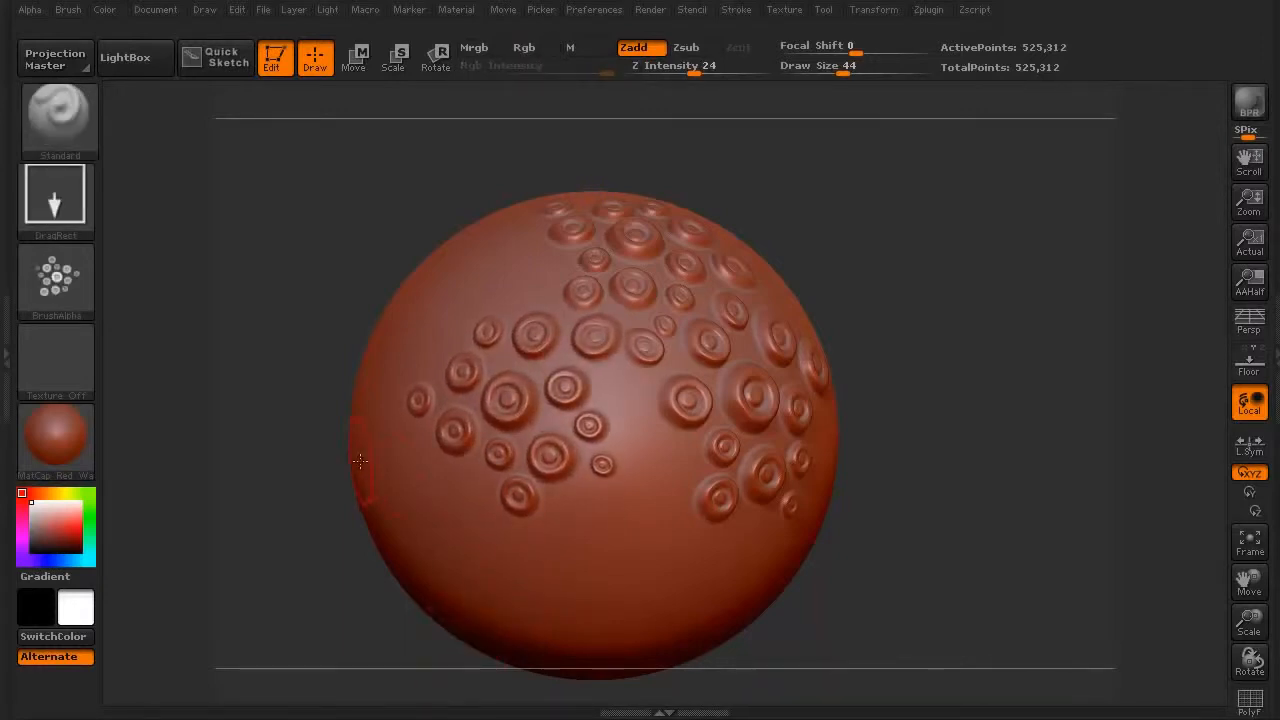
pyautogui.hotkey('ctrl', 'z')
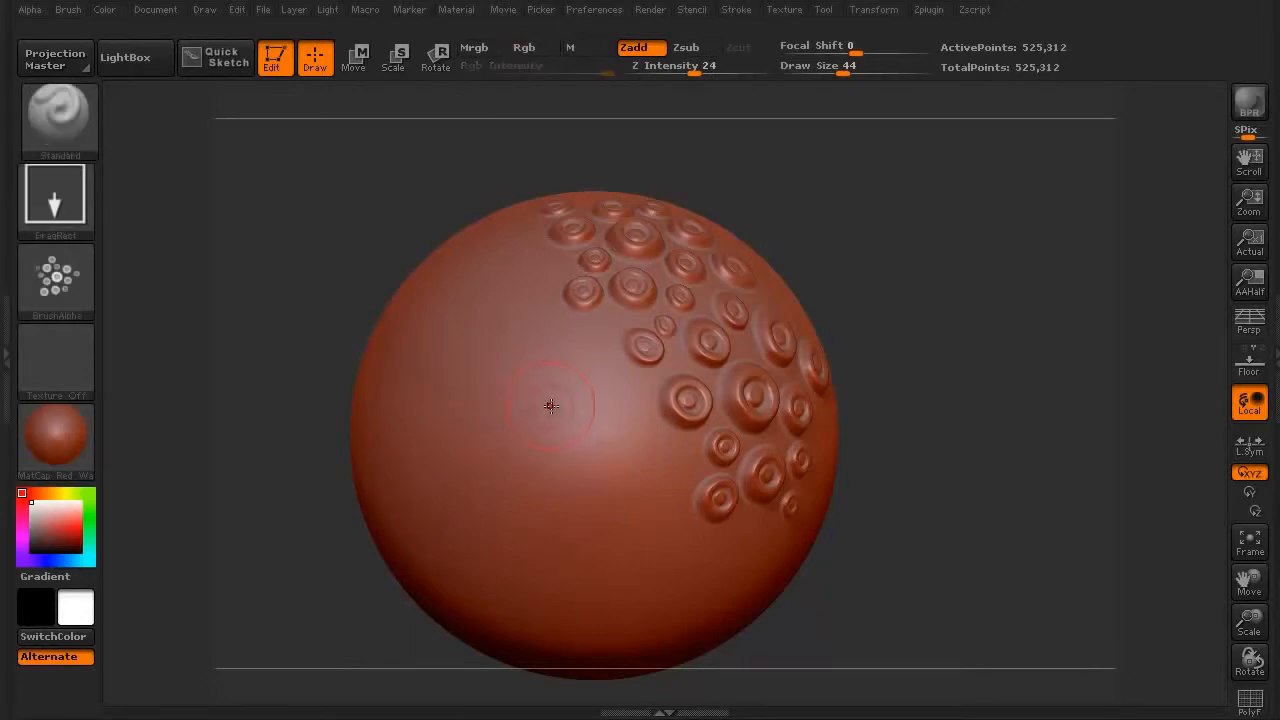
pyautogui.moveTo(546, 403); pyautogui.dragTo(266, 508)
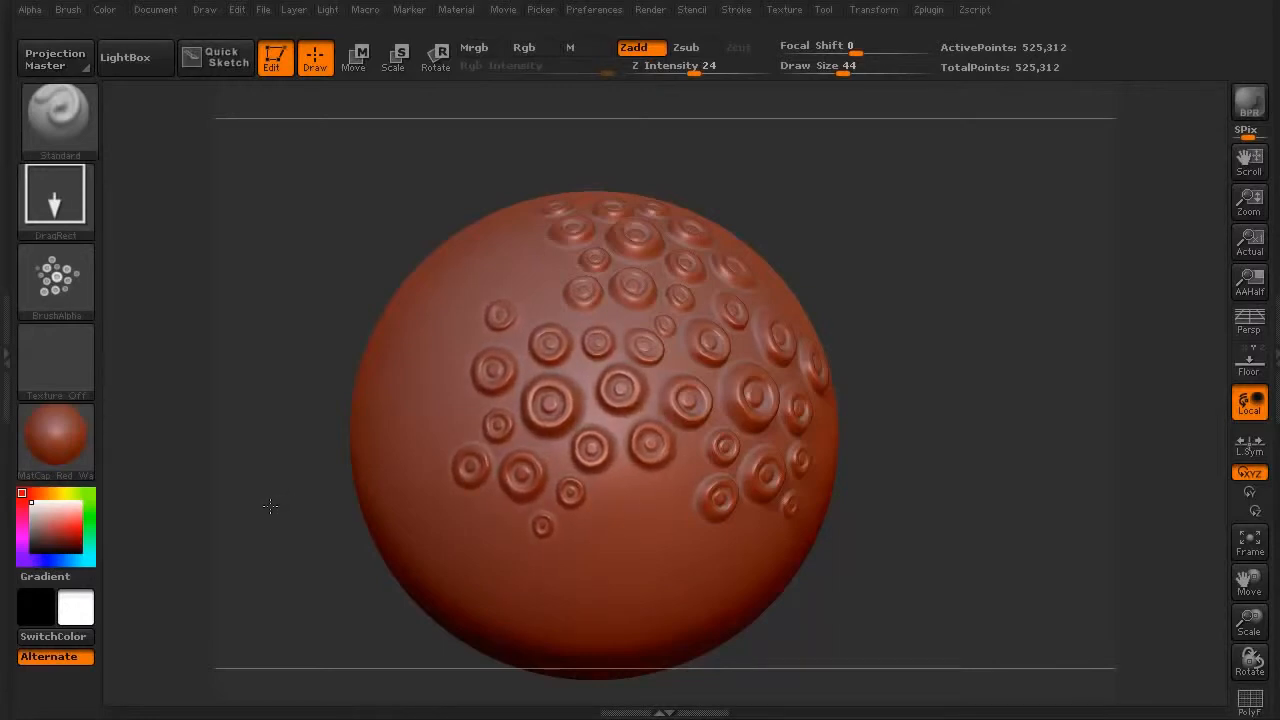
# Step: Try the Dots stroke with the ring-cluster alpha by painting a winding line down the blank side of the sphere
pyautogui.moveTo(256, 415)
pyautogui.mouseDown()
pyautogui.moveTo(272, 480)
pyautogui.moveTo(263, 529)
pyautogui.moveTo(326, 556)
pyautogui.mouseUp()
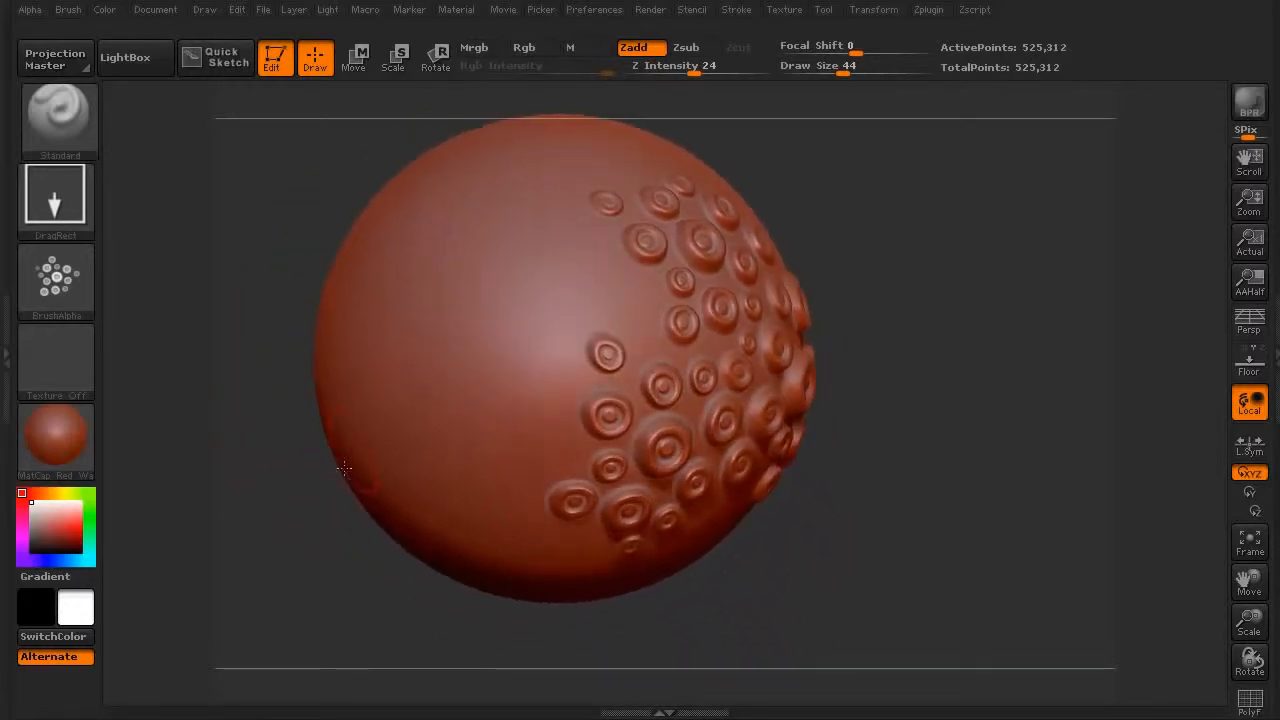
pyautogui.click(59, 189)
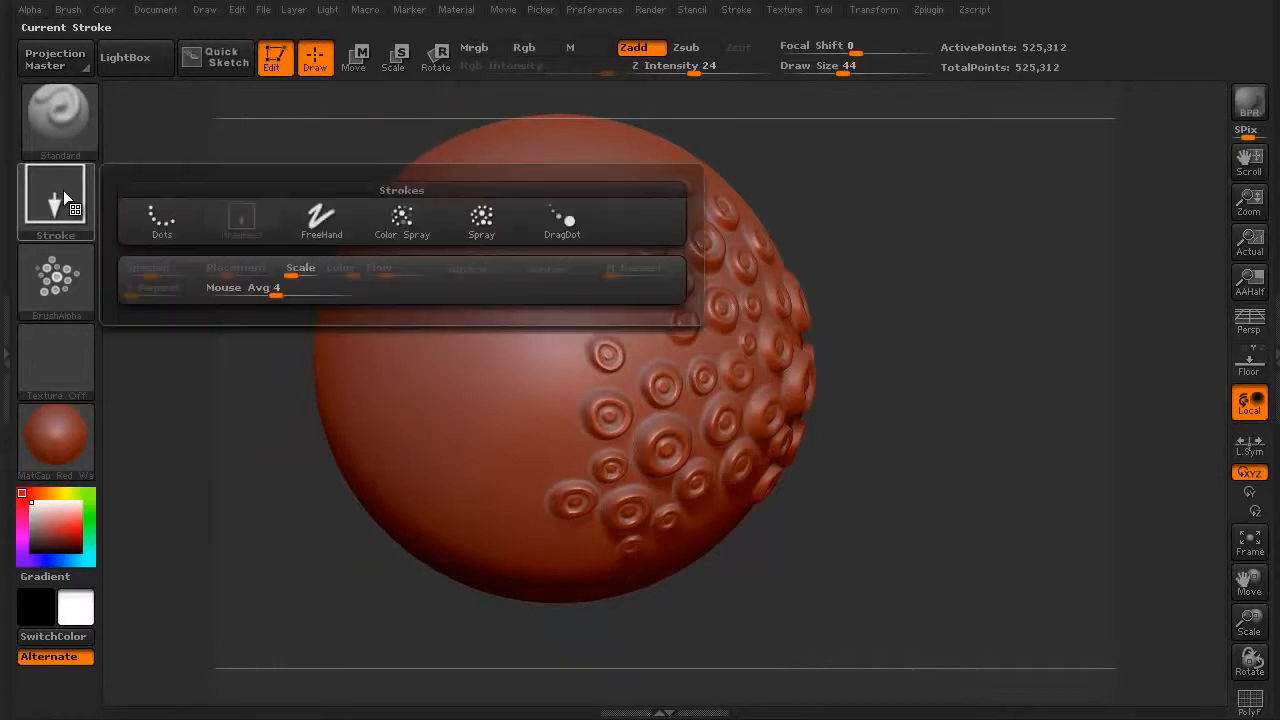
pyautogui.click(160, 216)
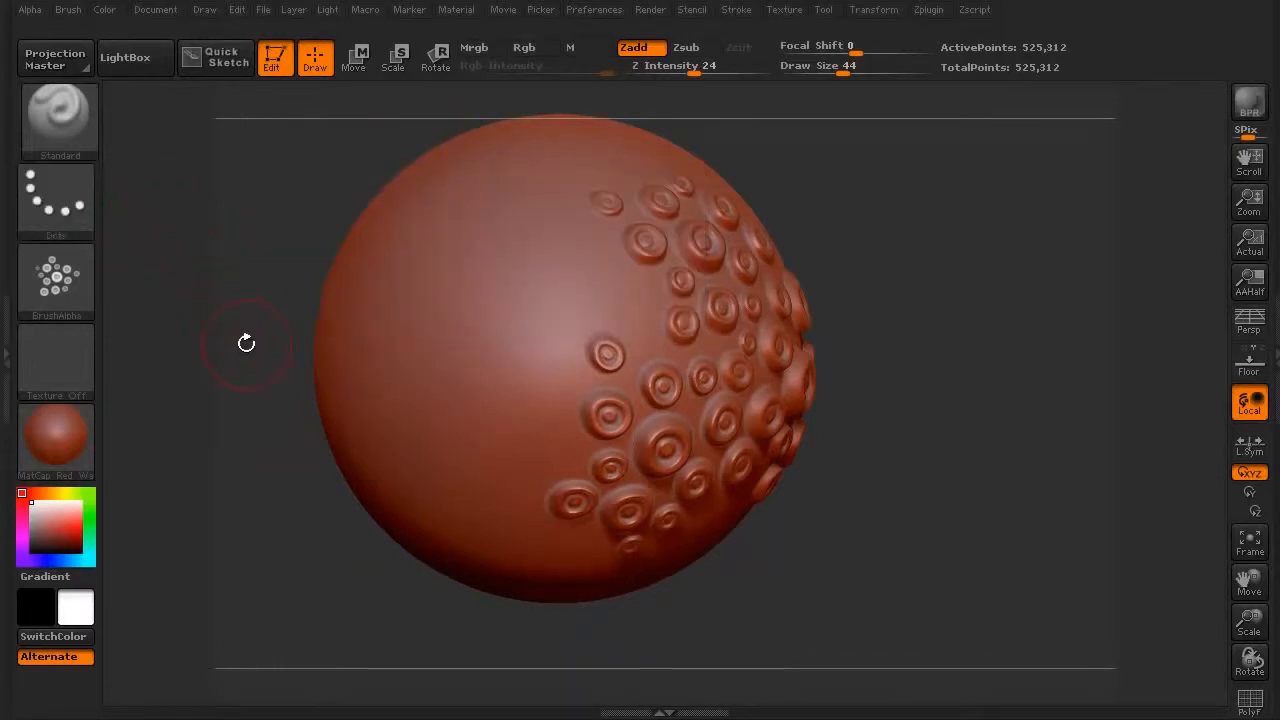
pyautogui.moveTo(246, 343); pyautogui.dragTo(286, 363)
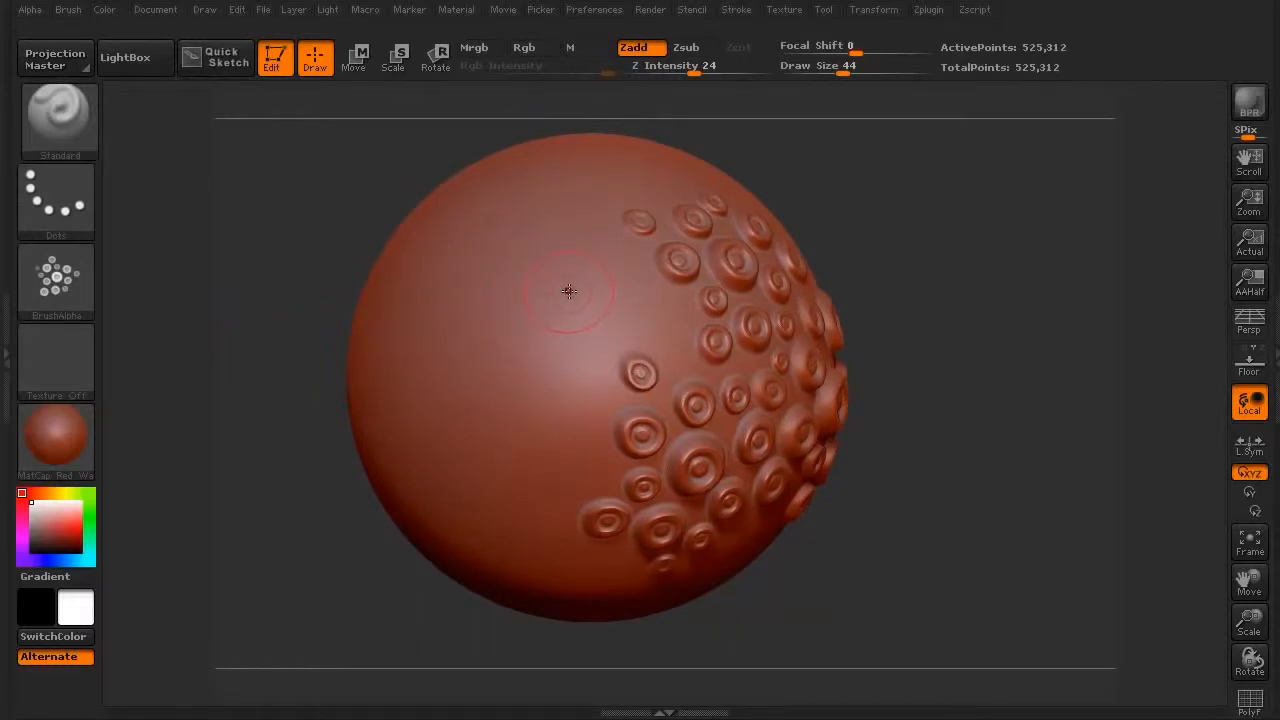
pyautogui.moveTo(565, 289)
pyautogui.mouseDown()
pyautogui.moveTo(507, 292)
pyautogui.moveTo(557, 345)
pyautogui.moveTo(565, 381)
pyautogui.moveTo(478, 371)
pyautogui.moveTo(458, 378)
pyautogui.moveTo(452, 402)
pyautogui.moveTo(483, 440)
pyautogui.moveTo(567, 453)
pyautogui.moveTo(538, 484)
pyautogui.moveTo(452, 482)
pyautogui.moveTo(466, 516)
pyautogui.moveTo(530, 540)
pyautogui.mouseUp()
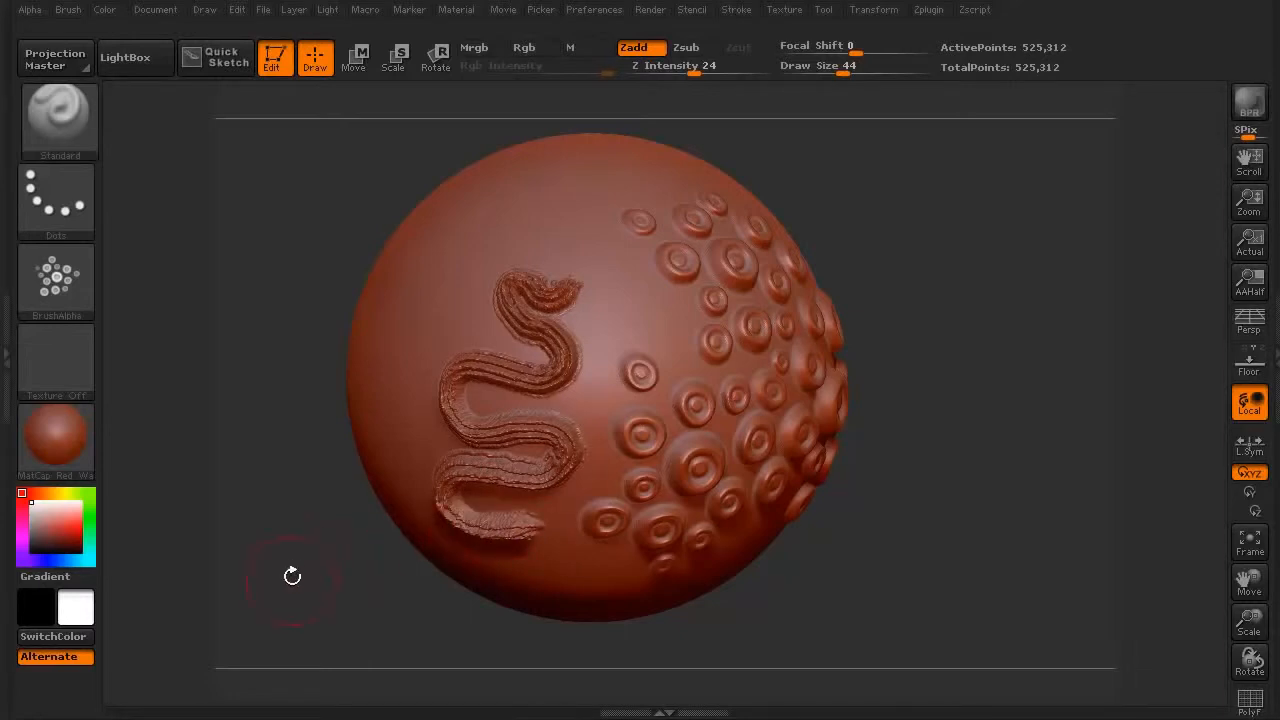
pyautogui.moveTo(294, 555)
pyautogui.mouseDown()
pyautogui.moveTo(303, 537)
pyautogui.moveTo(289, 537)
pyautogui.mouseUp()
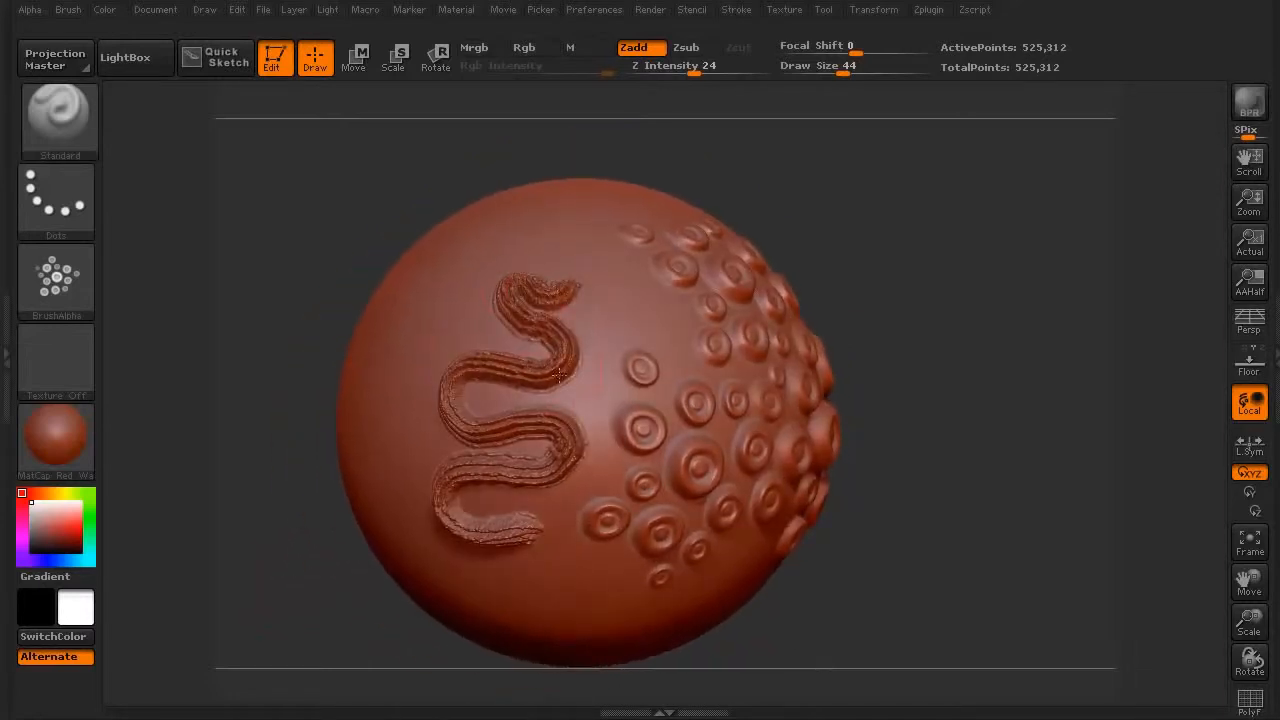
pyautogui.hotkey('ctrl', 'z')
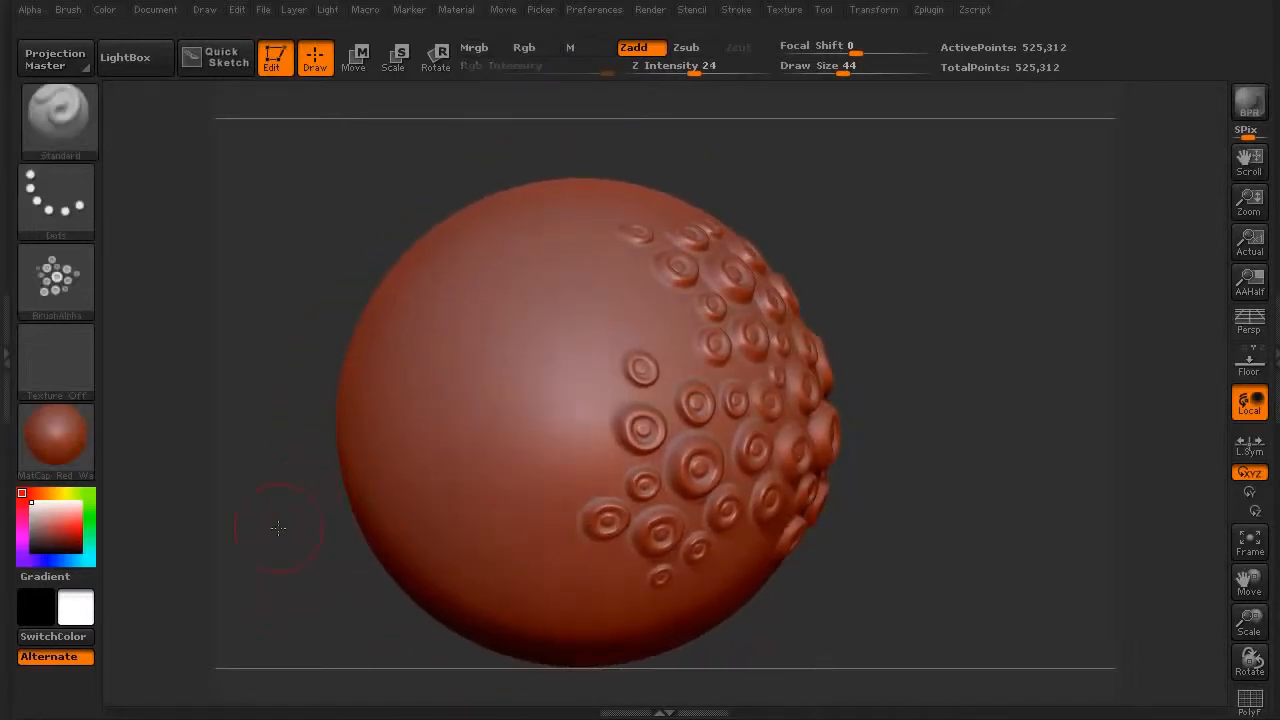
# Step: Switch the stroke type to DragDot and try positioning a small ring cluster on the blank side of the sphere
pyautogui.moveTo(300, 514)
pyautogui.mouseDown()
pyautogui.moveTo(266, 531)
pyautogui.moveTo(286, 523)
pyautogui.mouseUp()
pyautogui.click(61, 197)
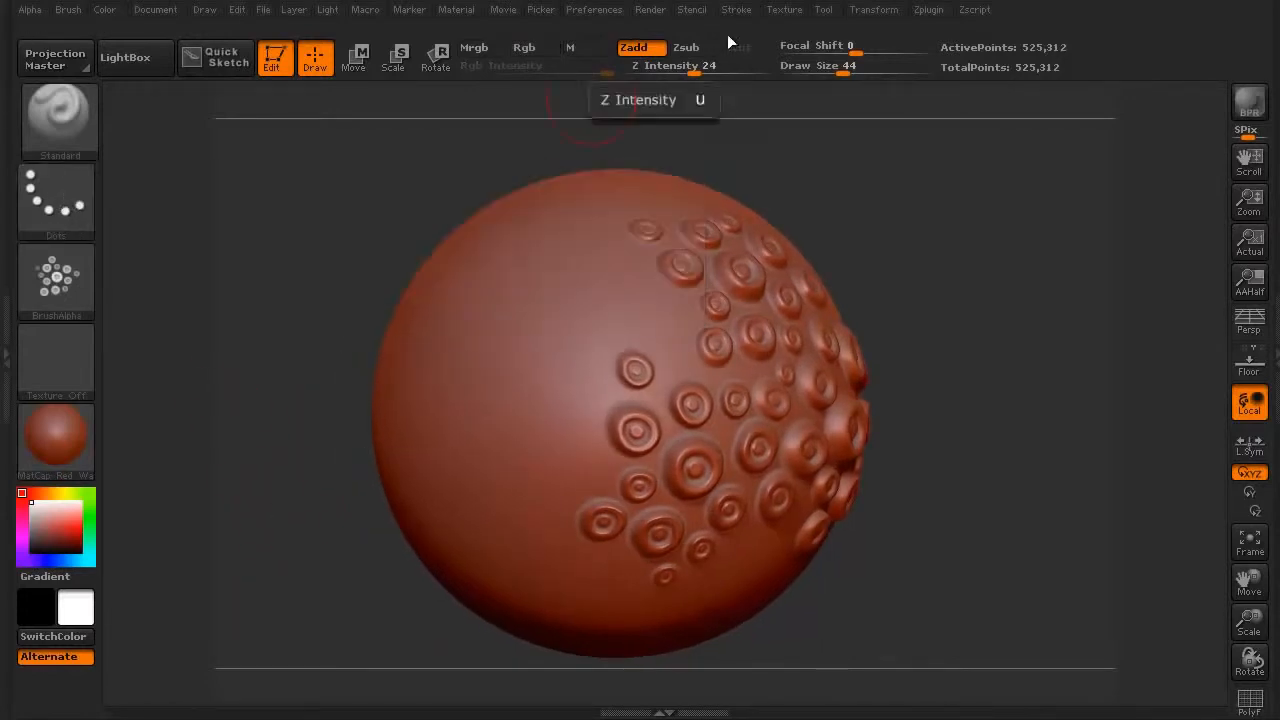
pyautogui.click(738, 12)
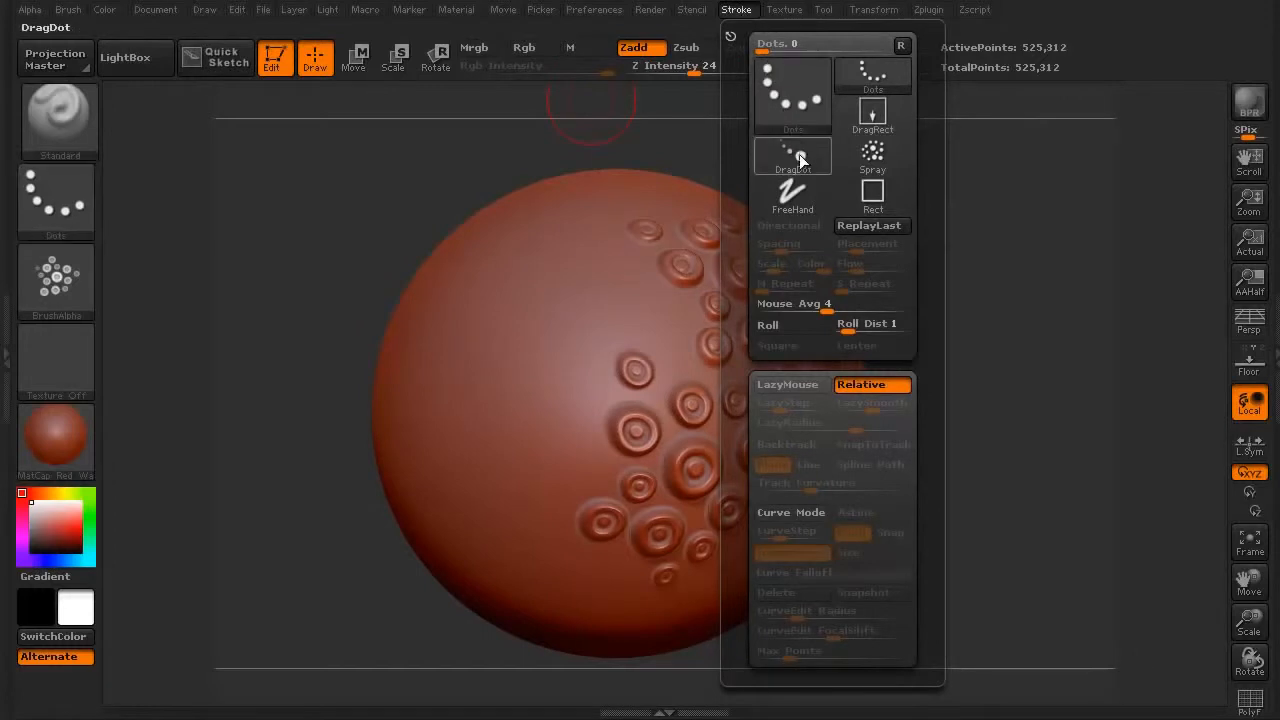
pyautogui.click(800, 161)
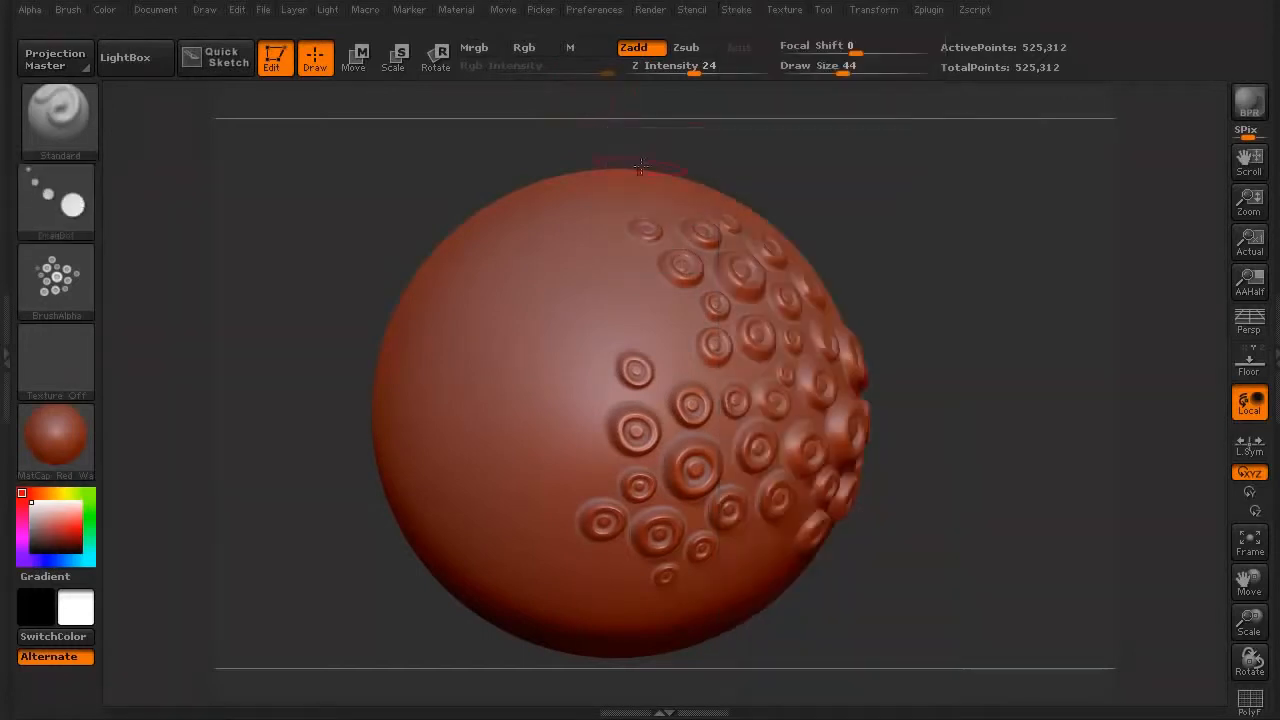
pyautogui.moveTo(283, 398); pyautogui.dragTo(286, 423)
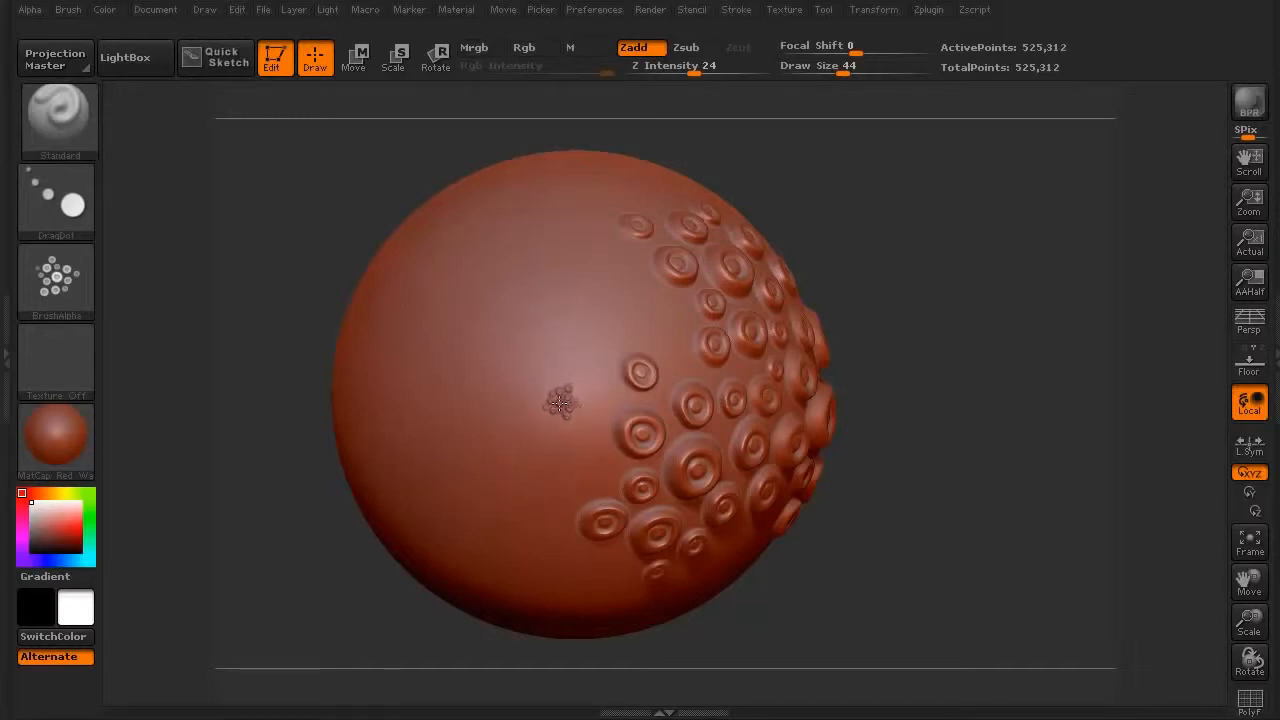
pyautogui.moveTo(301, 559)
pyautogui.mouseDown()
pyautogui.moveTo(342, 552)
pyautogui.moveTo(291, 566)
pyautogui.mouseUp()
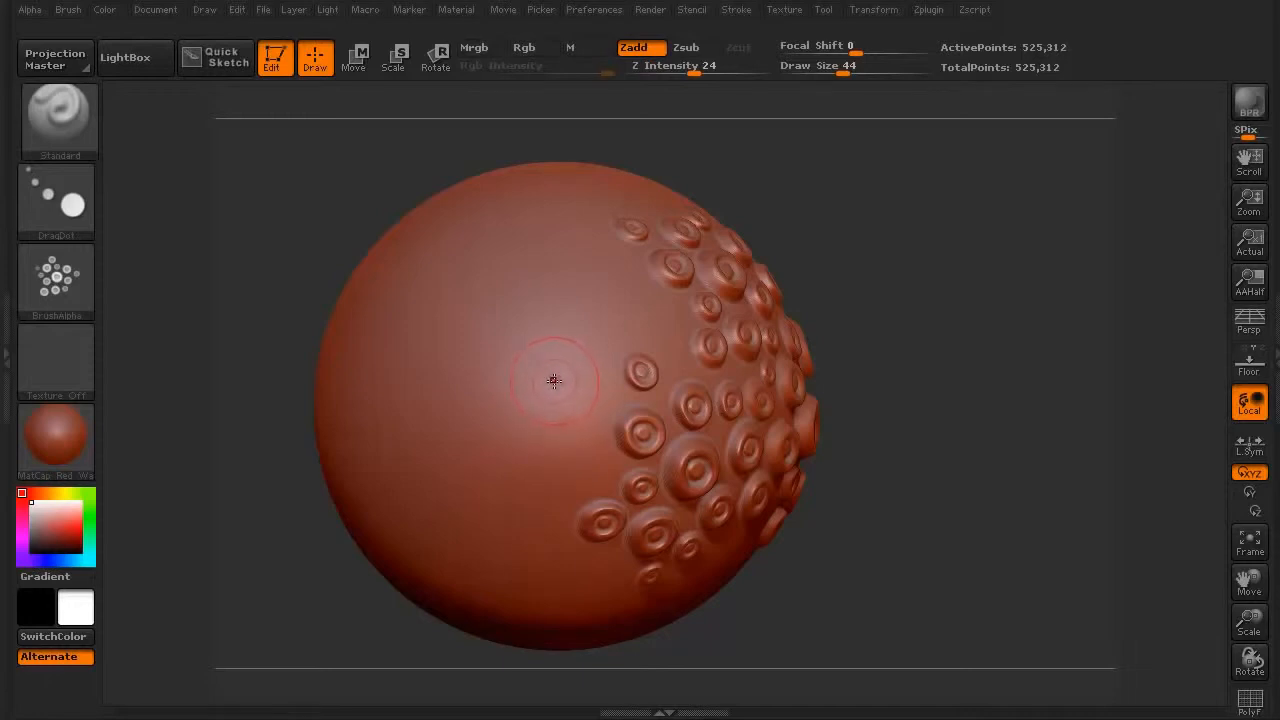
# Step: Raise the draw size to 256 and place two large ring clusters on the blank side with the DragDot stroke
pyautogui.press(']')
pyautogui.press(']')
pyautogui.press(']')
pyautogui.press(']')
pyautogui.press(']')
pyautogui.press(']')
pyautogui.press(']')
pyautogui.press(']')
pyautogui.press(']')
pyautogui.press(']')
pyautogui.press(']')
pyautogui.press(']')
pyautogui.press(']')
pyautogui.press(']')
pyautogui.press(']')
pyautogui.press(']')
pyautogui.press(']')
pyautogui.press(']')
pyautogui.press(']')
pyautogui.press(']')
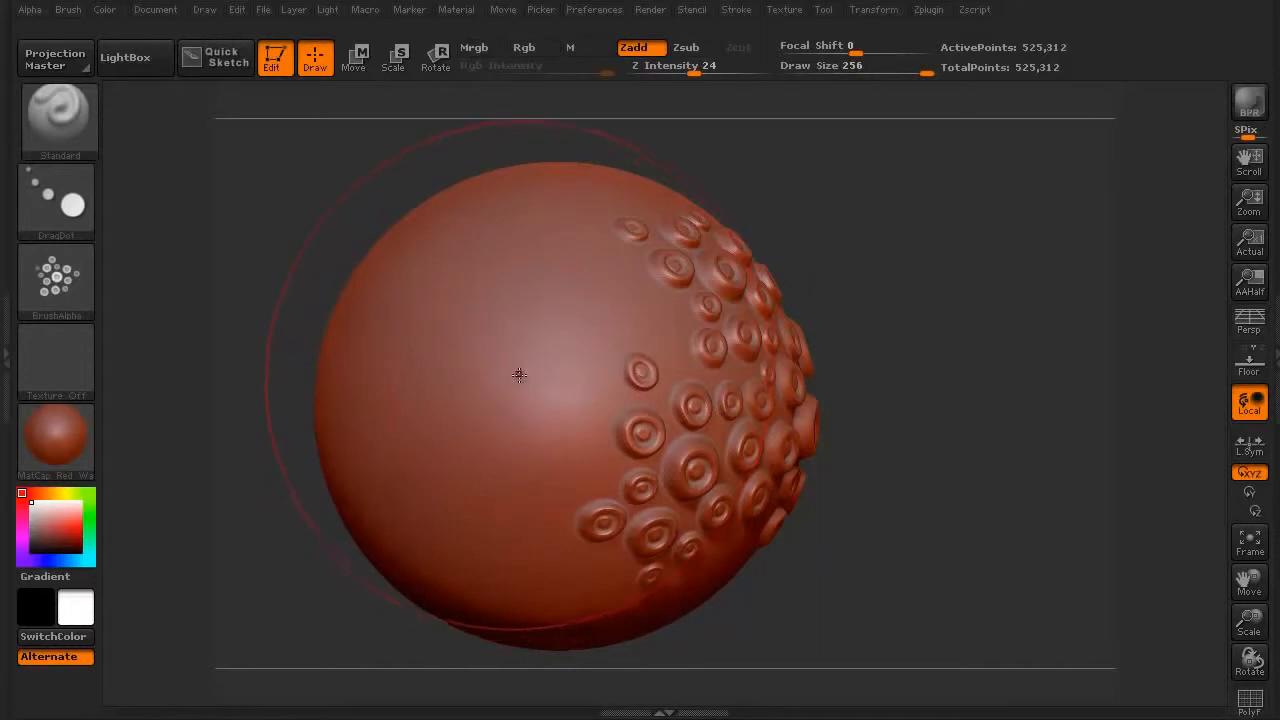
pyautogui.moveTo(517, 374)
pyautogui.mouseDown()
pyautogui.moveTo(528, 335)
pyautogui.moveTo(568, 298)
pyautogui.mouseUp()
pyautogui.moveTo(271, 592); pyautogui.dragTo(481, 407)
pyautogui.moveTo(552, 377); pyautogui.dragTo(526, 426)
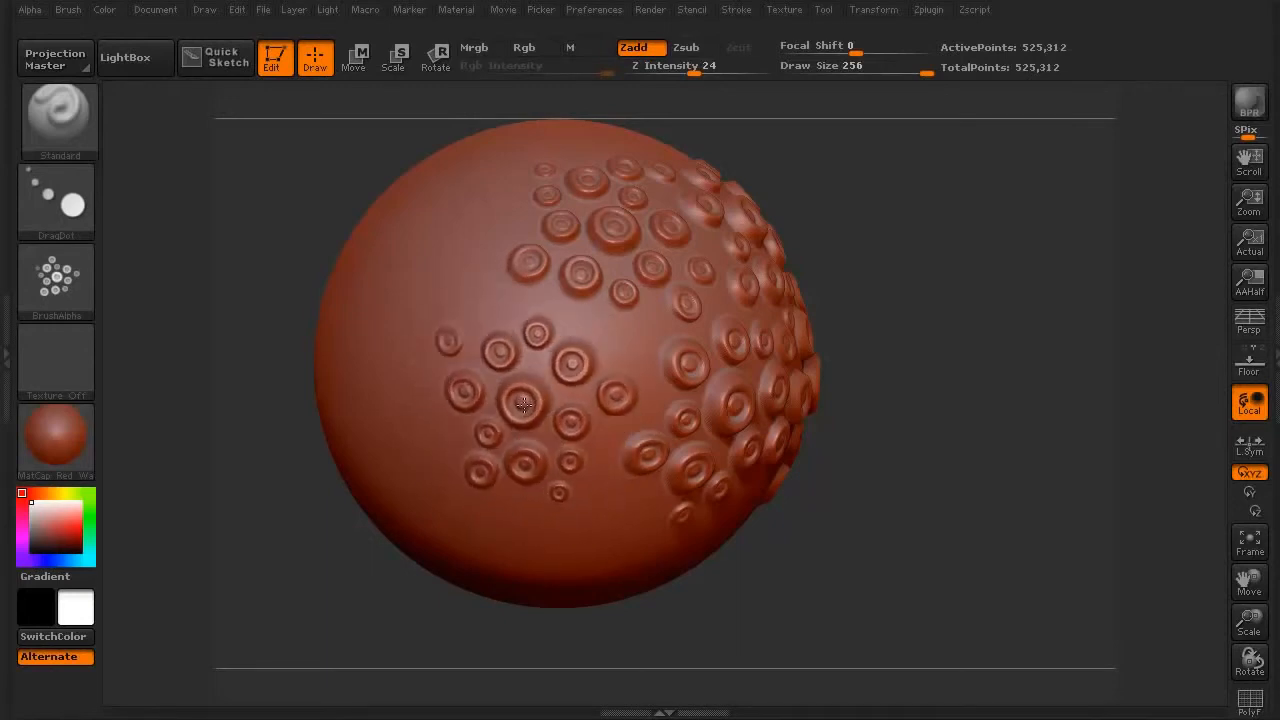
# Step: Try placing a large ring cluster on the blank side with the DragDot stroke at two zoom levels, undoing the placements
pyautogui.moveTo(494, 392); pyautogui.dragTo(517, 362)
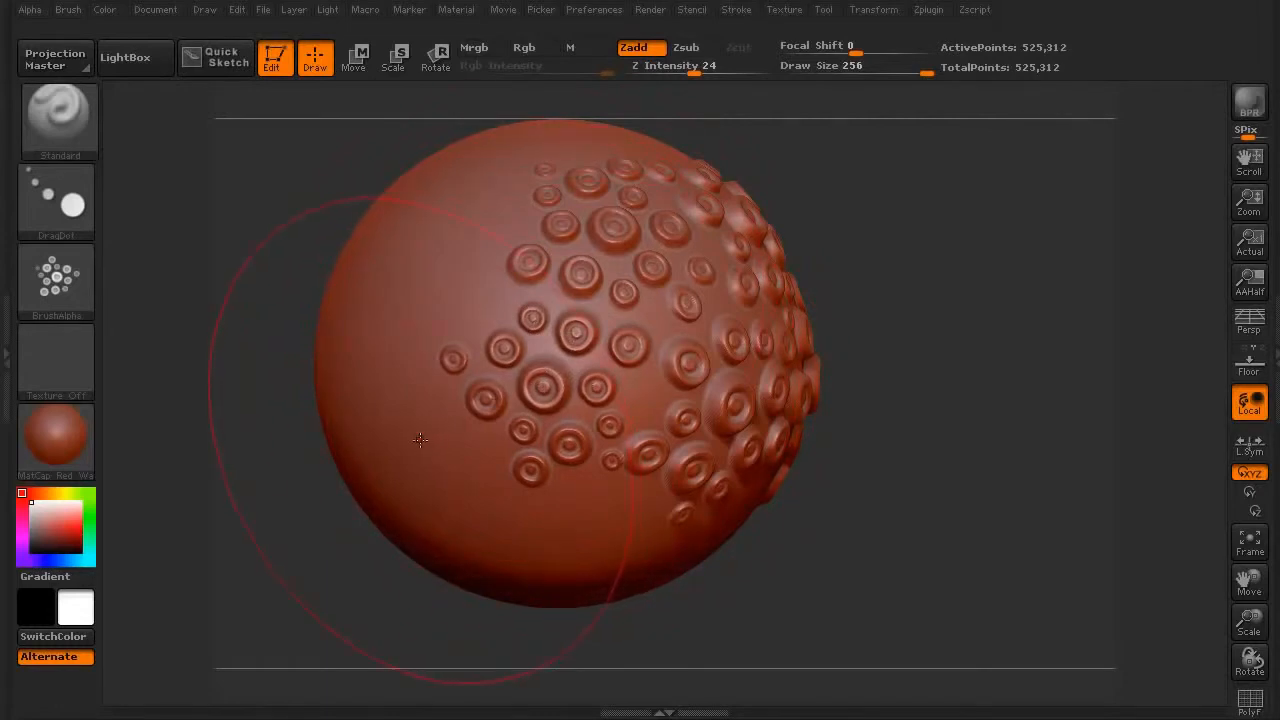
pyautogui.hotkey('ctrl', 'z')
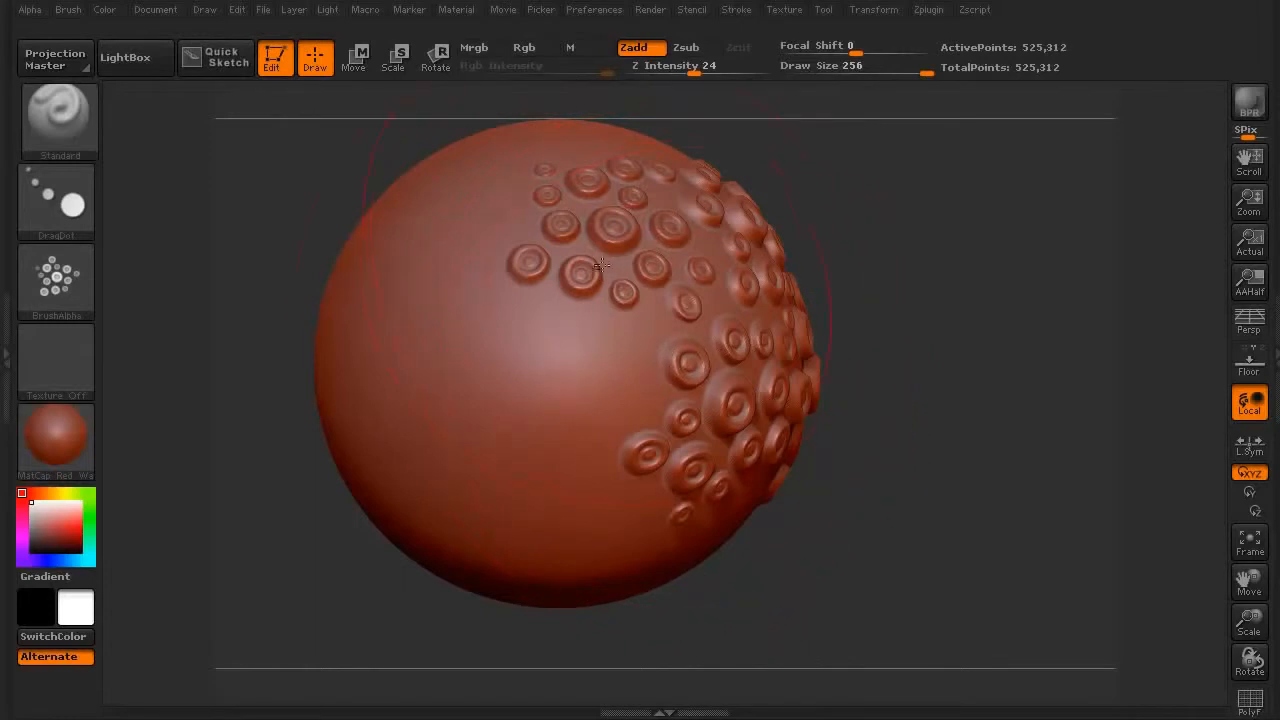
pyautogui.moveTo(339, 537); pyautogui.dragTo(310, 479)
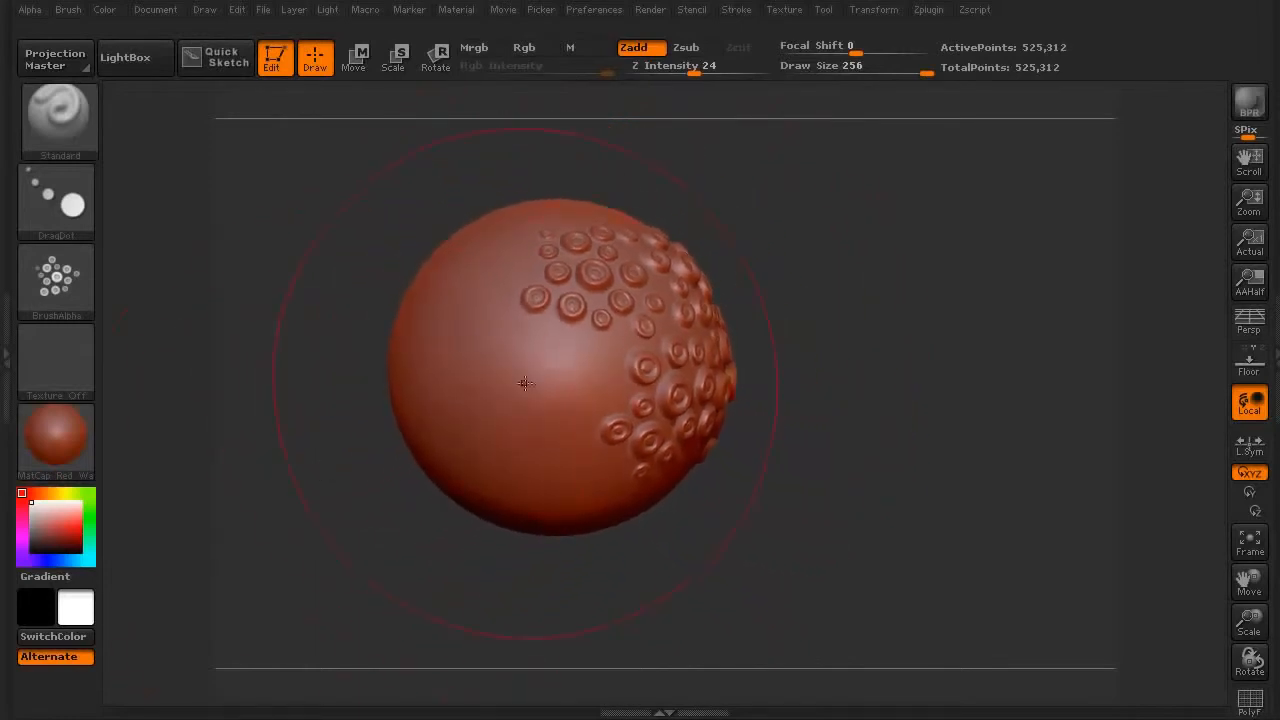
pyautogui.moveTo(553, 382); pyautogui.dragTo(522, 391)
pyautogui.hotkey('ctrl', 'z')
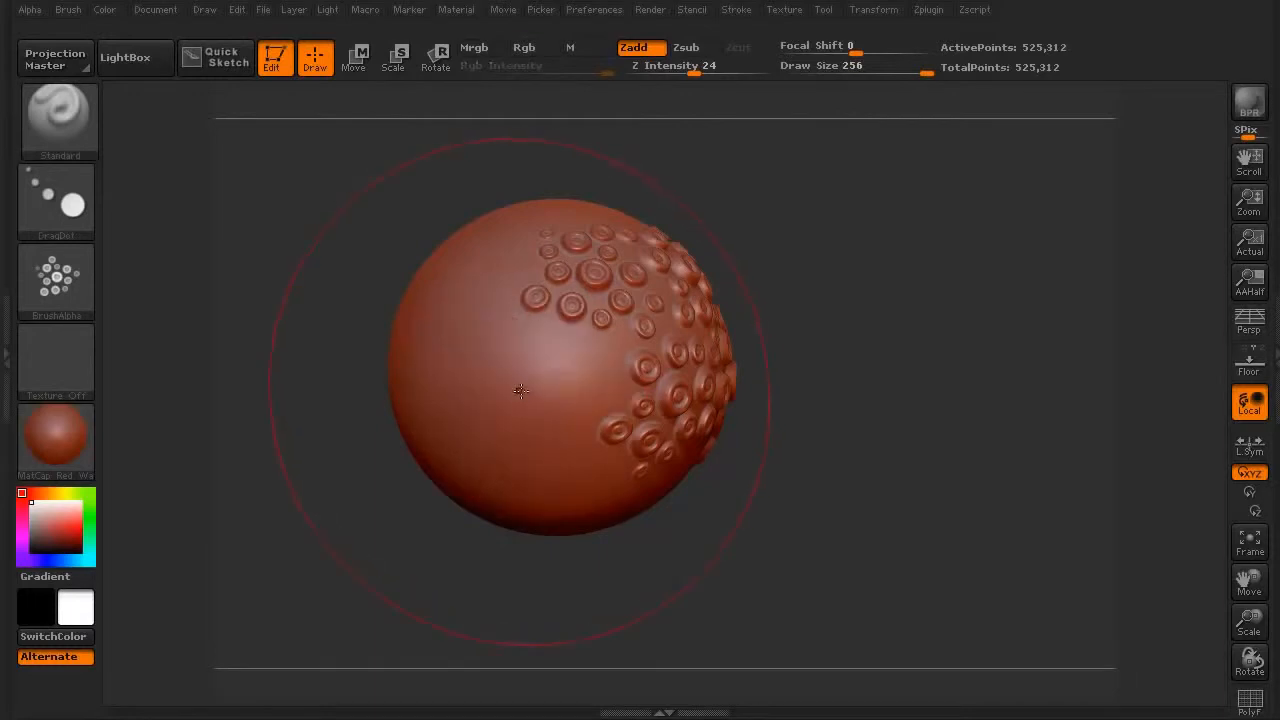
# Step: Place two ring clusters on blank areas of the sphere with the DragDot stroke, one beside the existing rings and one below them
pyautogui.moveTo(351, 411); pyautogui.dragTo(351, 470)
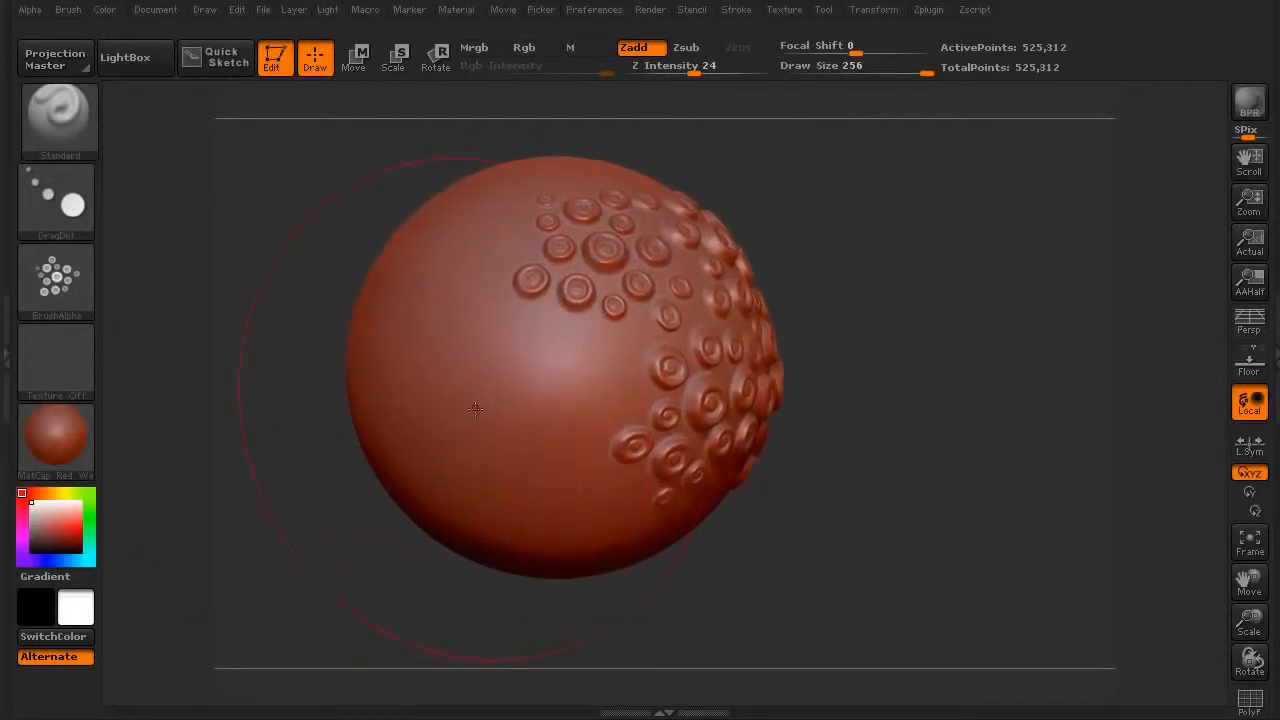
pyautogui.moveTo(546, 371)
pyautogui.mouseDown()
pyautogui.moveTo(524, 404)
pyautogui.moveTo(529, 392)
pyautogui.mouseUp()
pyautogui.moveTo(345, 540)
pyautogui.mouseDown()
pyautogui.moveTo(300, 509)
pyautogui.moveTo(337, 457)
pyautogui.mouseUp()
pyautogui.moveTo(663, 423); pyautogui.dragTo(657, 468)
pyautogui.moveTo(337, 514)
pyautogui.mouseDown()
pyautogui.moveTo(371, 523)
pyautogui.moveTo(320, 517)
pyautogui.mouseUp()
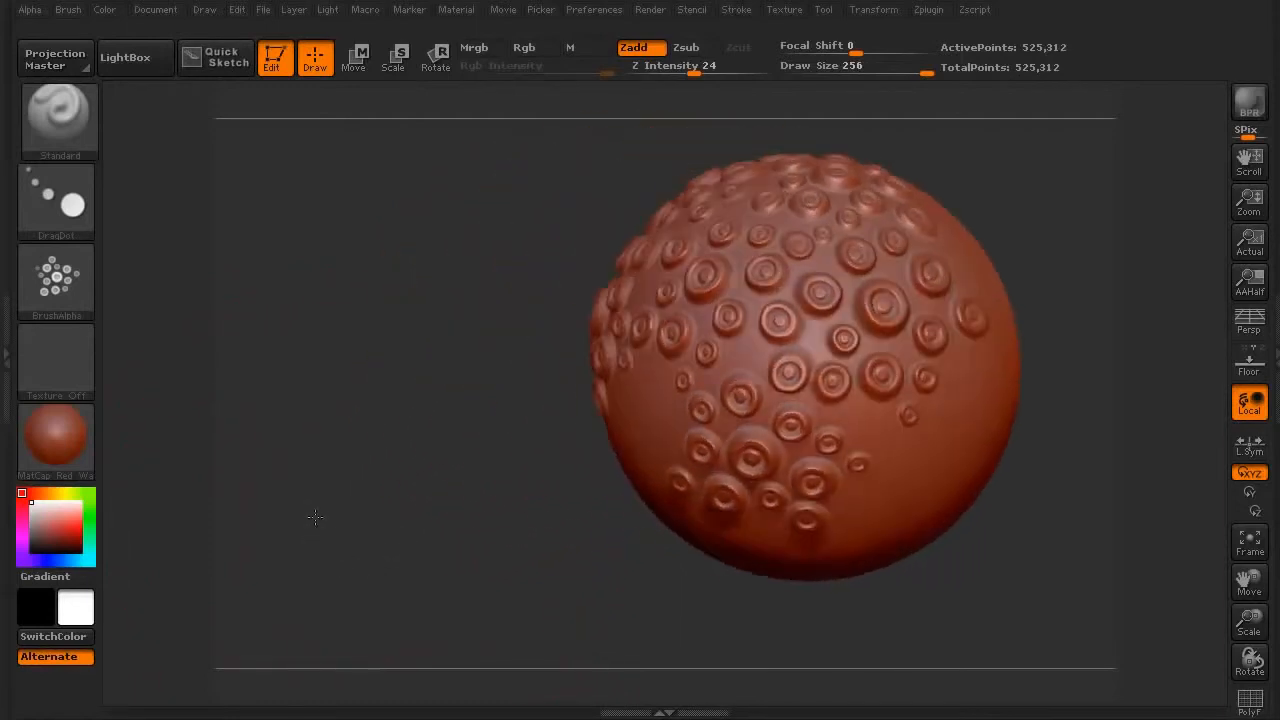
# Step: Switch the stroke type to DragRect and stamp two more ring clusters over the remaining smooth areas of the sphere
pyautogui.click(80, 208)
pyautogui.click(245, 222)
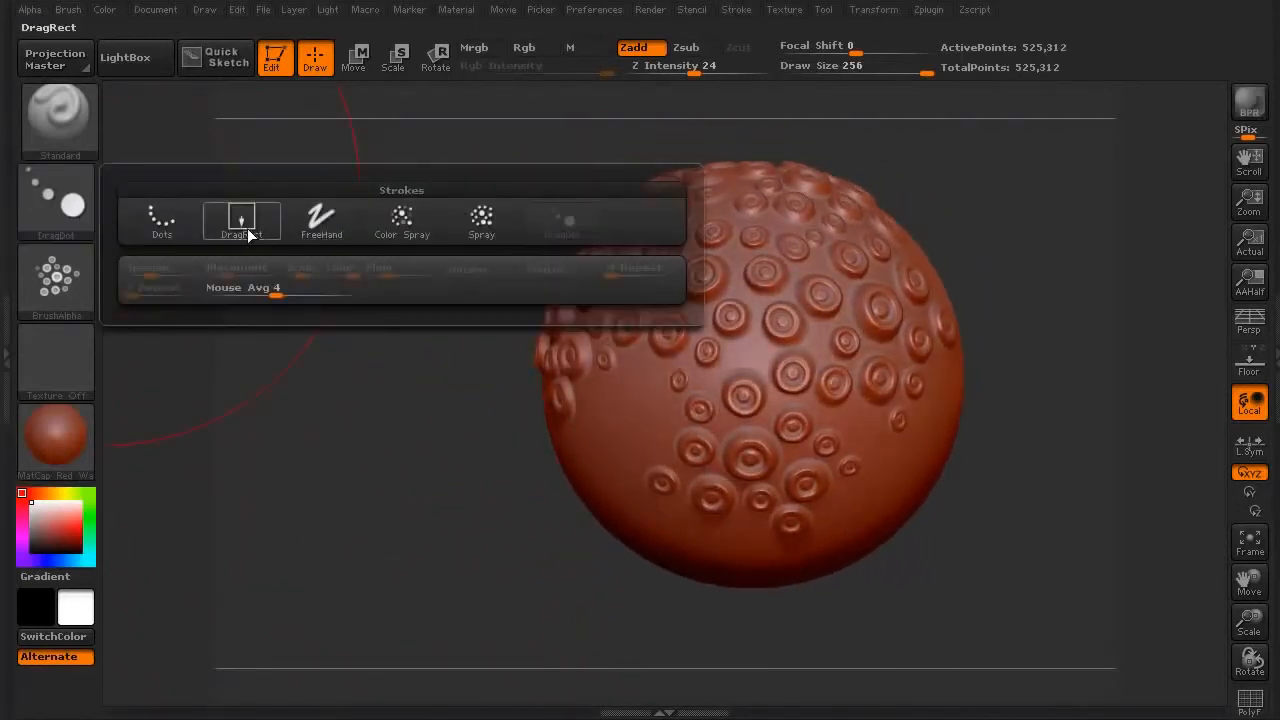
pyautogui.moveTo(355, 505); pyautogui.dragTo(290, 515)
pyautogui.moveTo(493, 496); pyautogui.dragTo(603, 446)
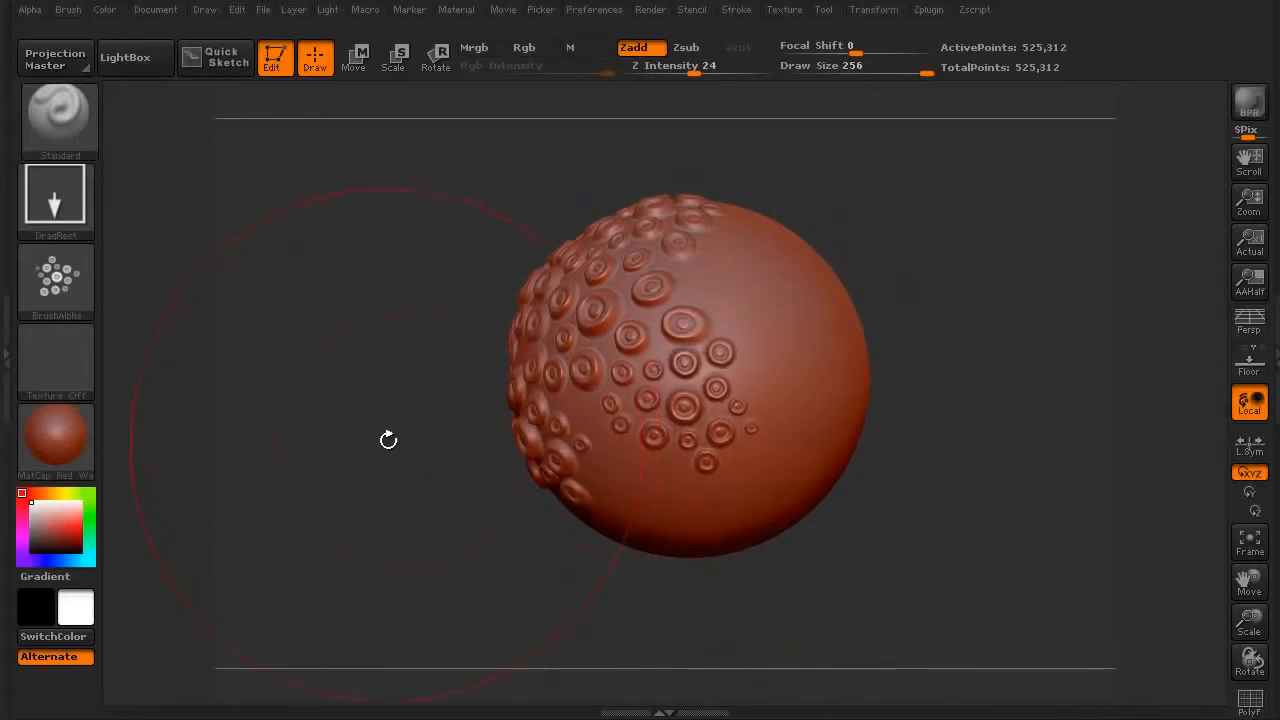
pyautogui.moveTo(389, 437); pyautogui.dragTo(310, 549)
pyautogui.moveTo(309, 499); pyautogui.dragTo(321, 507)
pyautogui.moveTo(679, 388); pyautogui.dragTo(658, 530)
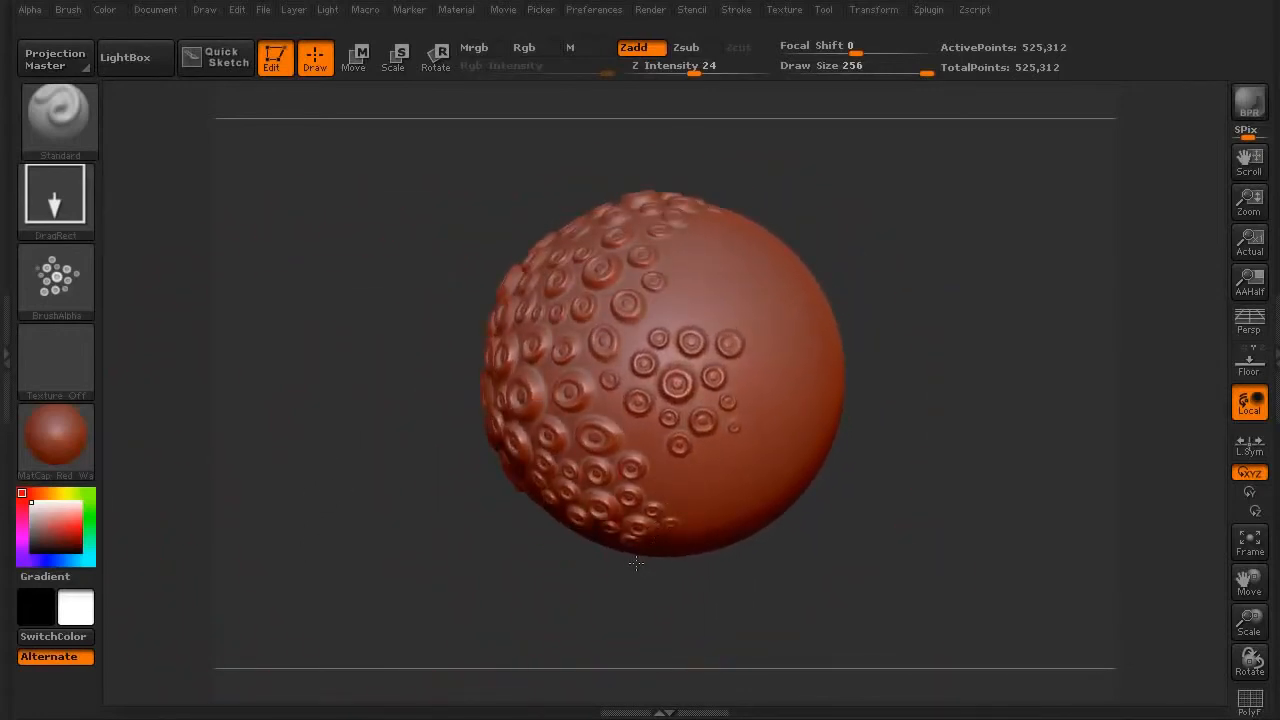
pyautogui.moveTo(391, 509); pyautogui.dragTo(344, 513)
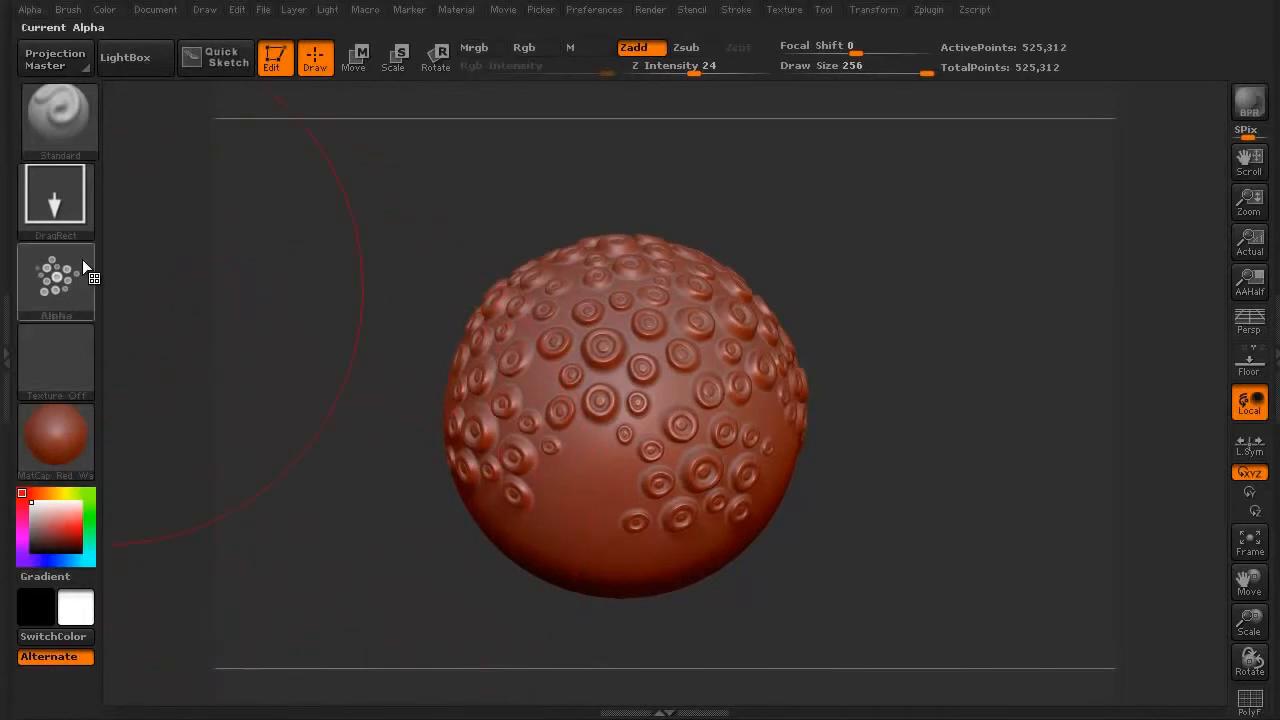
# Step: Start exporting the current ring-cluster alpha from the alpha library
pyautogui.moveTo(82, 260)
pyautogui.click(69, 284)
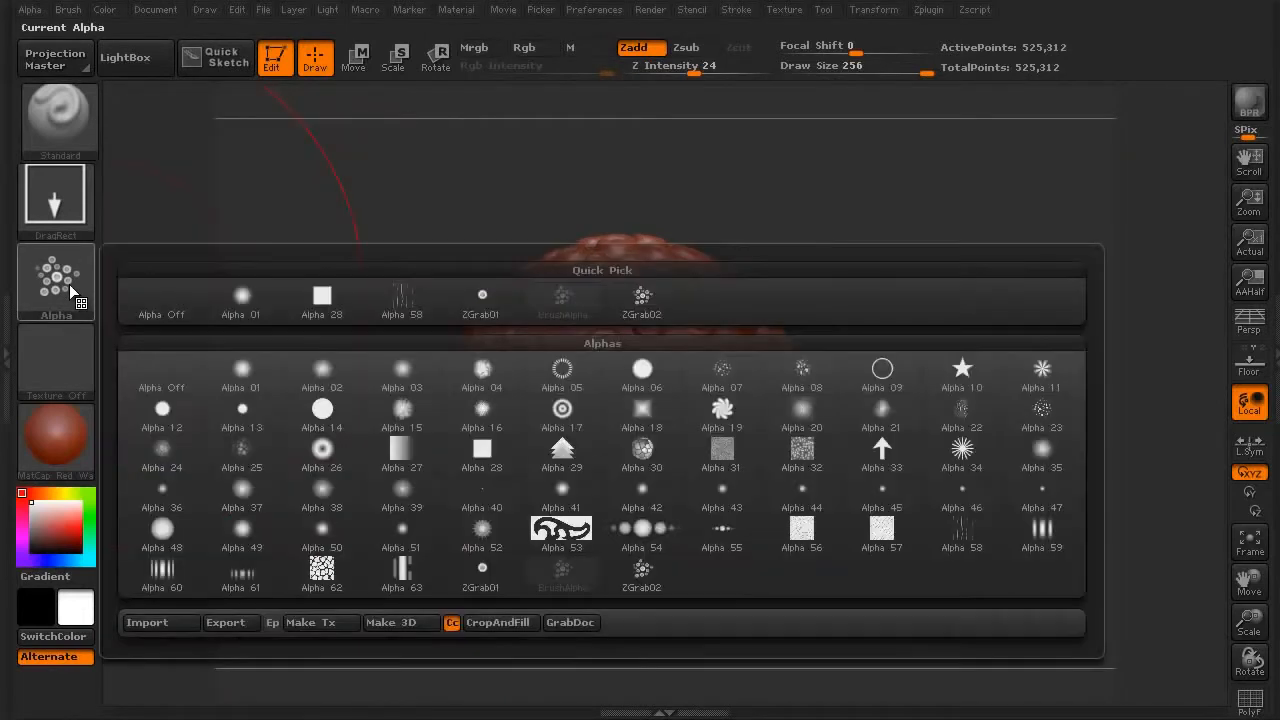
pyautogui.click(225, 622)
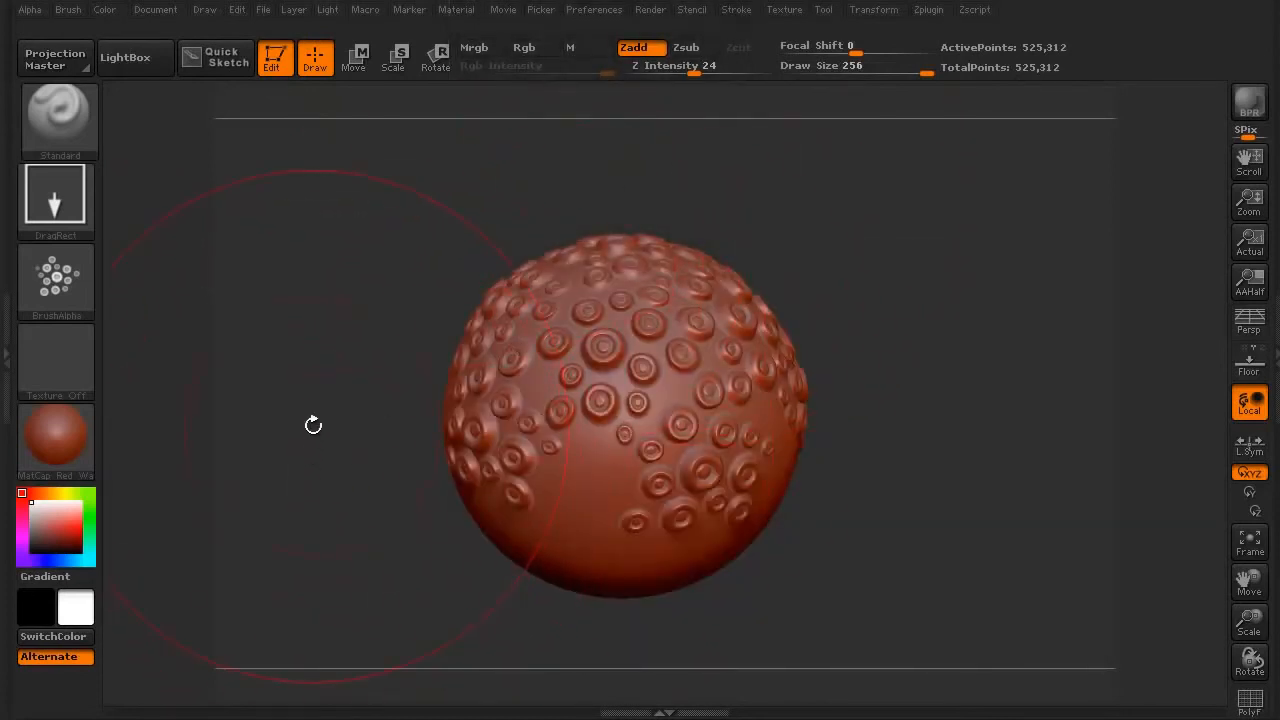
# Step: Reduce the brush's draw size to 36
pyautogui.press('[')
pyautogui.press('[')
pyautogui.press('[')
pyautogui.press('[')
pyautogui.press('[')
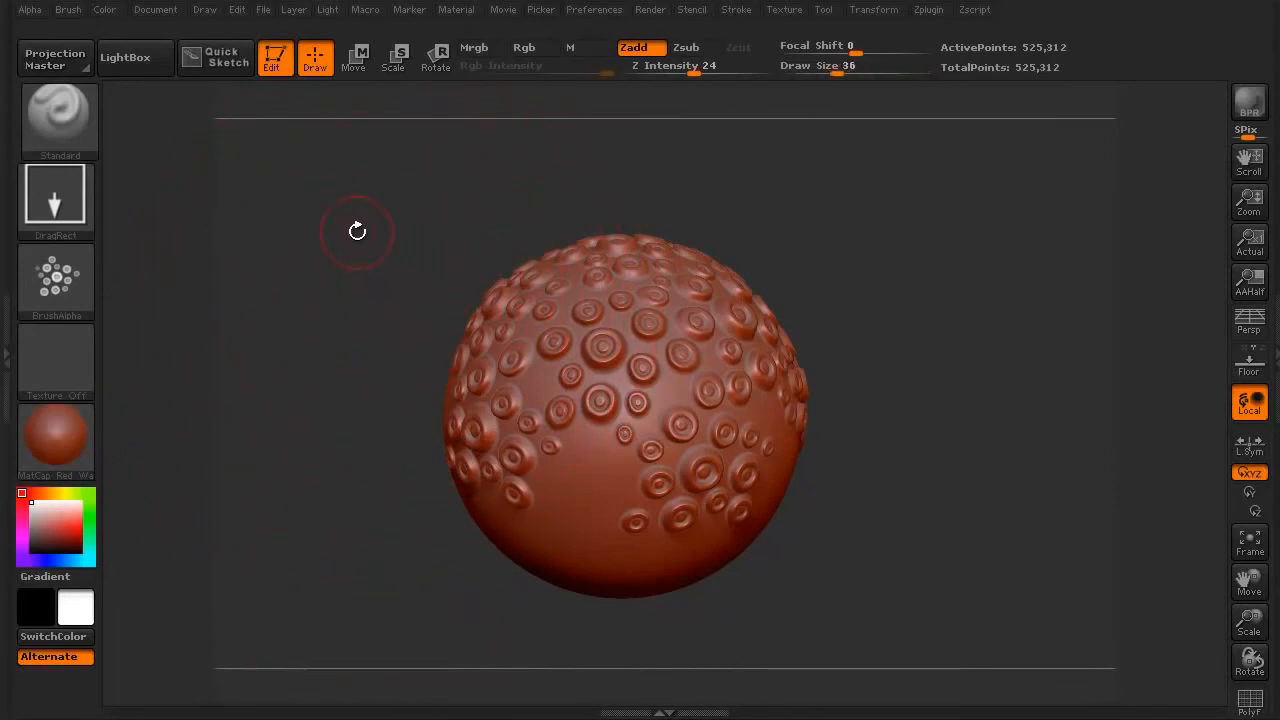